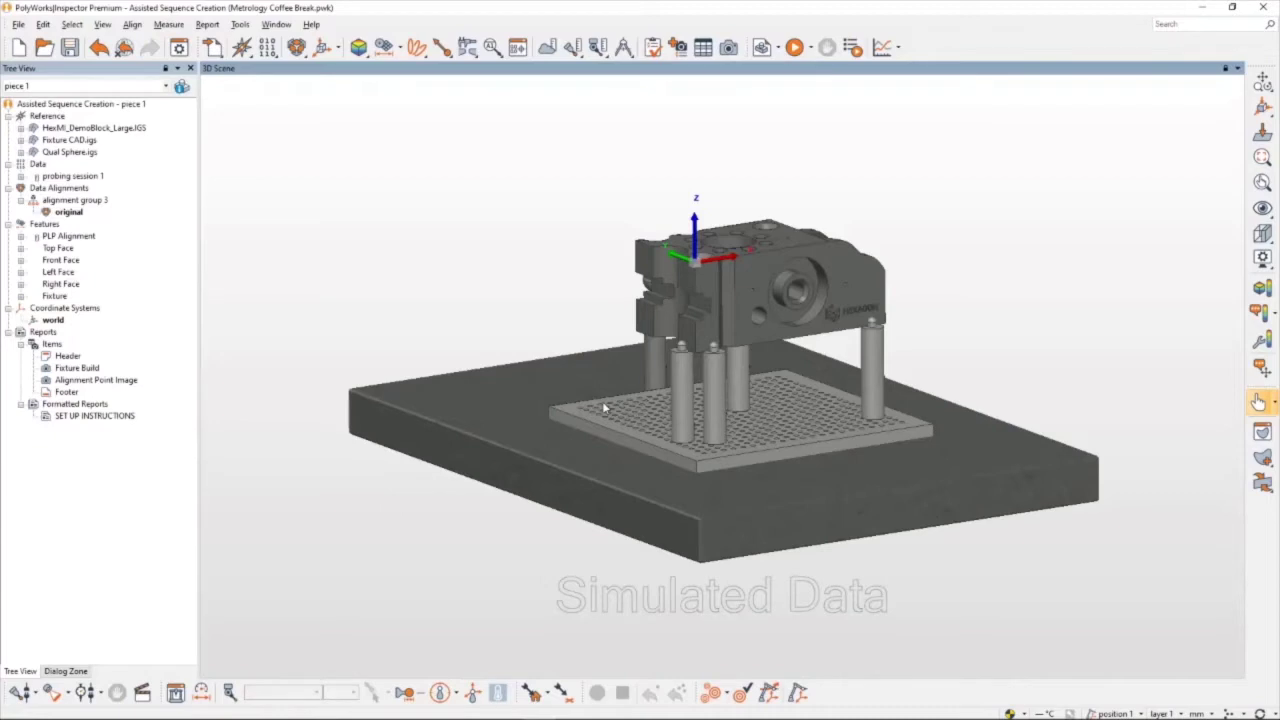
Step: Connect to the CNC CMM to load the TP20-SF 20x3 mm probe and expand the PLP Alignment features
left_click(142, 692)
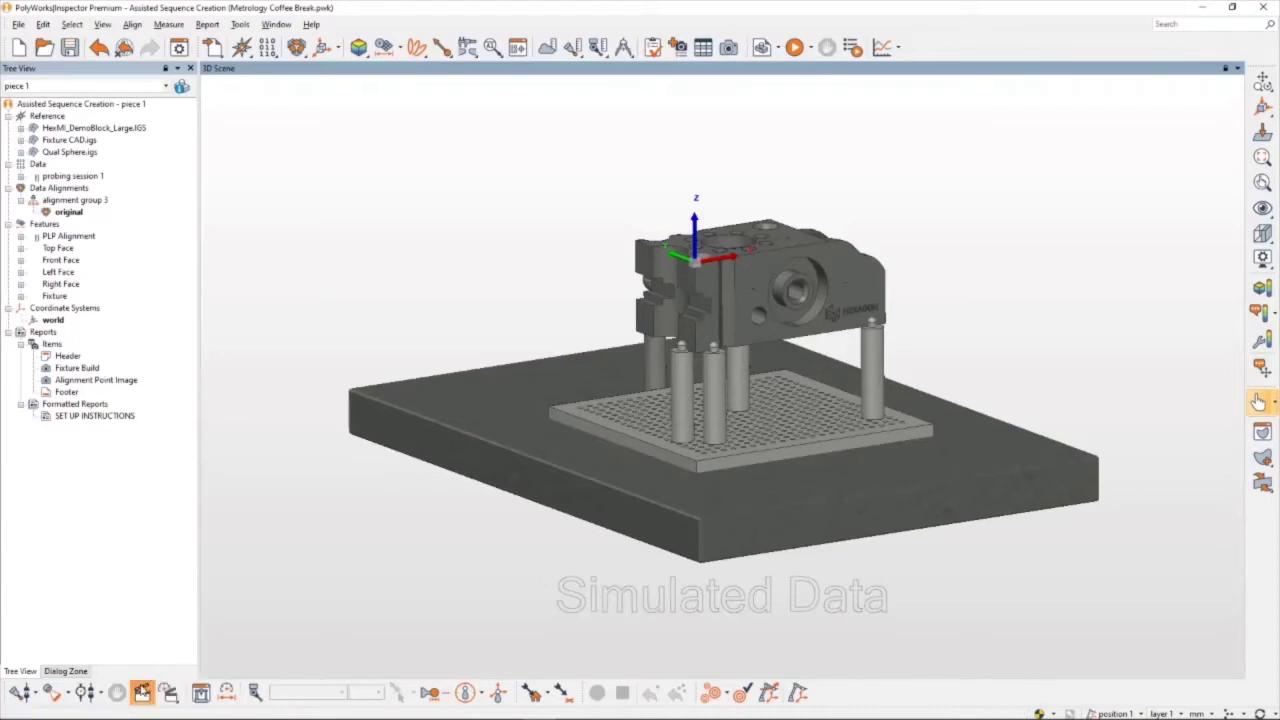
left_click(18, 692)
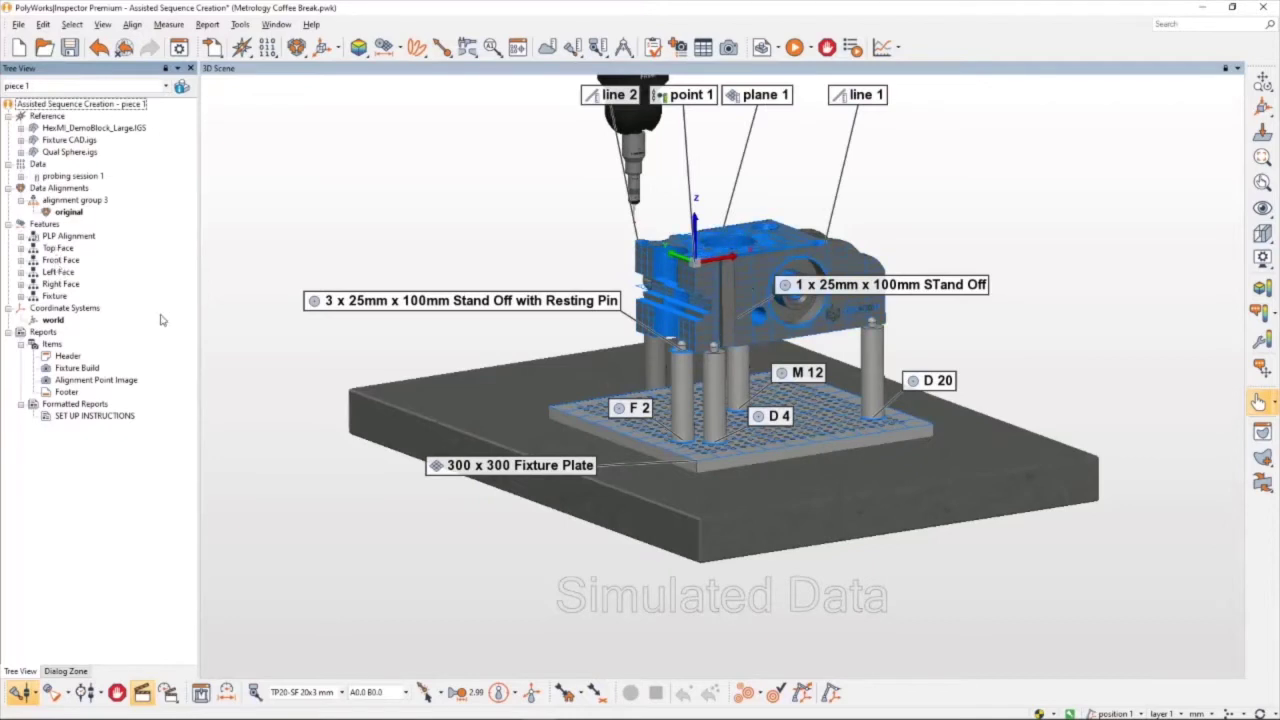
left_click(21, 236)
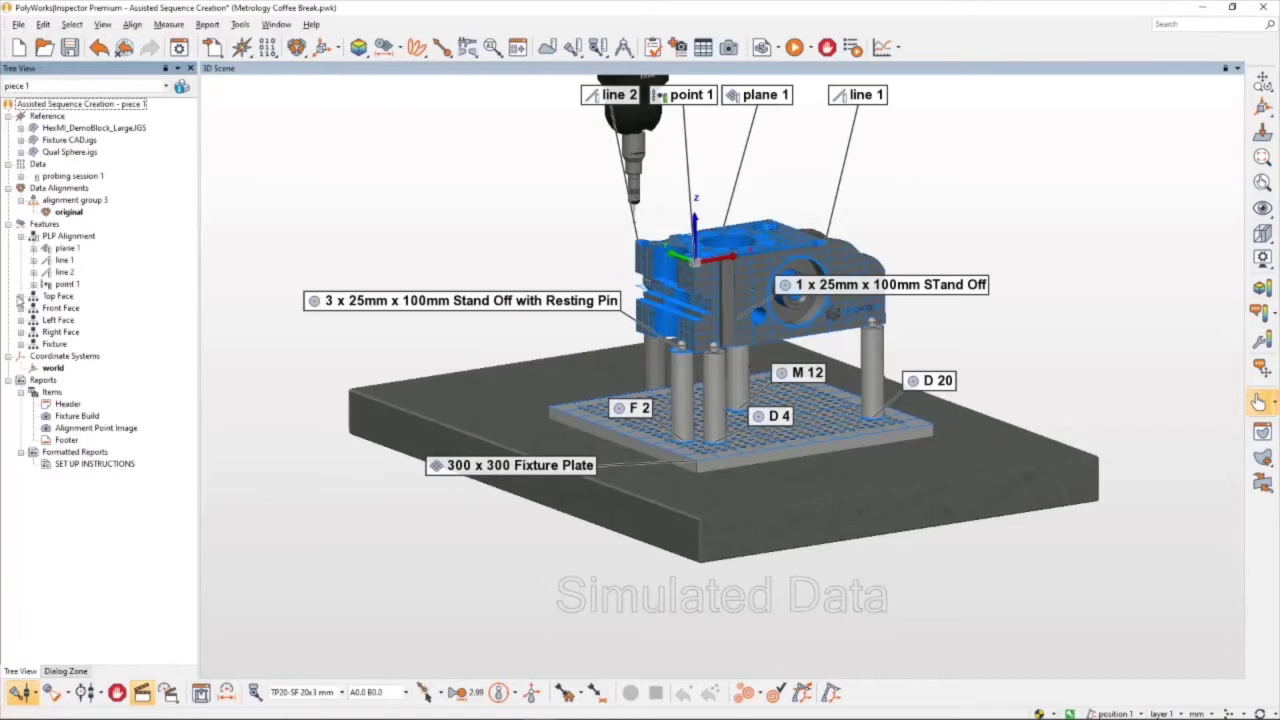
Step: Set datum cylinder D's probe measurement to 3 circles of 8 points each and apply it
left_click(21, 296)
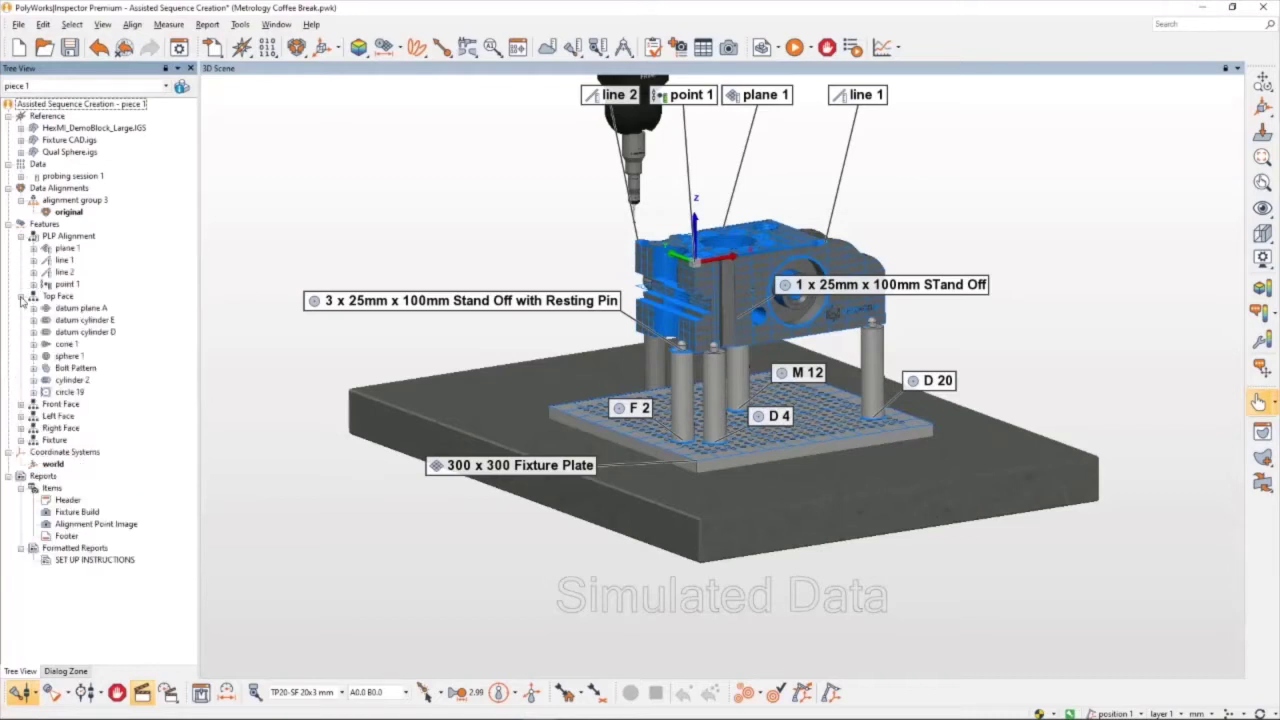
left_click(97, 332)
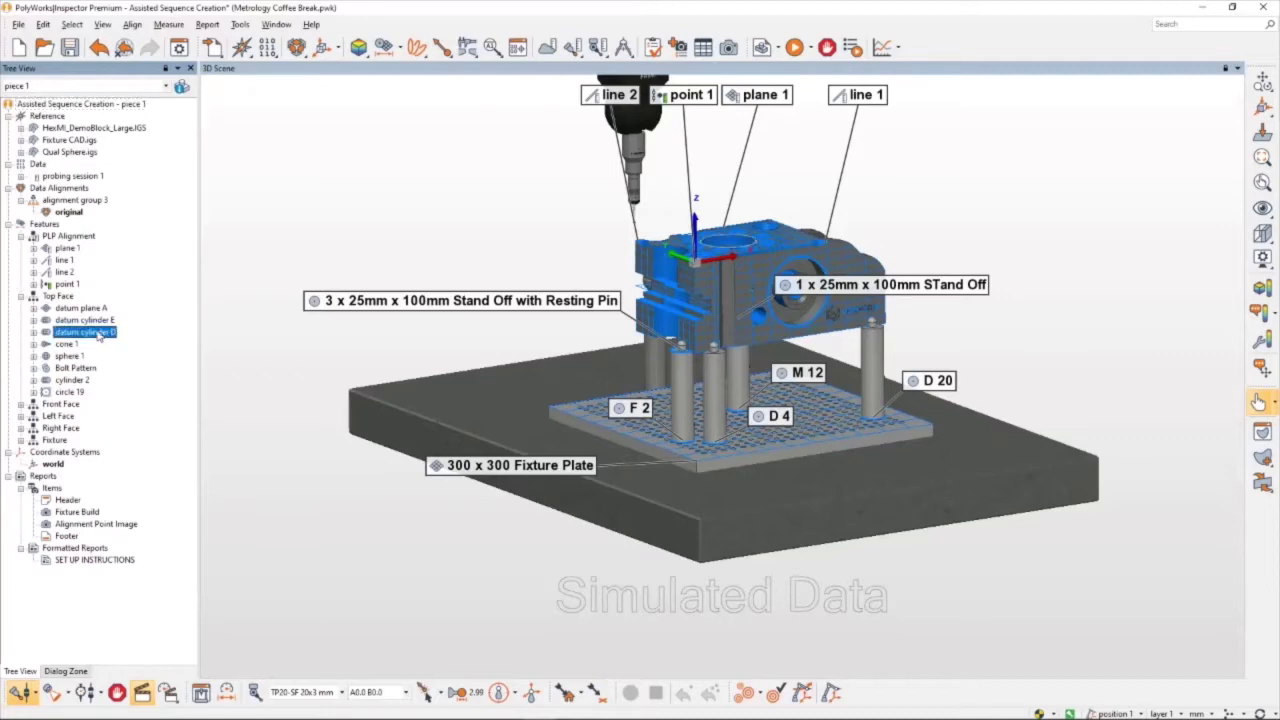
double_click(97, 333)
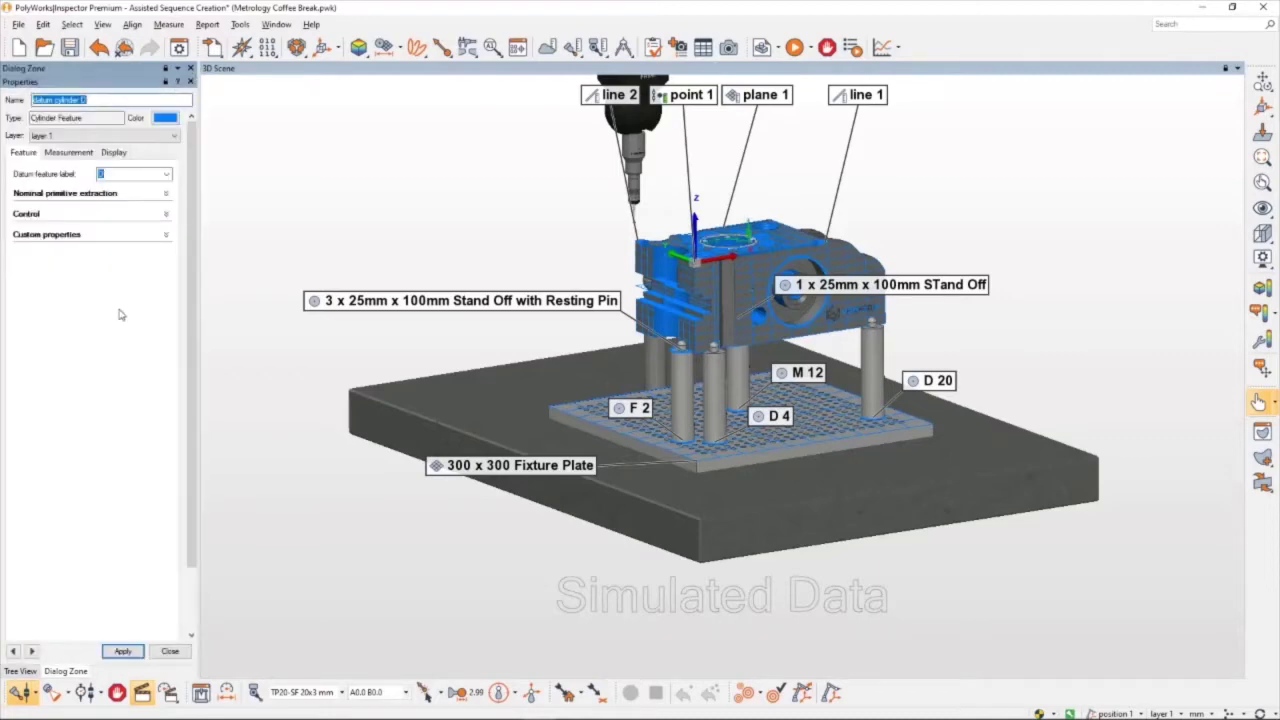
left_click(68, 152)
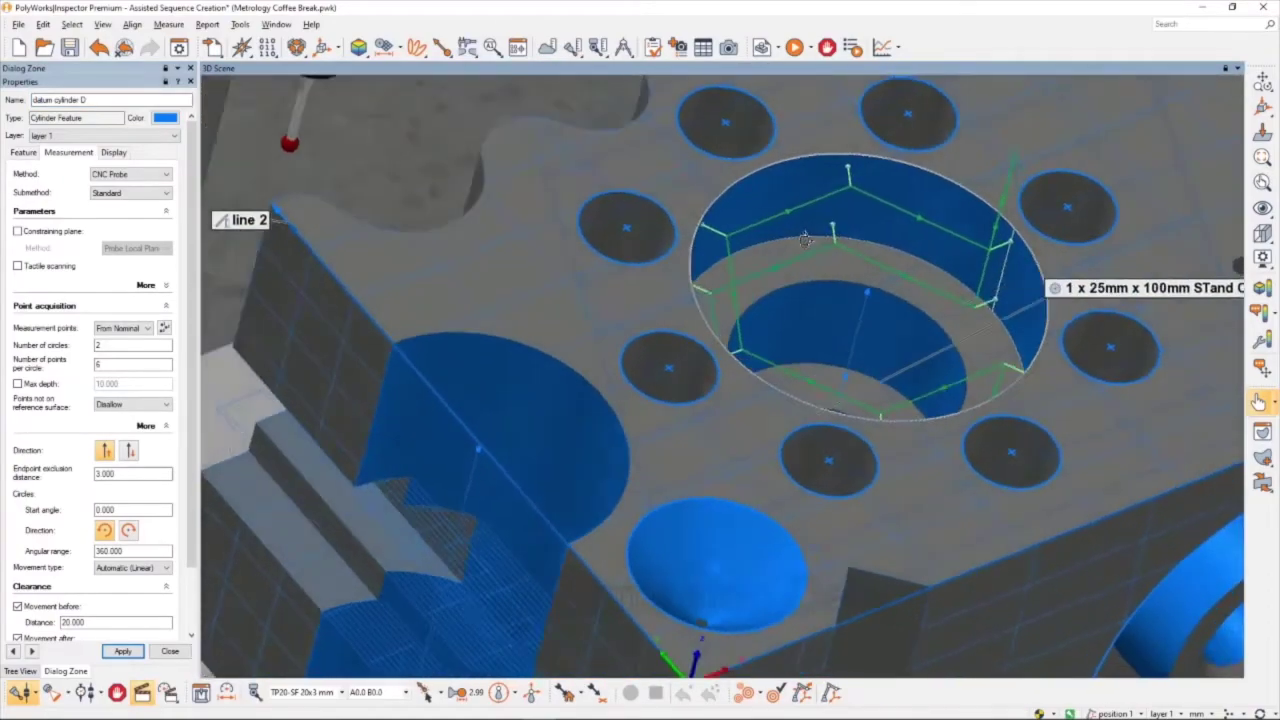
scroll(805, 238, "down", 3)
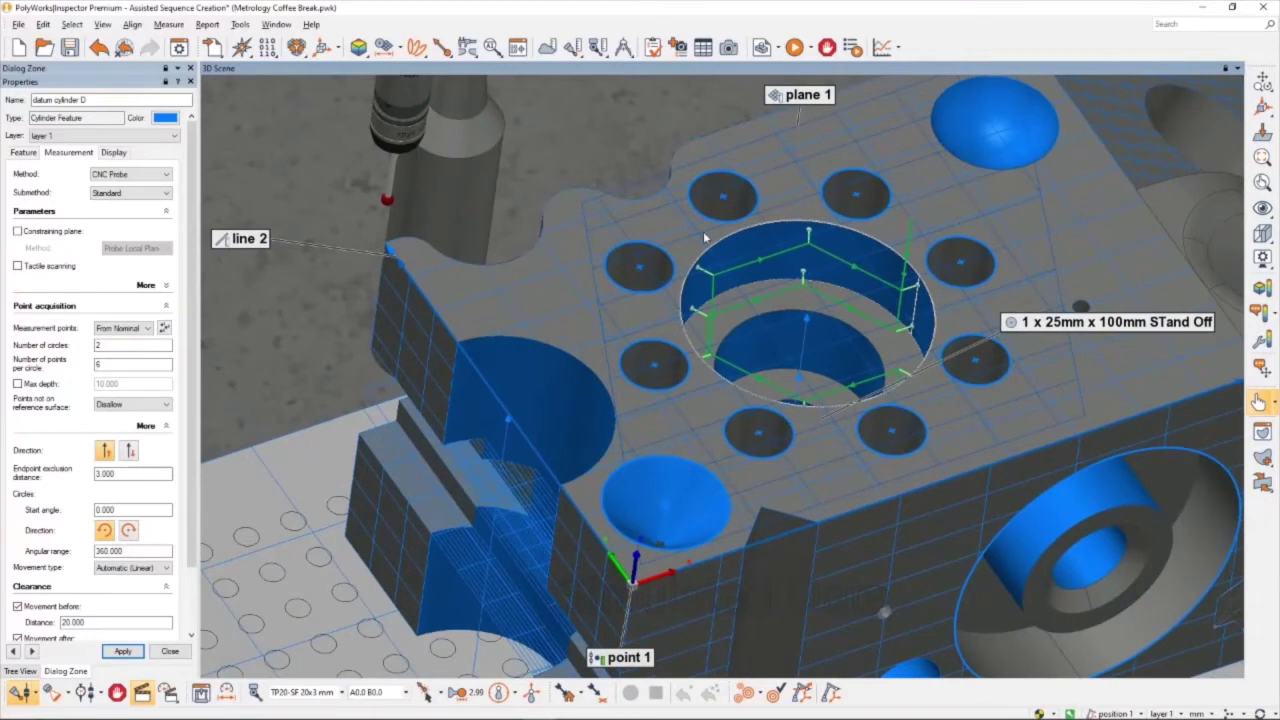
double_click(128, 345)
type("3")
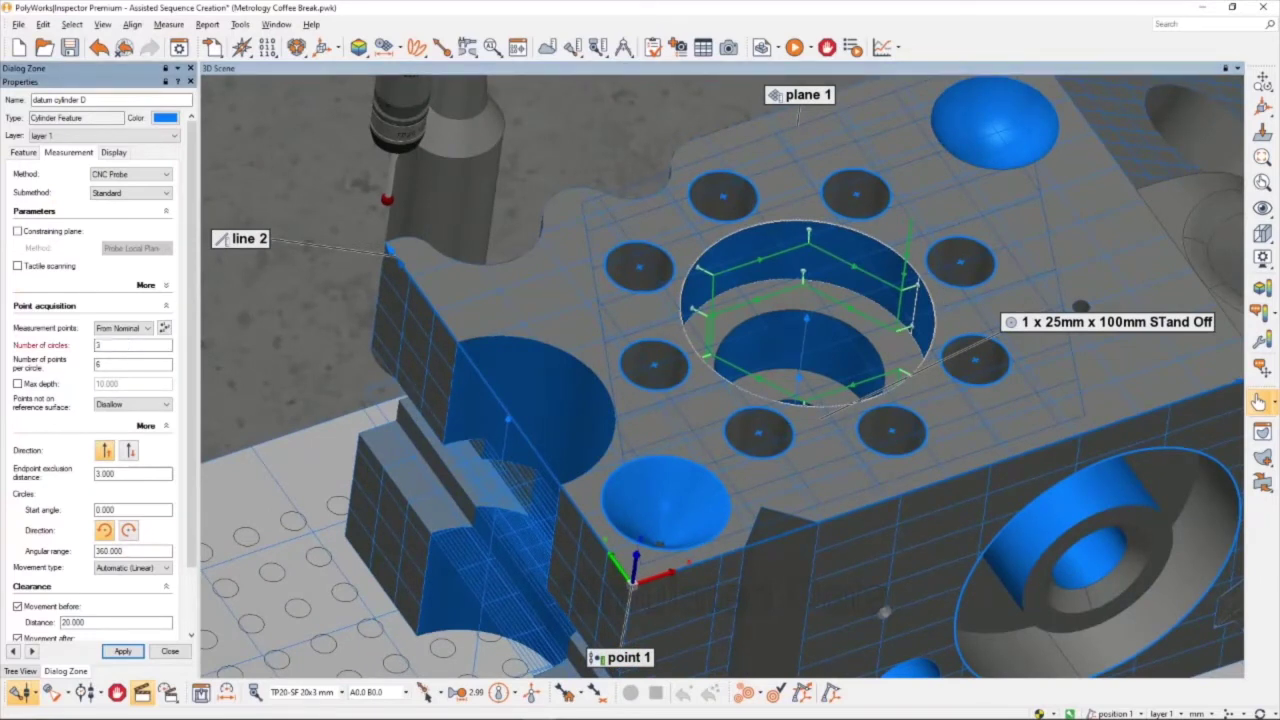
double_click(134, 365)
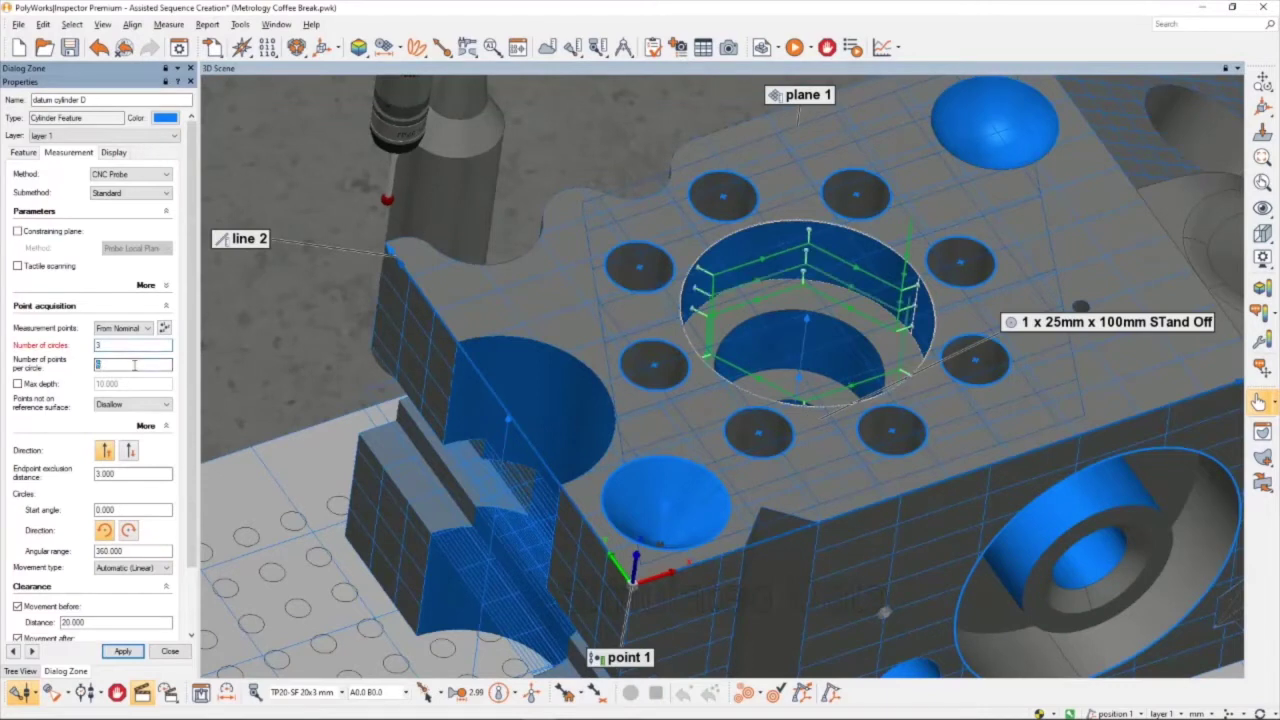
type("8")
double_click(152, 477)
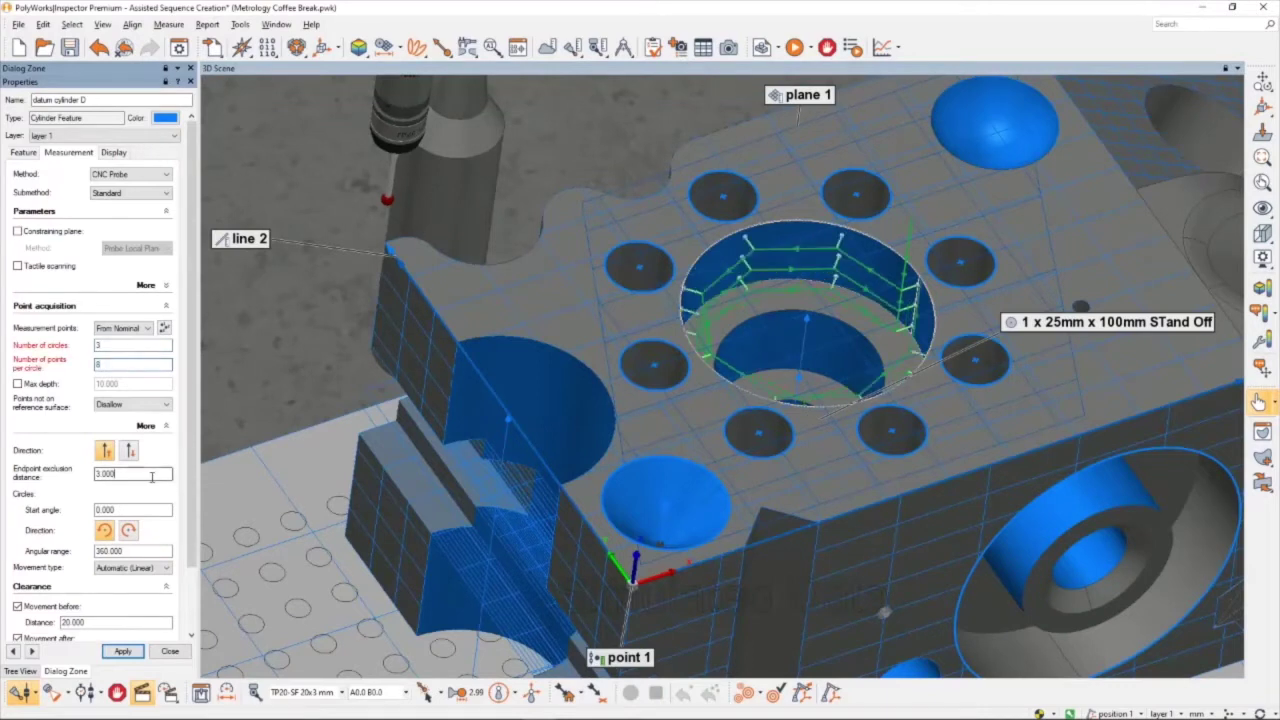
left_click(122, 651)
left_click(169, 651)
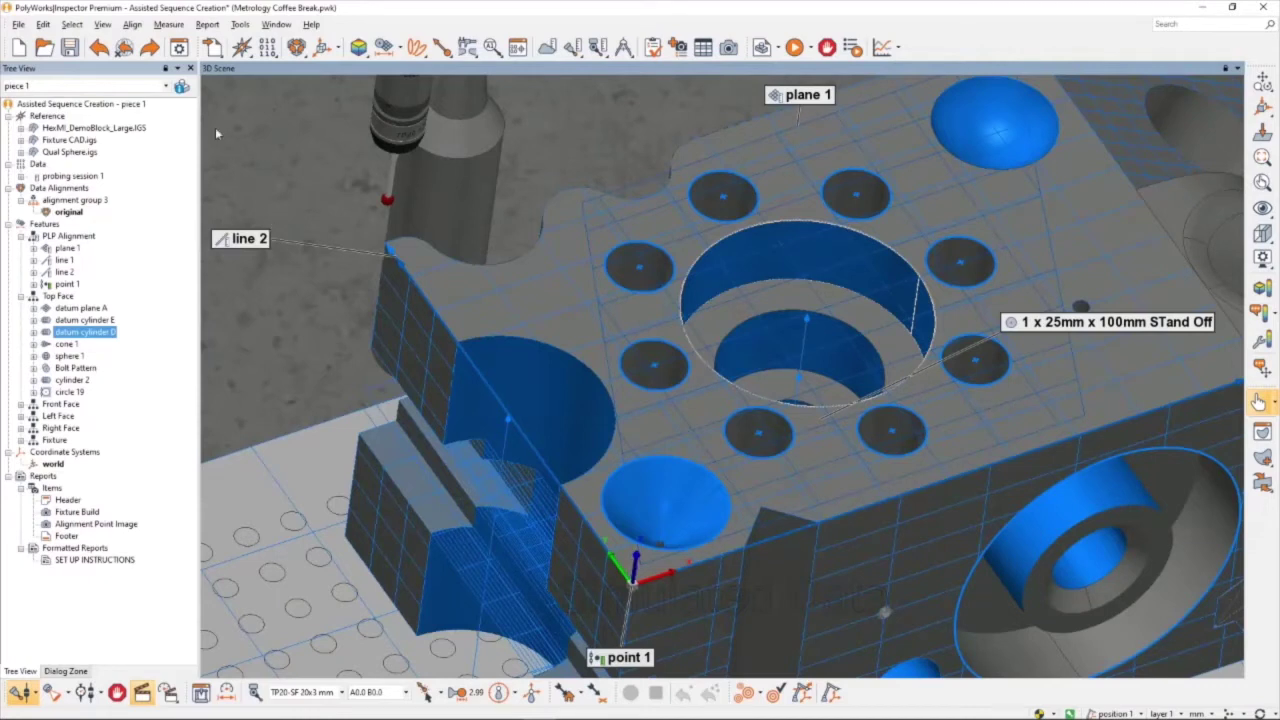
Step: Show the Sequence Editor panel through the docking windows menu
right_click(176, 72)
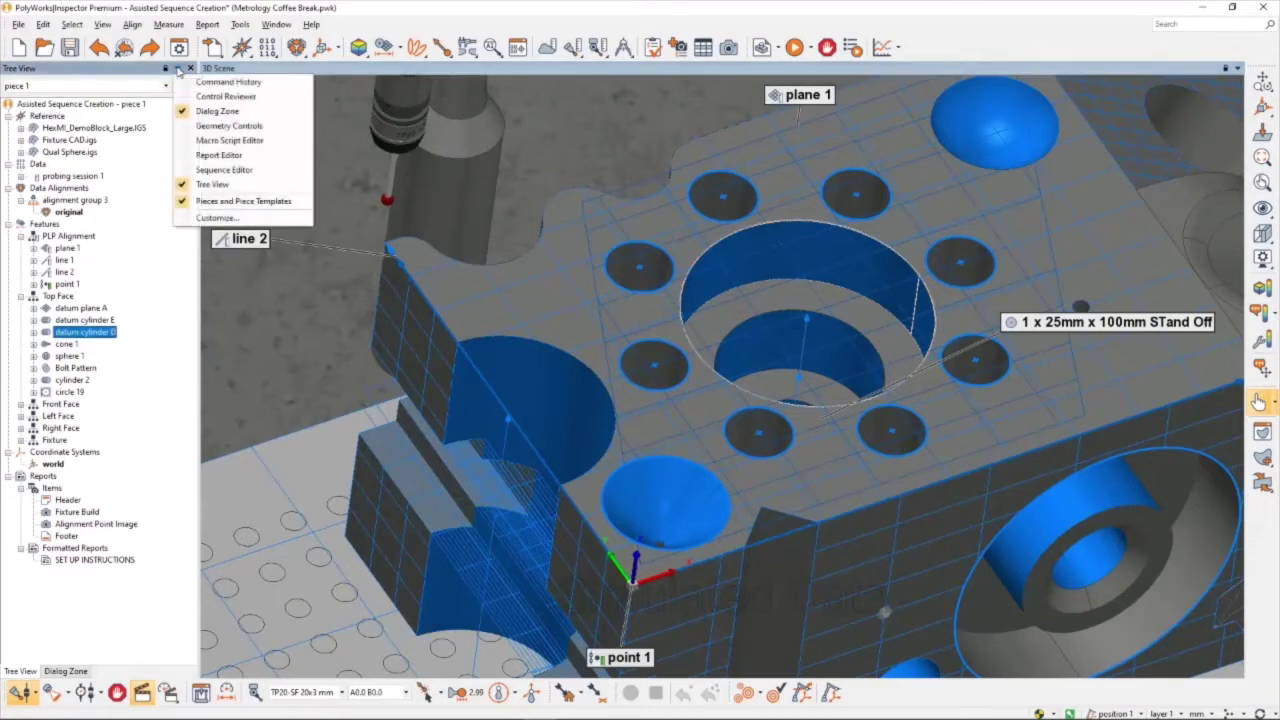
left_click(250, 170)
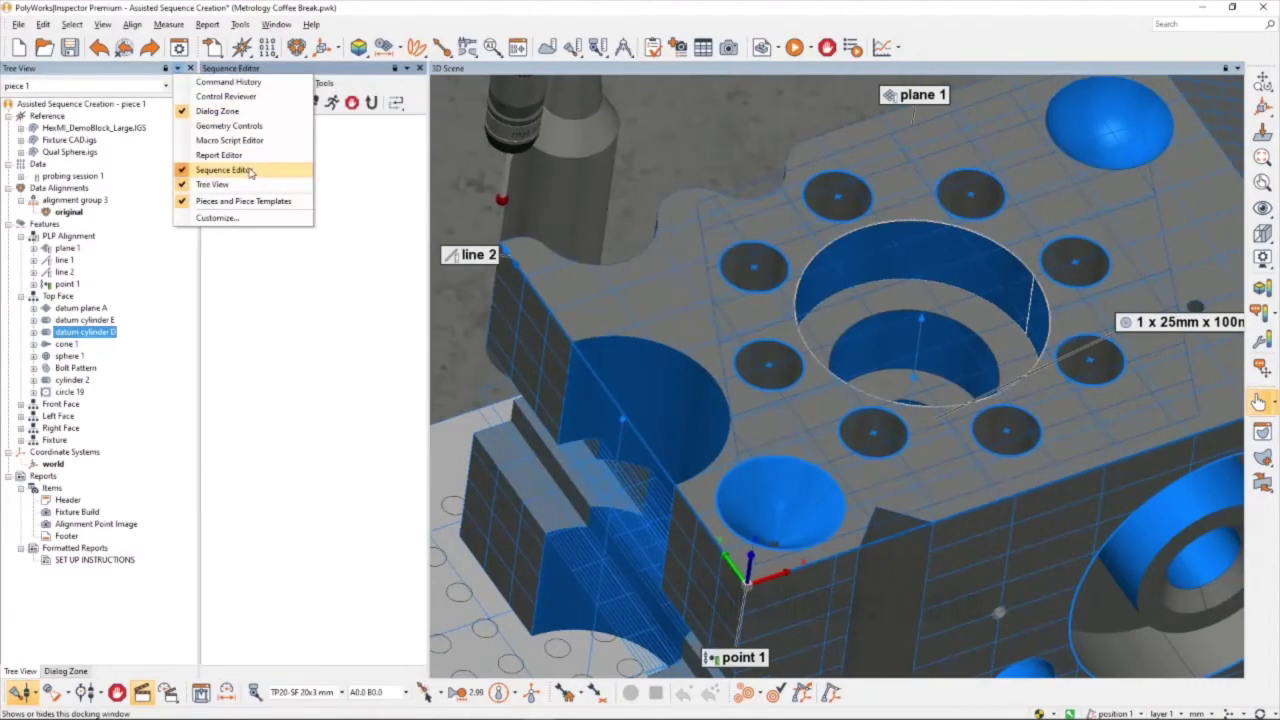
left_click(329, 183)
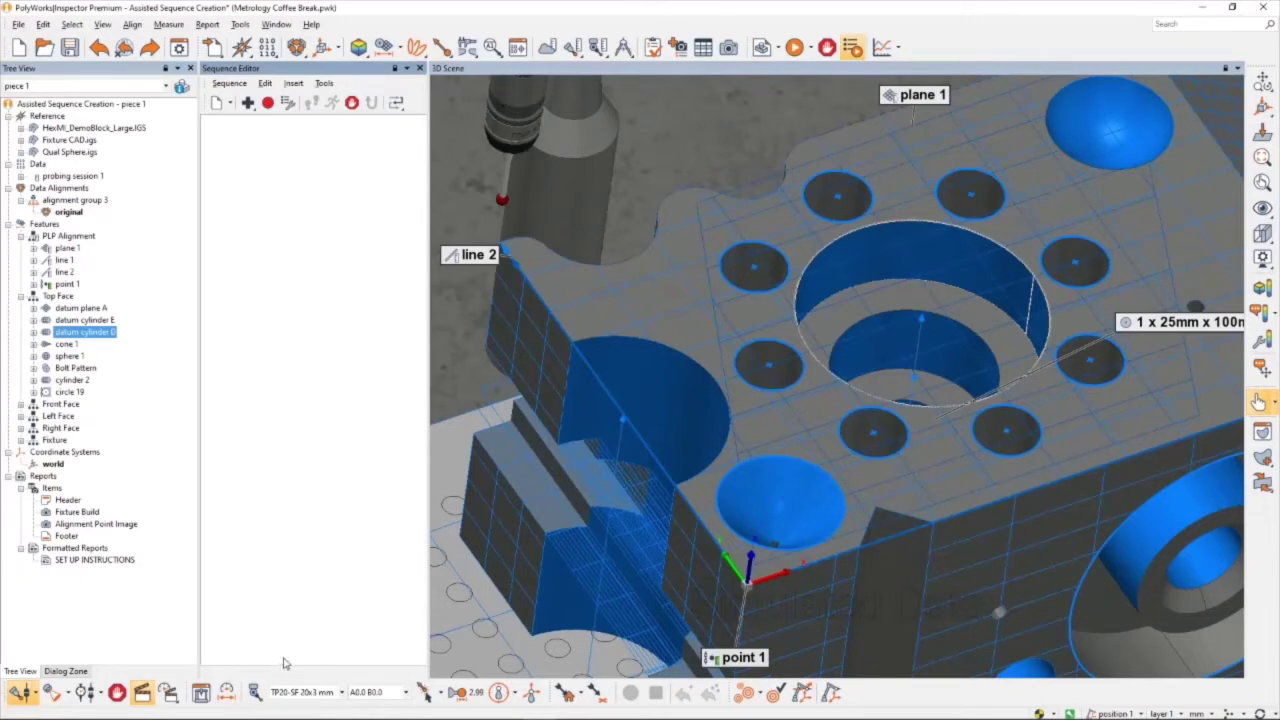
left_click(343, 695)
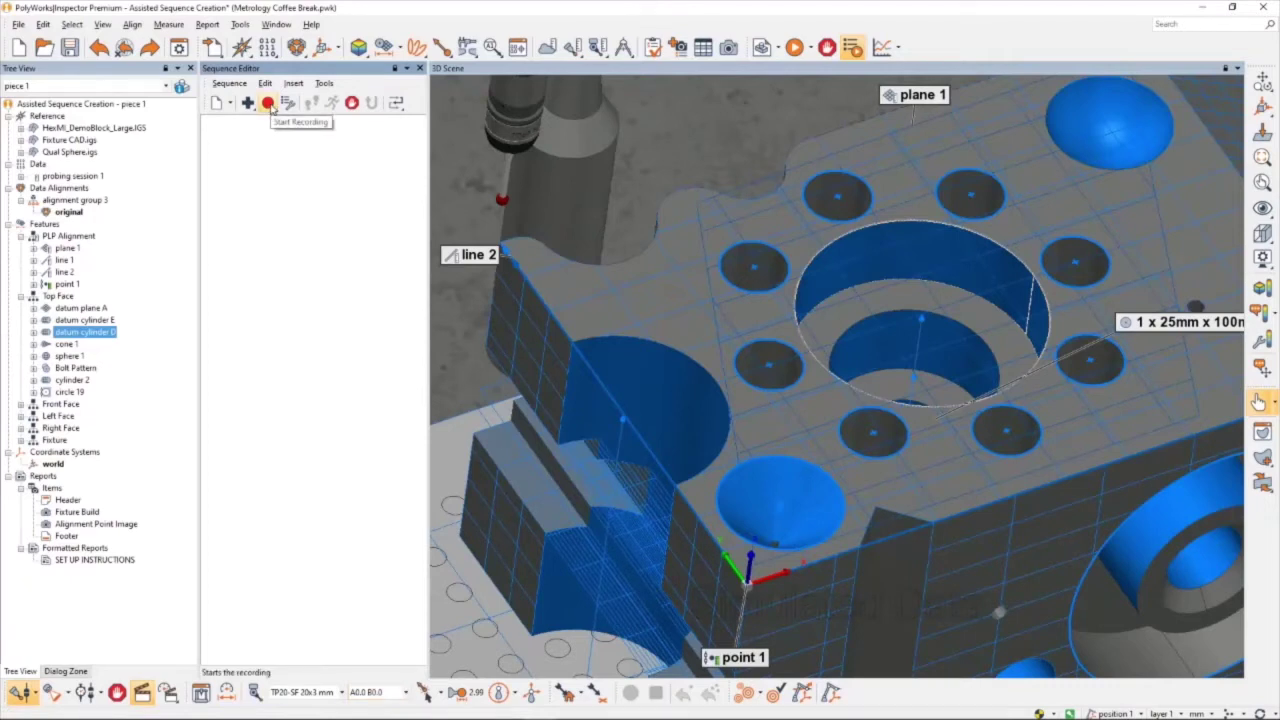
Step: Start recording a new sequence and begin a CMM prealignment with a custom alignment point
left_click(268, 104)
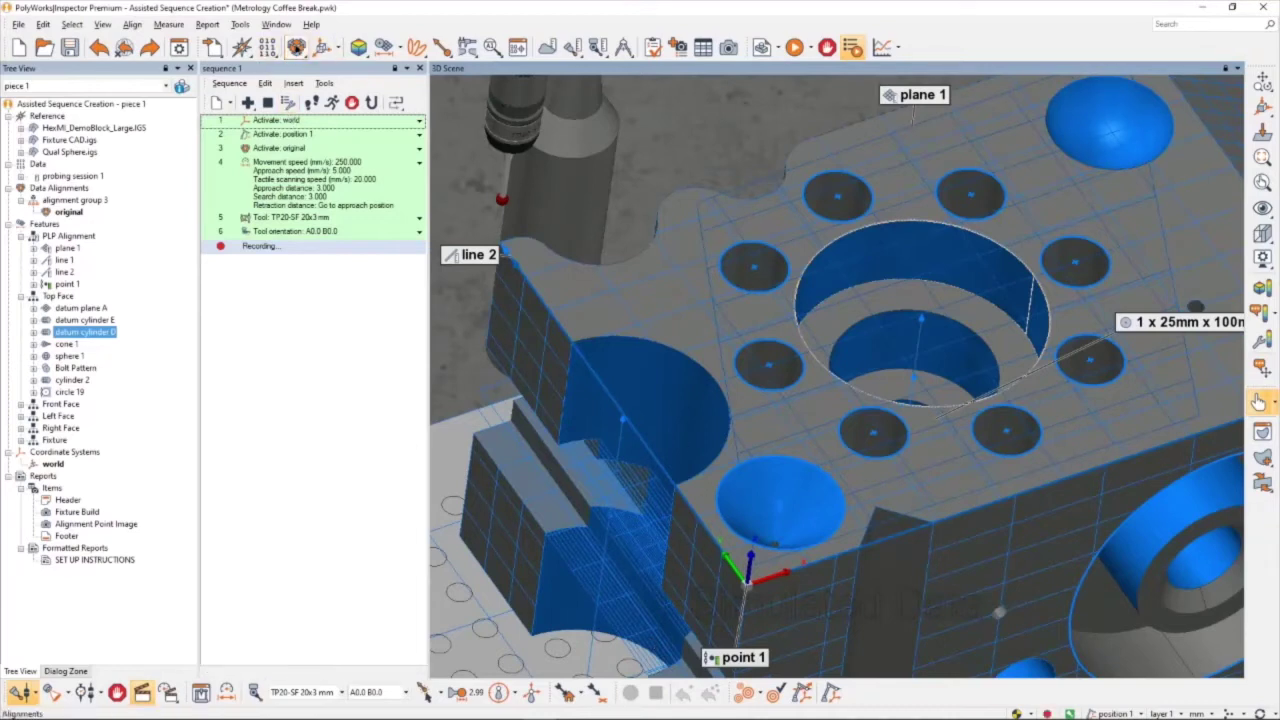
left_click(296, 47)
left_click(297, 84)
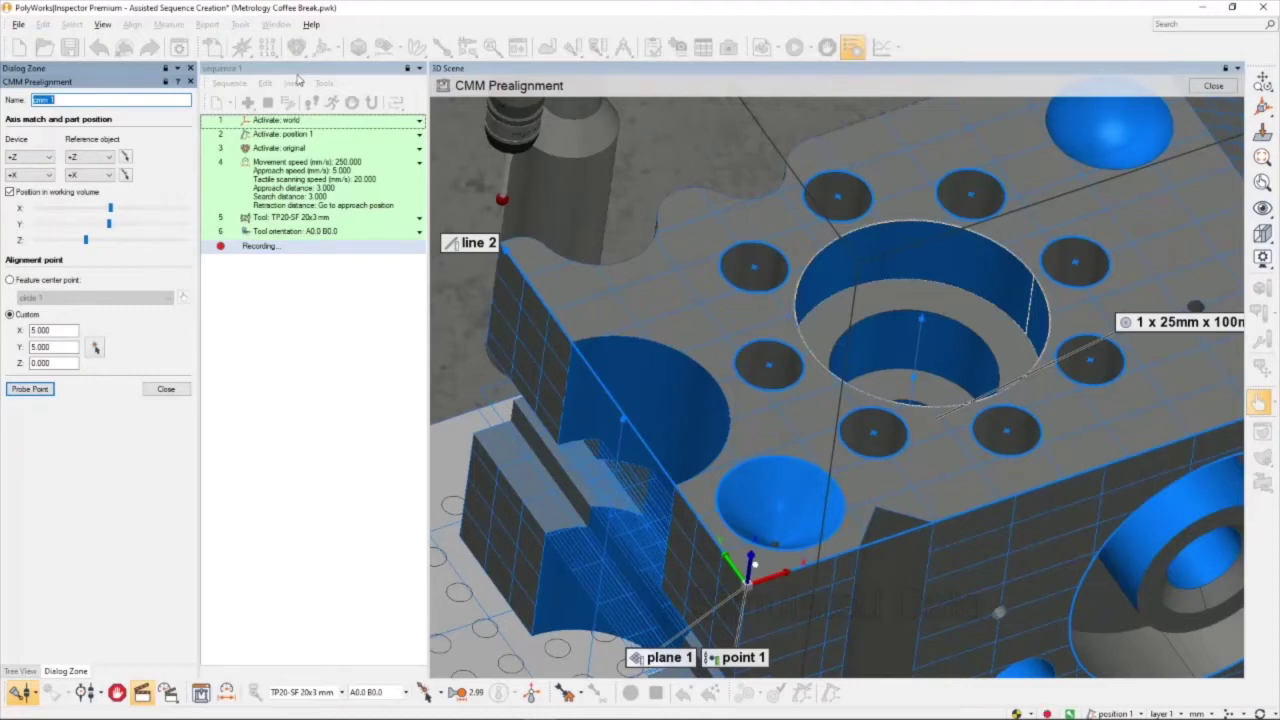
left_click(96, 347)
Step: Pick the block corner as the cmm 1 alignment point and probe it
left_click(759, 570)
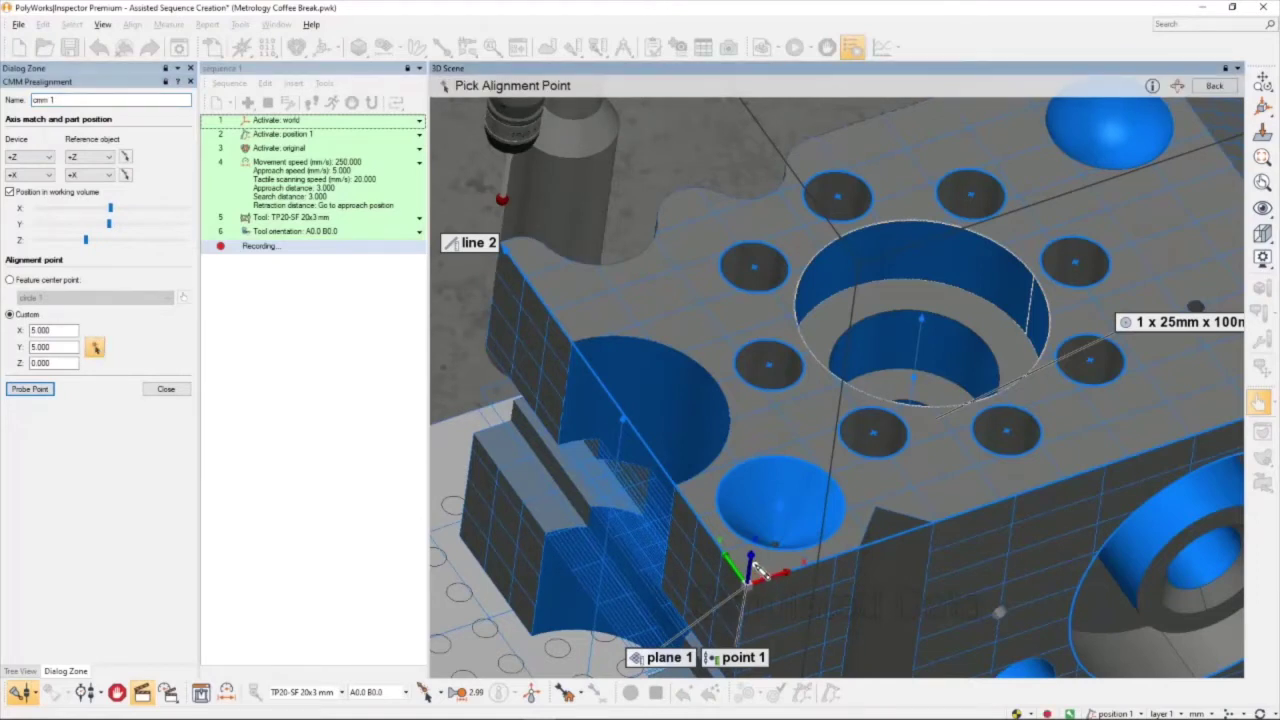
left_click(30, 390)
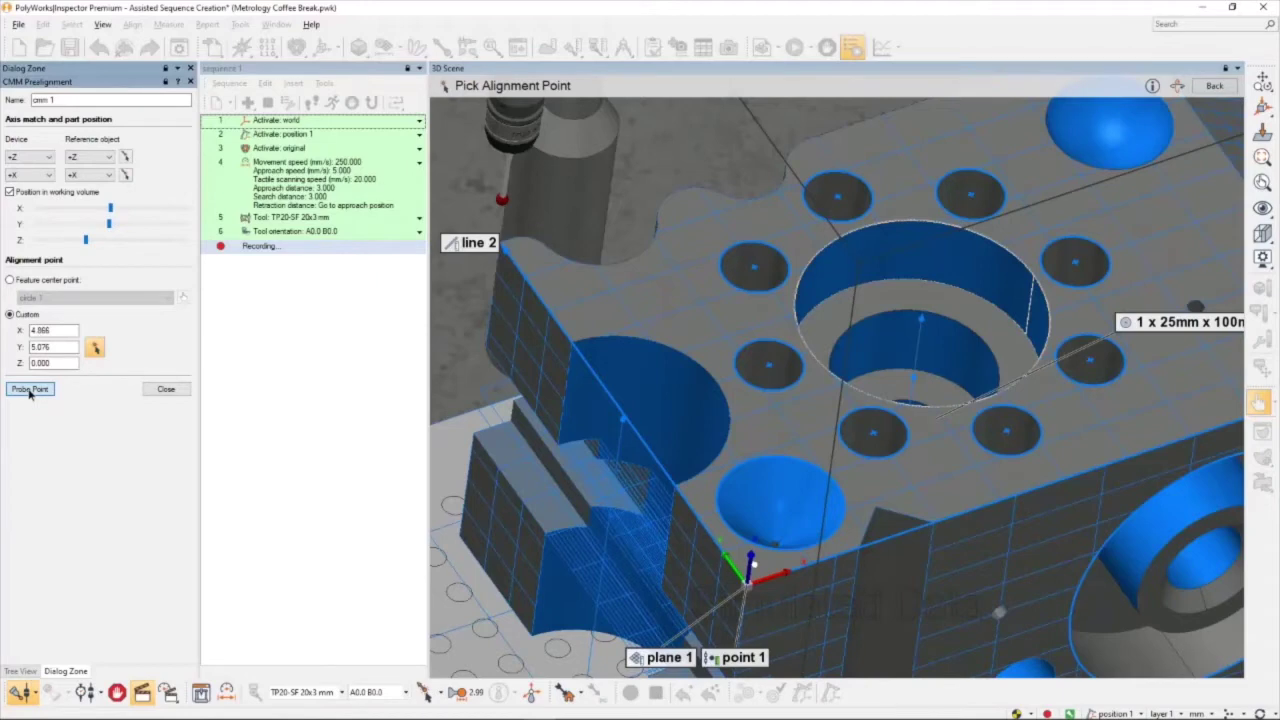
left_click(30, 390)
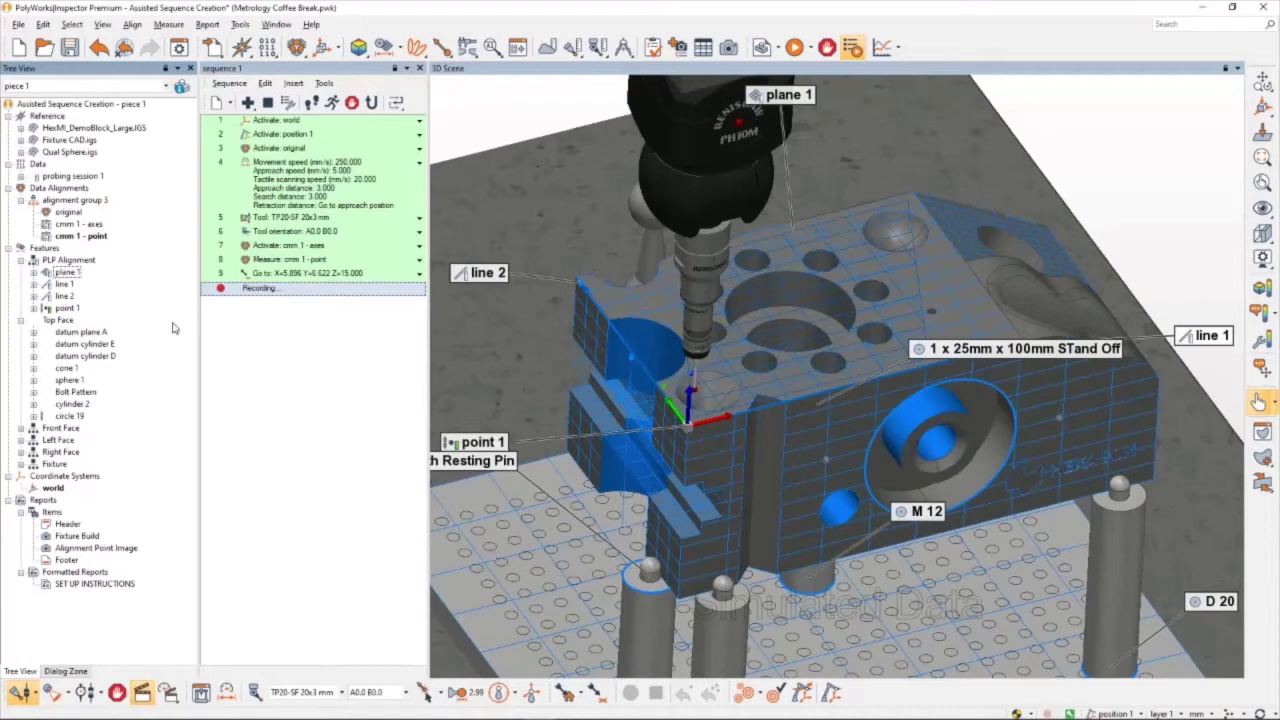
Step: Record CNC Probe steps for plane 1, line 1 and line 2, and check line 1's collision warning
left_click_drag(113, 278, 274, 341)
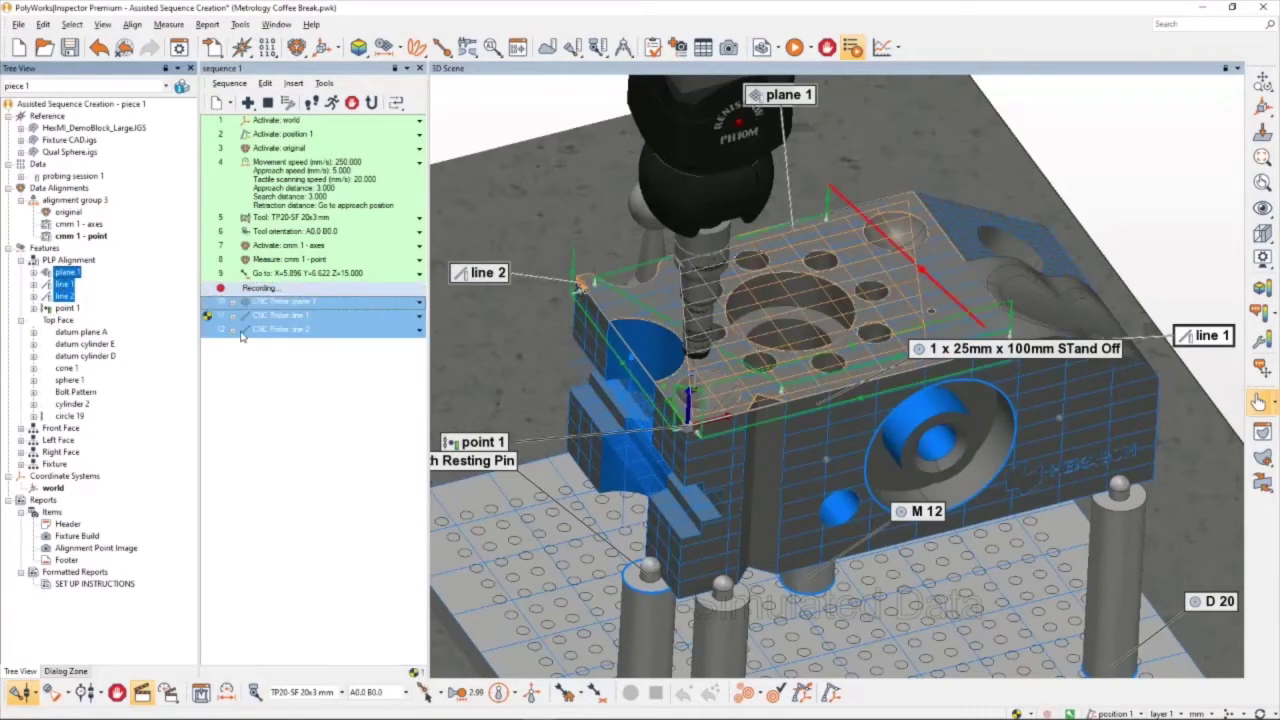
left_click(311, 386)
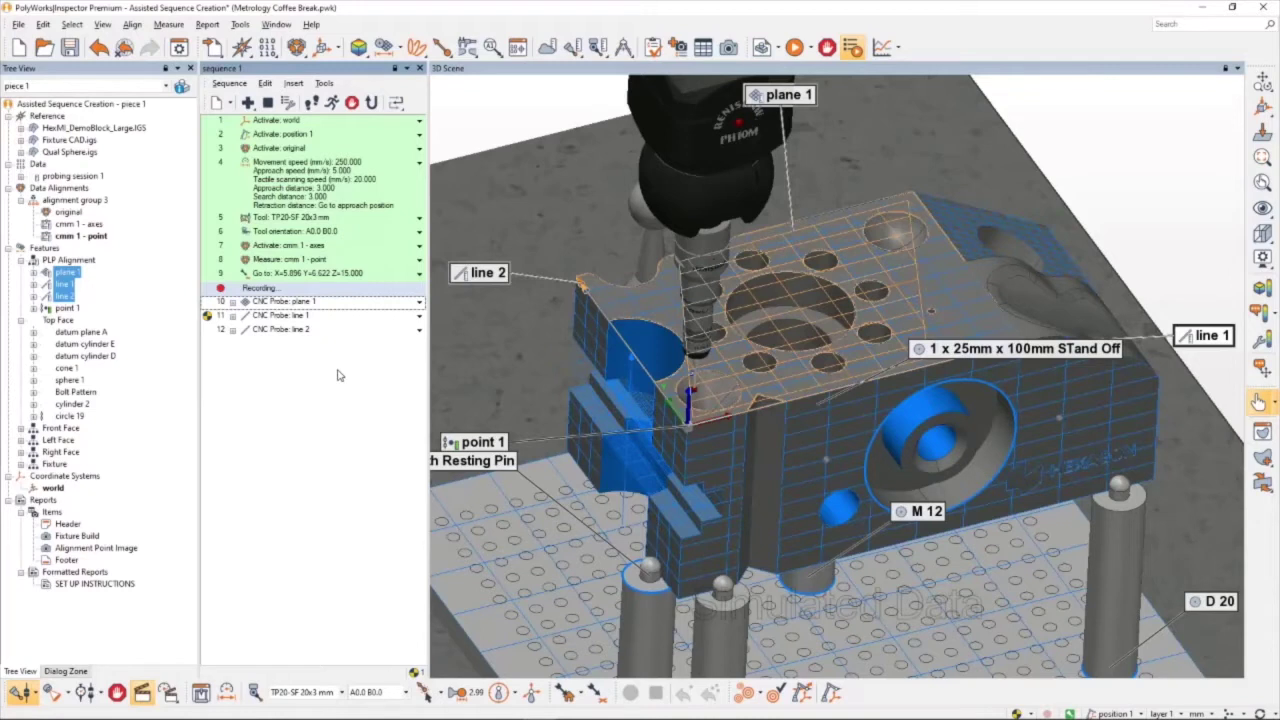
left_click(316, 306)
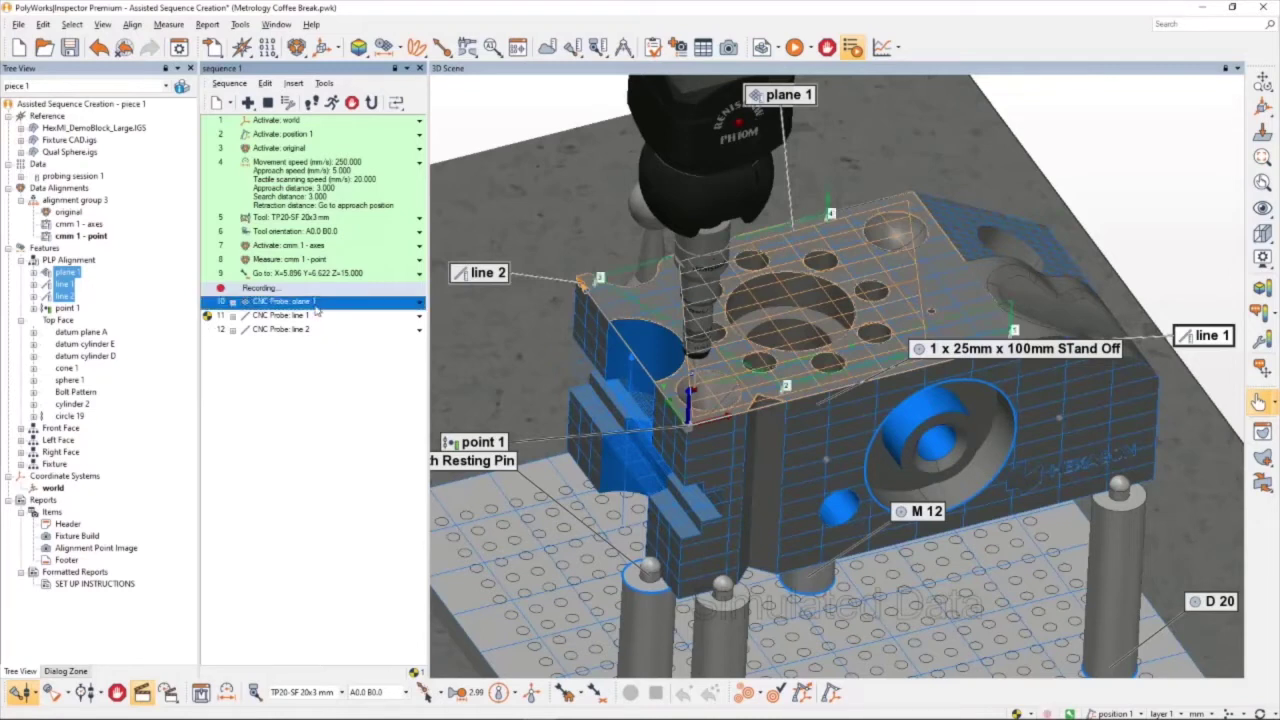
left_click(312, 316)
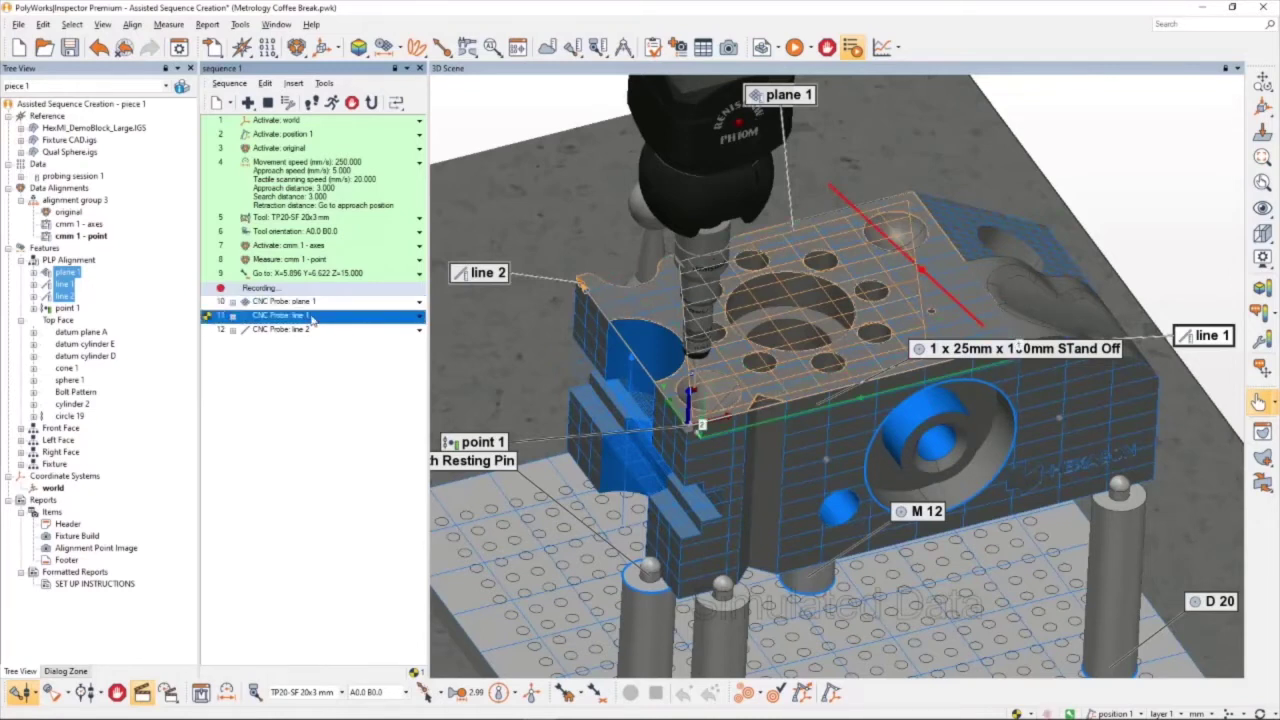
left_click(285, 373)
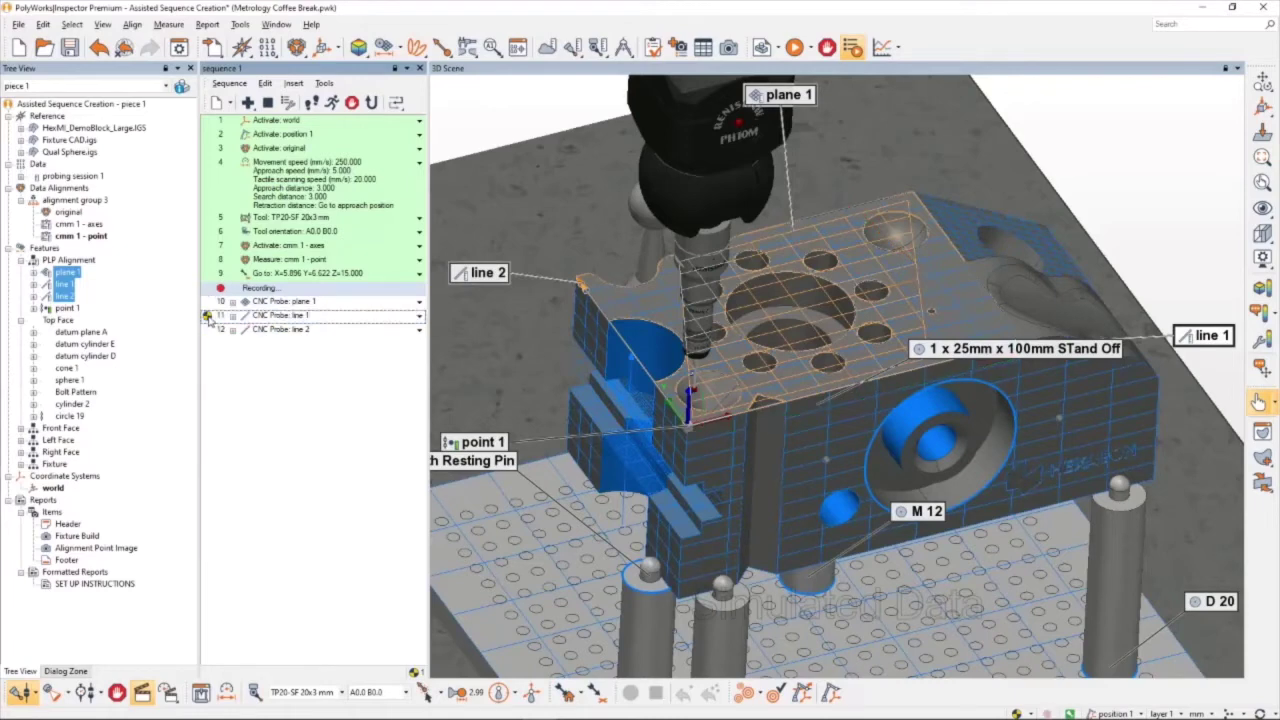
mouse_move(209, 319)
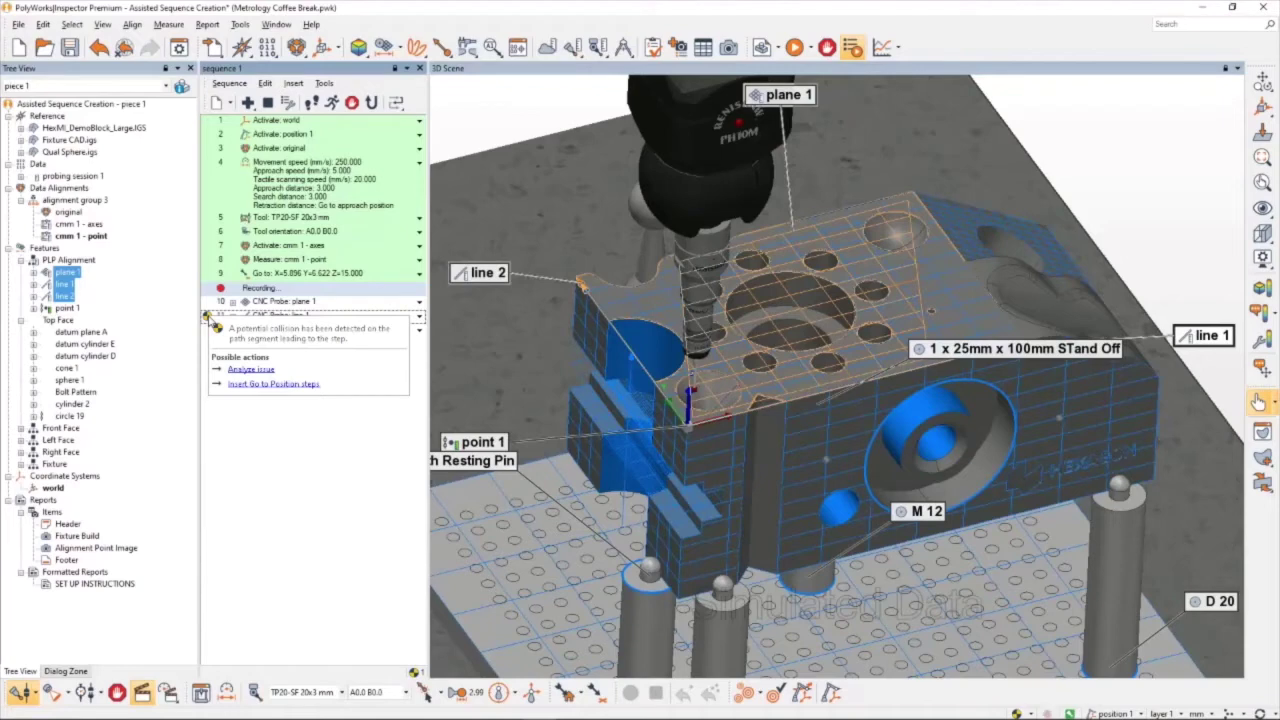
Step: Analyze line 1's collision and insert two safe Go to positions before its probing step
left_click(251, 370)
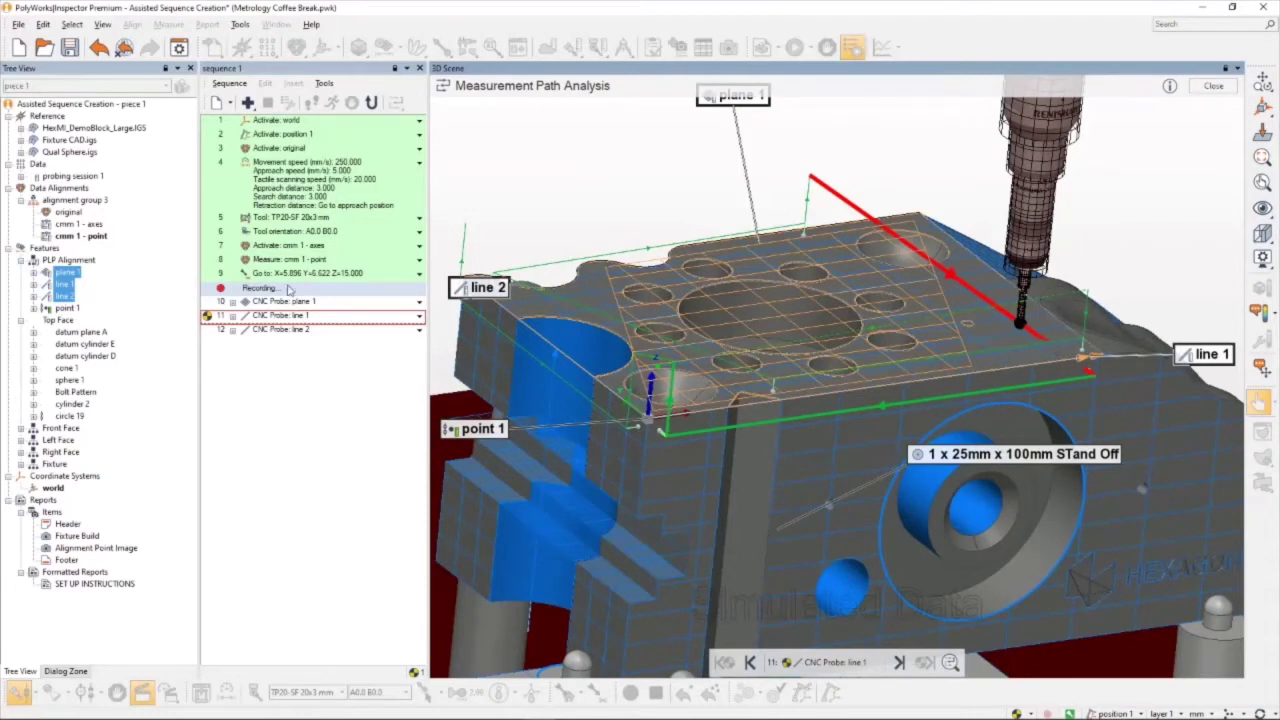
mouse_move(207, 316)
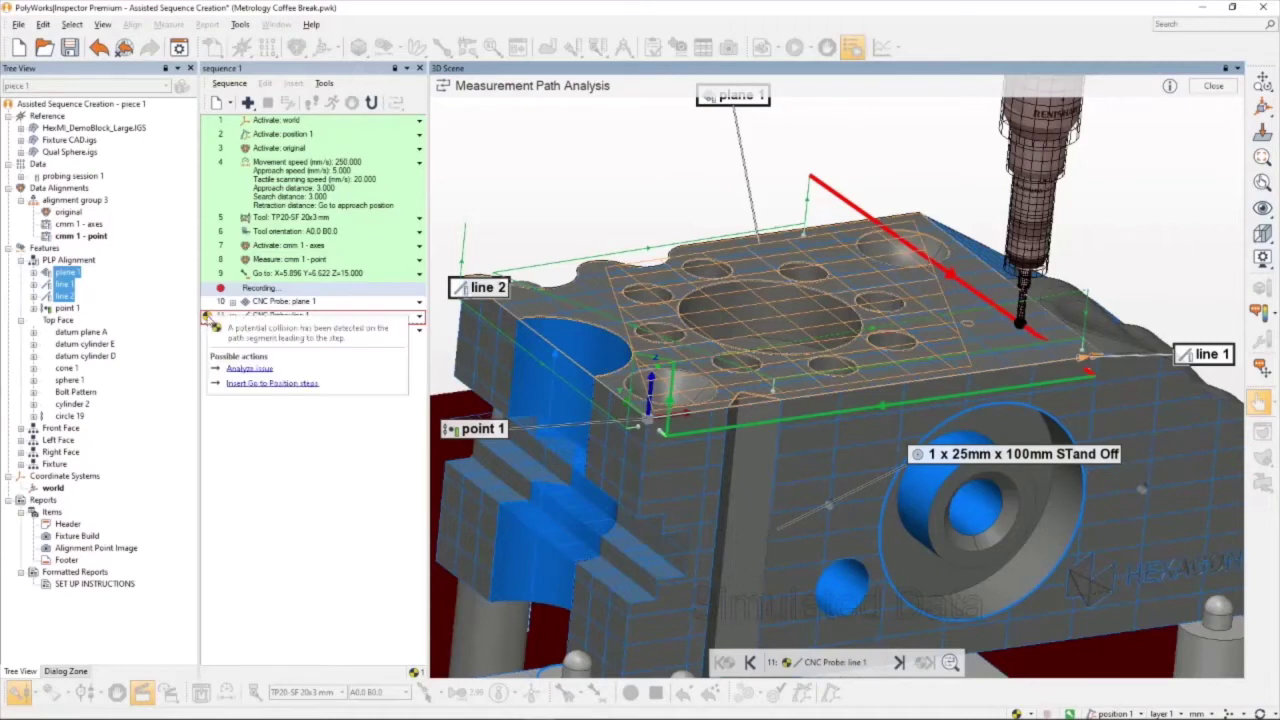
left_click(277, 386)
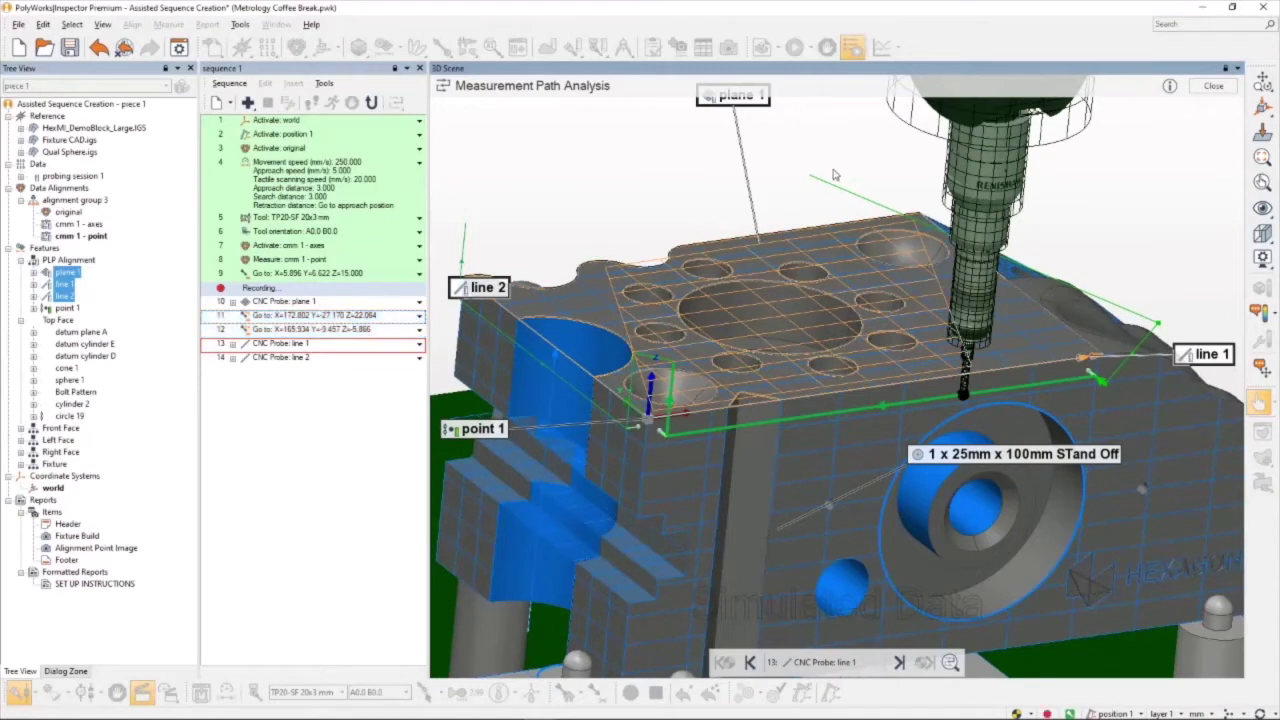
left_click(300, 317)
left_click(304, 331)
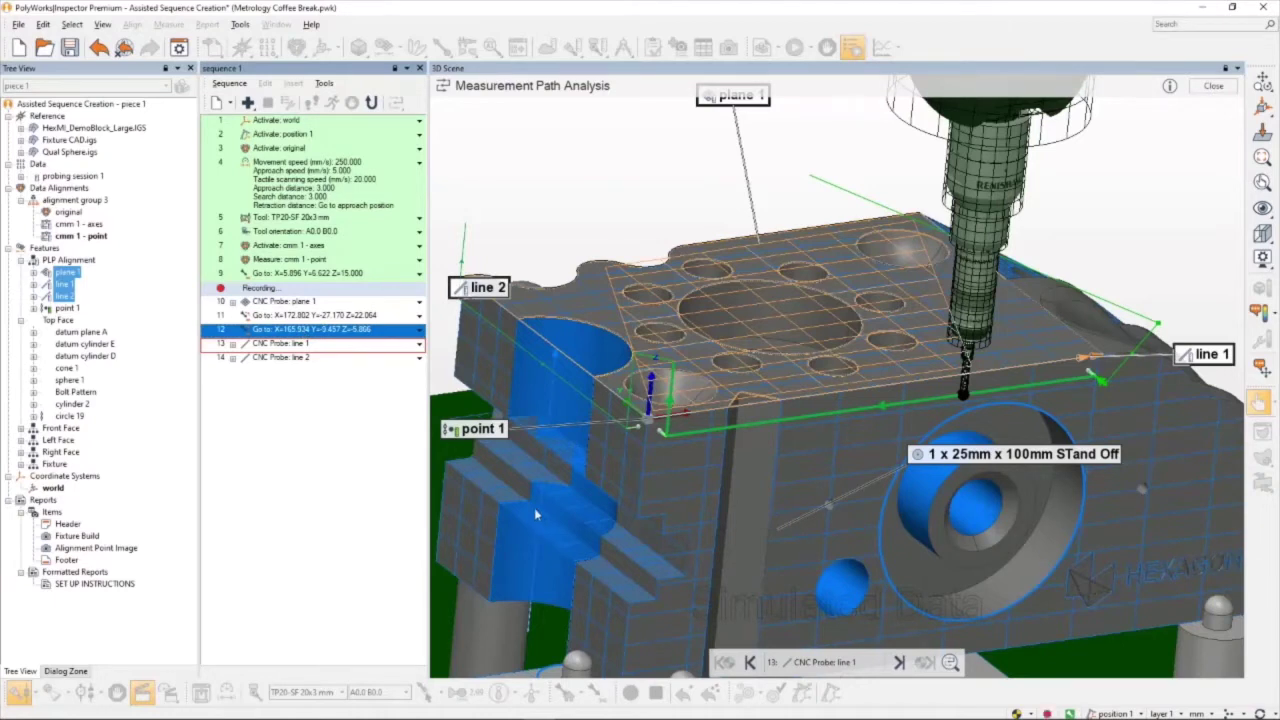
left_click(1214, 87)
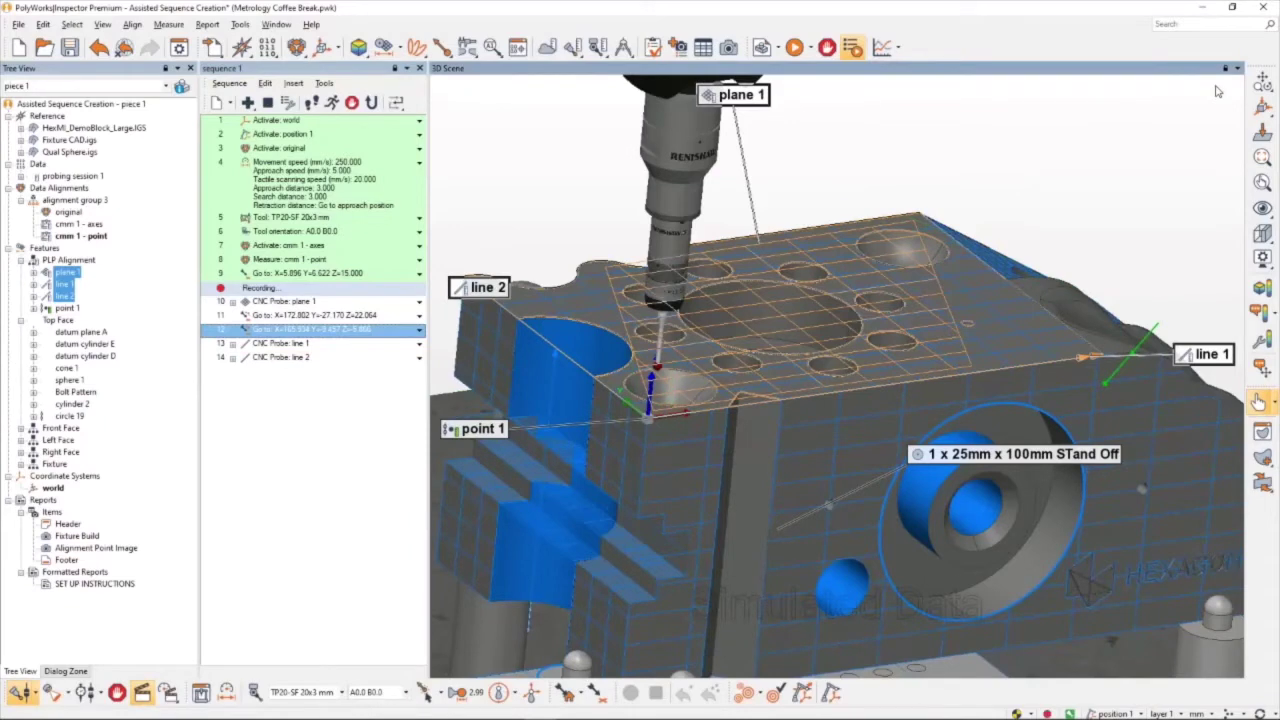
left_click(274, 290)
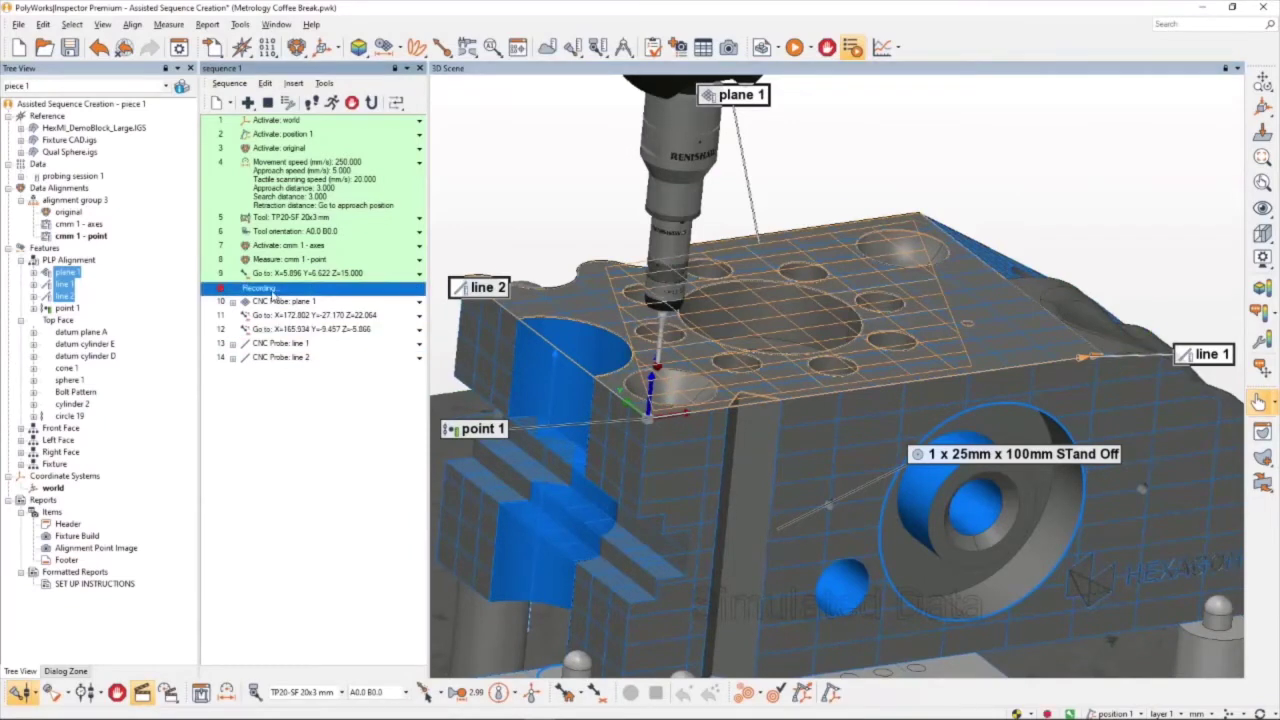
Step: Execute steps 10–14 on the simulated CMM, probing plane 1, line 1 and line 2
left_click(332, 103)
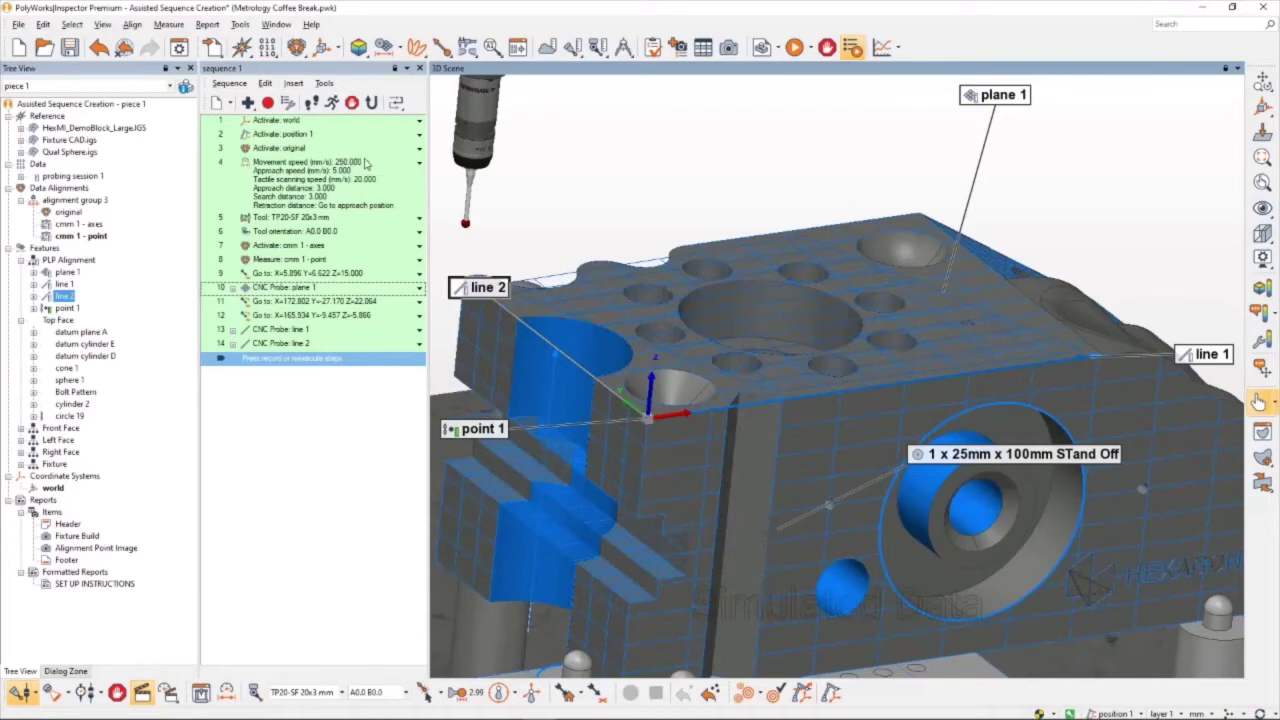
left_click(296, 47)
Step: Create a plane, axis, center point alignment from measured plane 1, line 1 and point 1
left_click(310, 161)
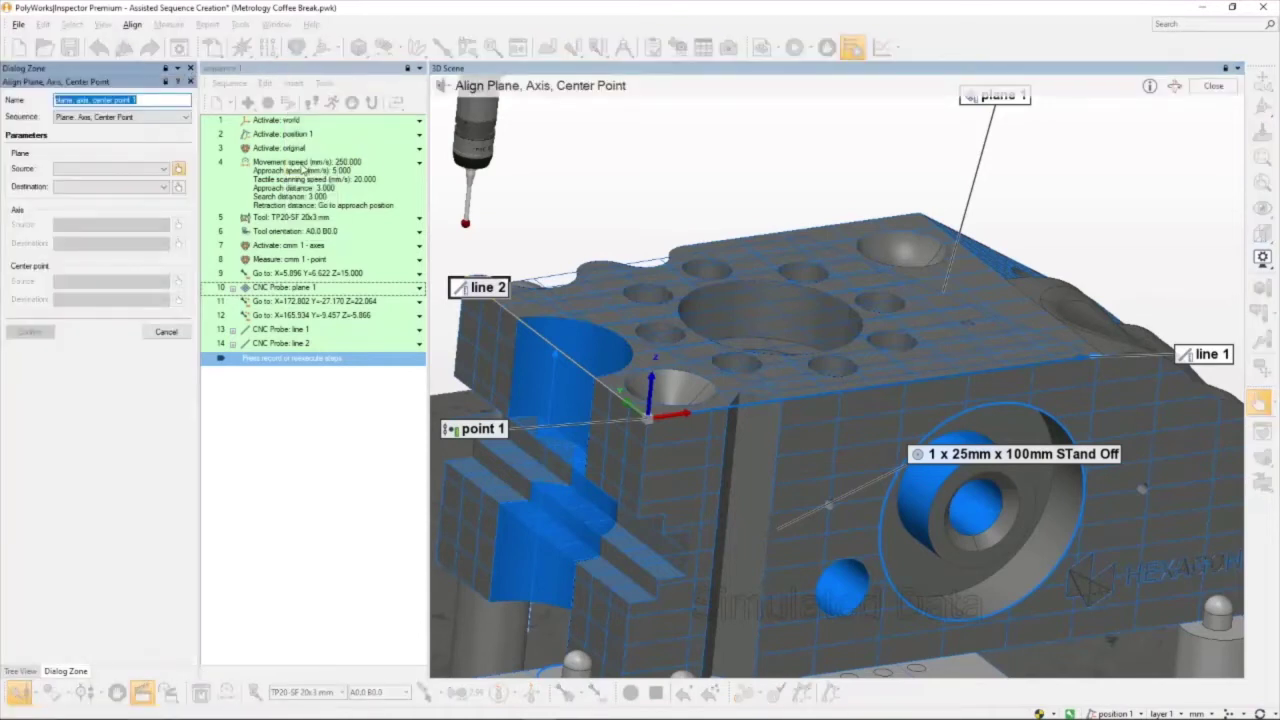
left_click(128, 172)
left_click(110, 212)
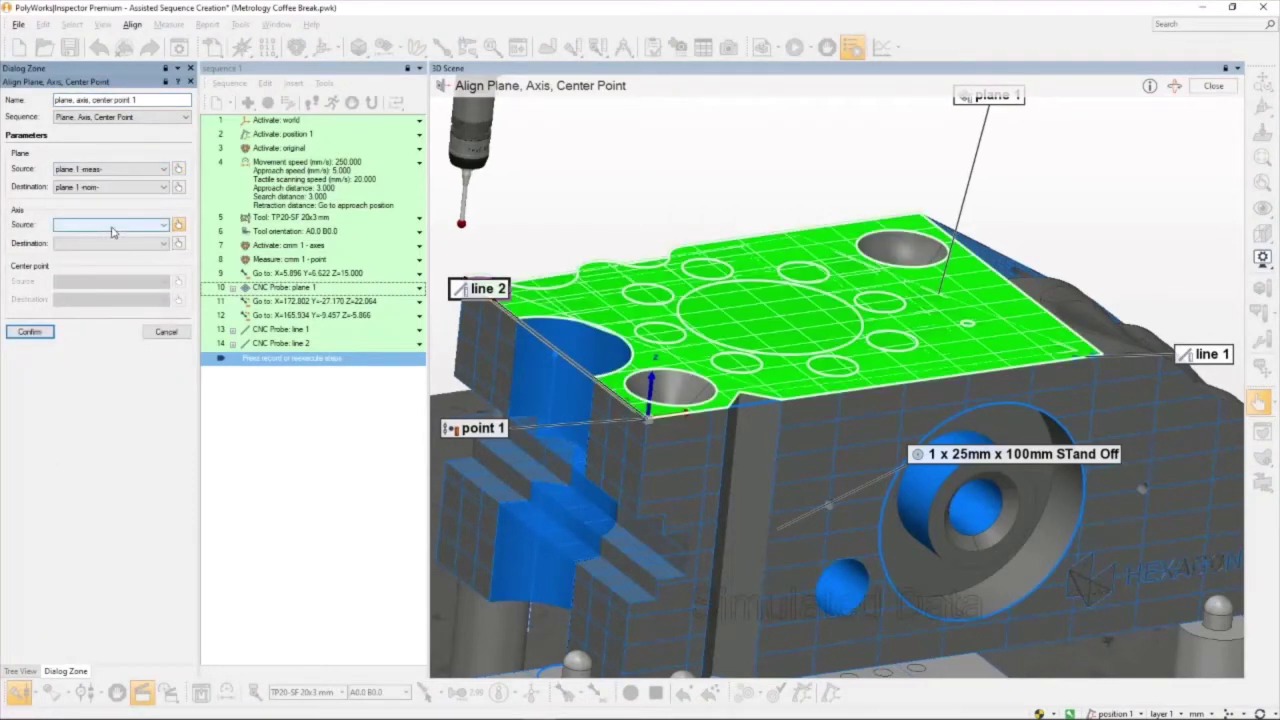
left_click(112, 231)
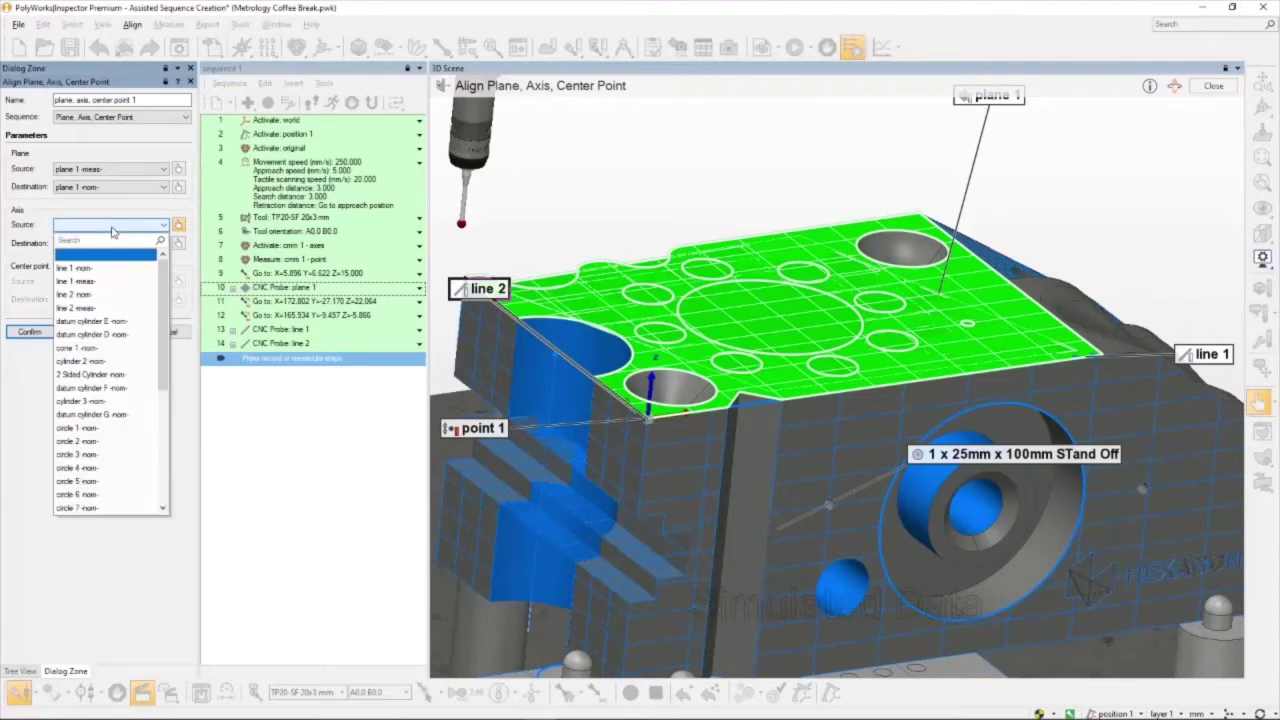
left_click(102, 283)
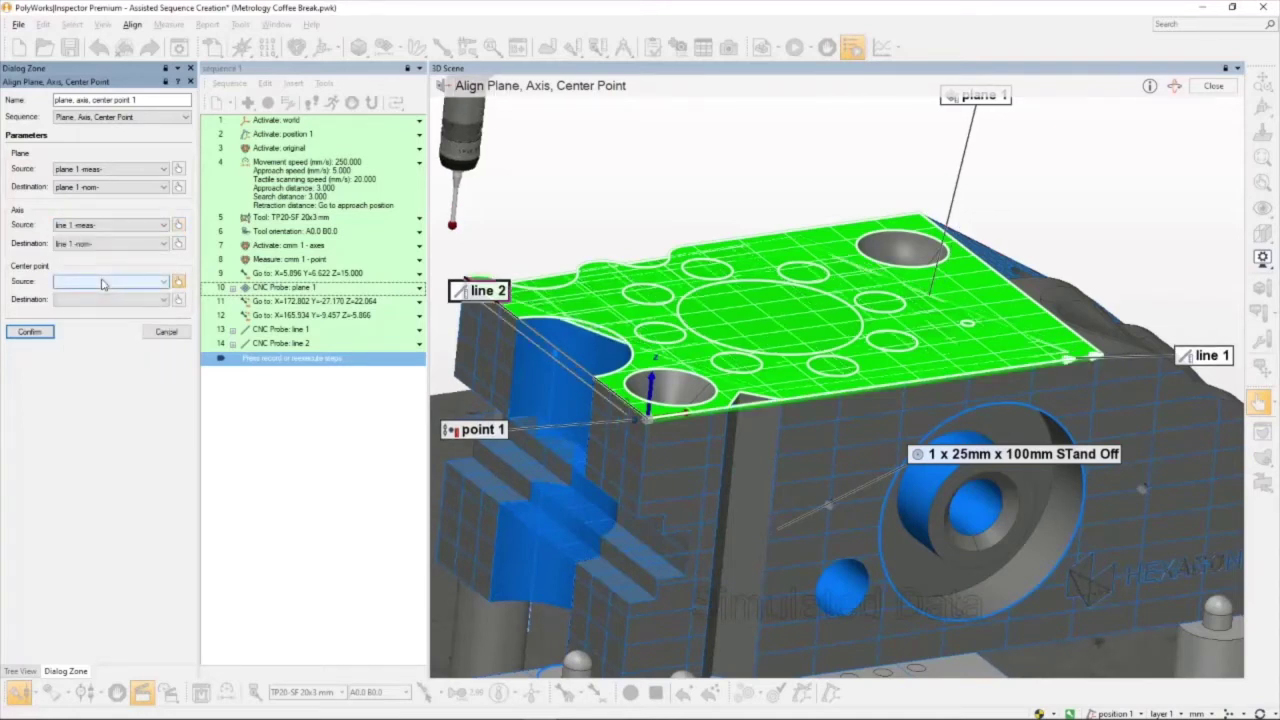
left_click(101, 284)
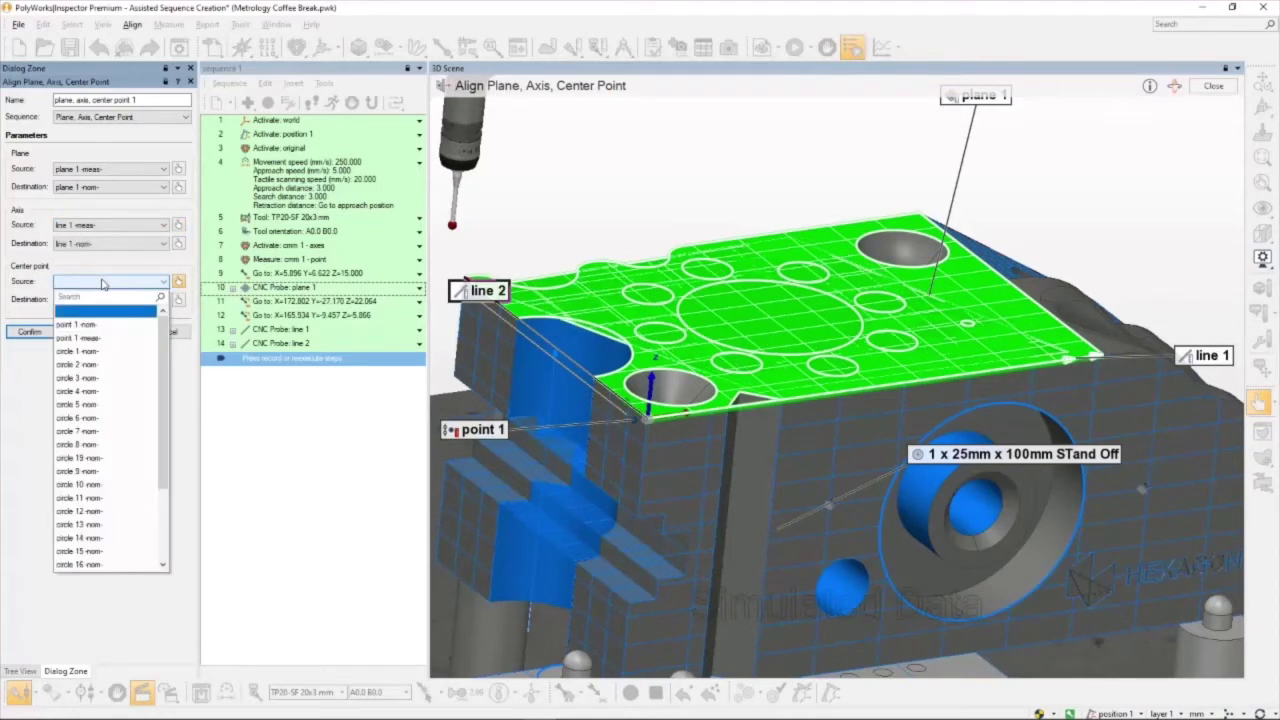
left_click(97, 340)
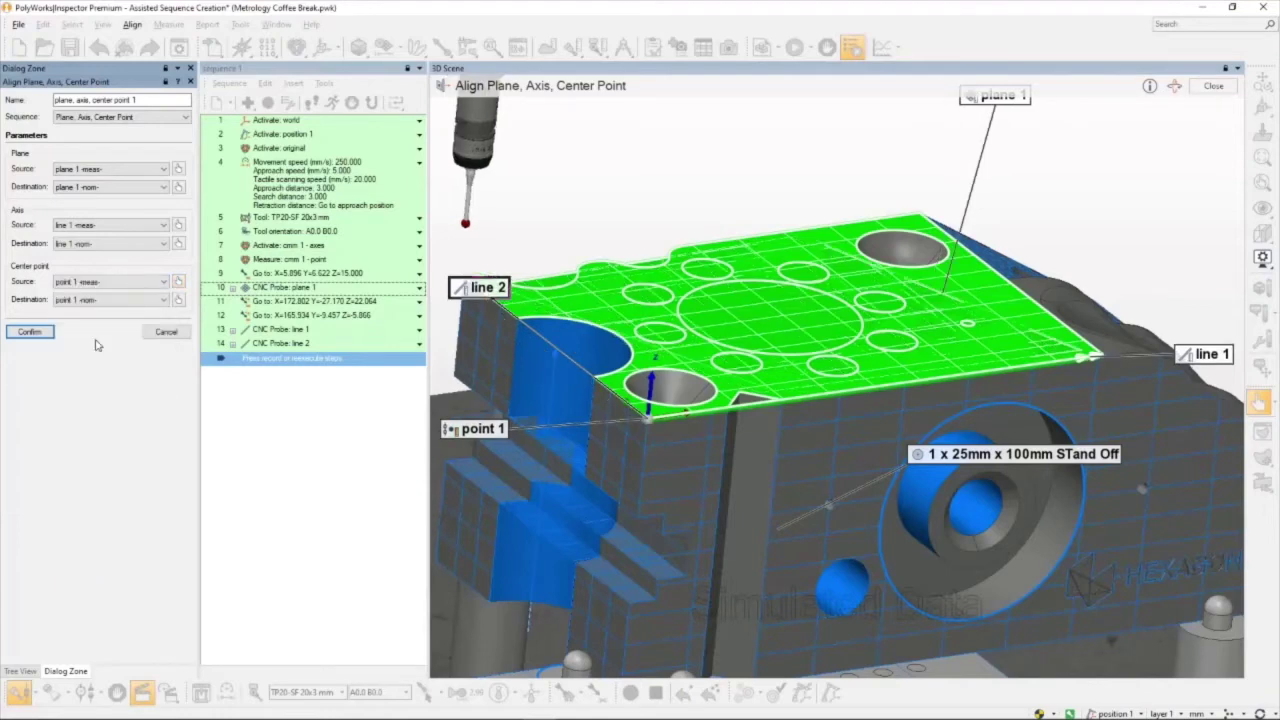
left_click(30, 332)
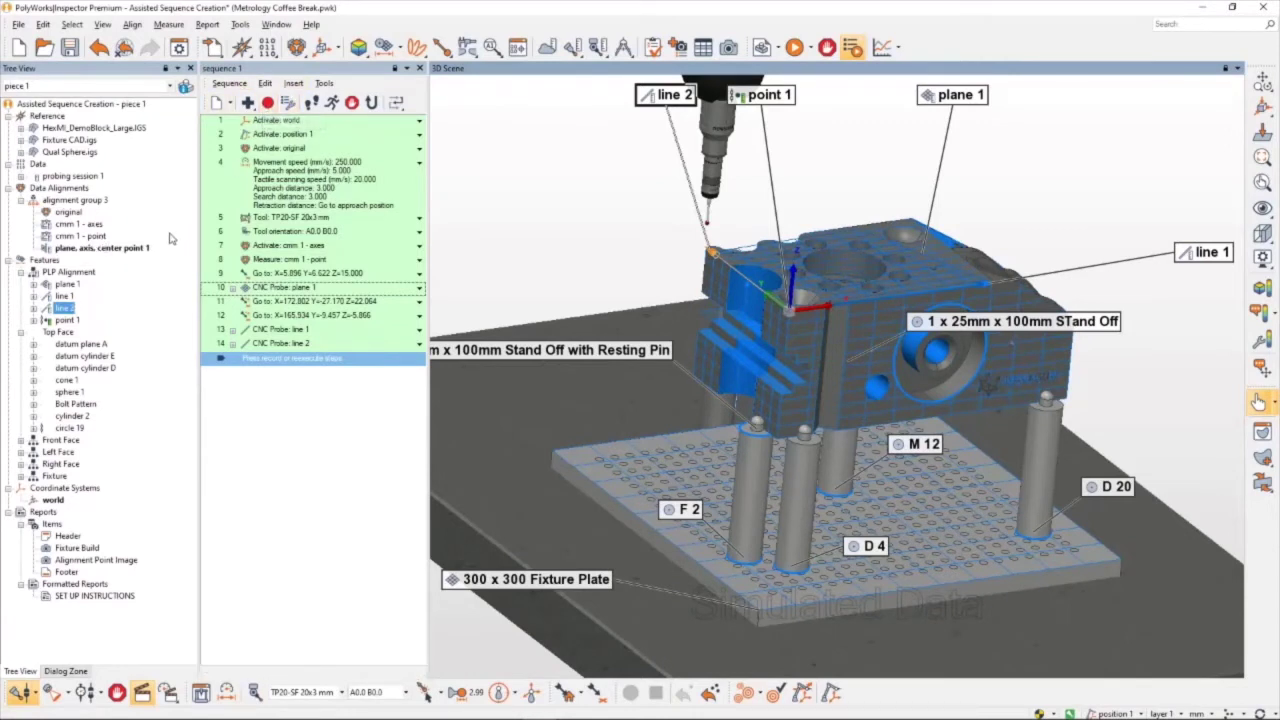
Step: Activate plane, axis, center point 1 and re-execute its activation as step 15
double_click(120, 251)
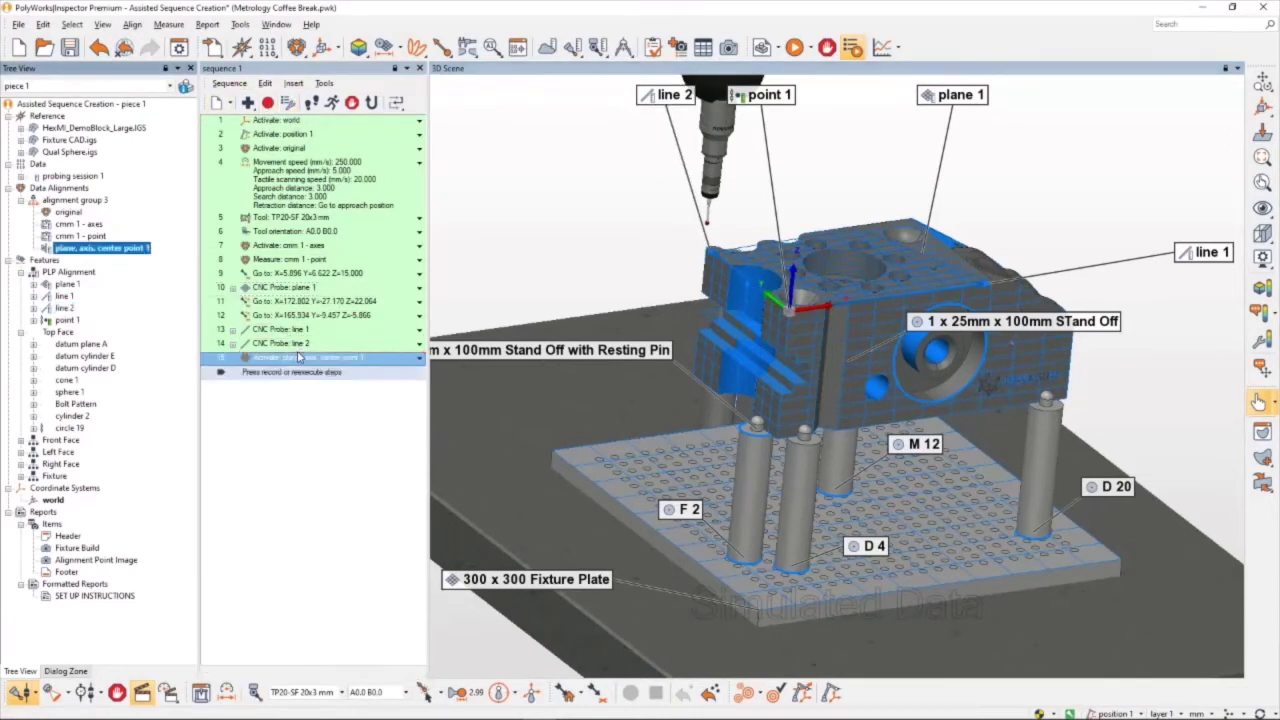
left_click_drag(293, 374, 293, 358)
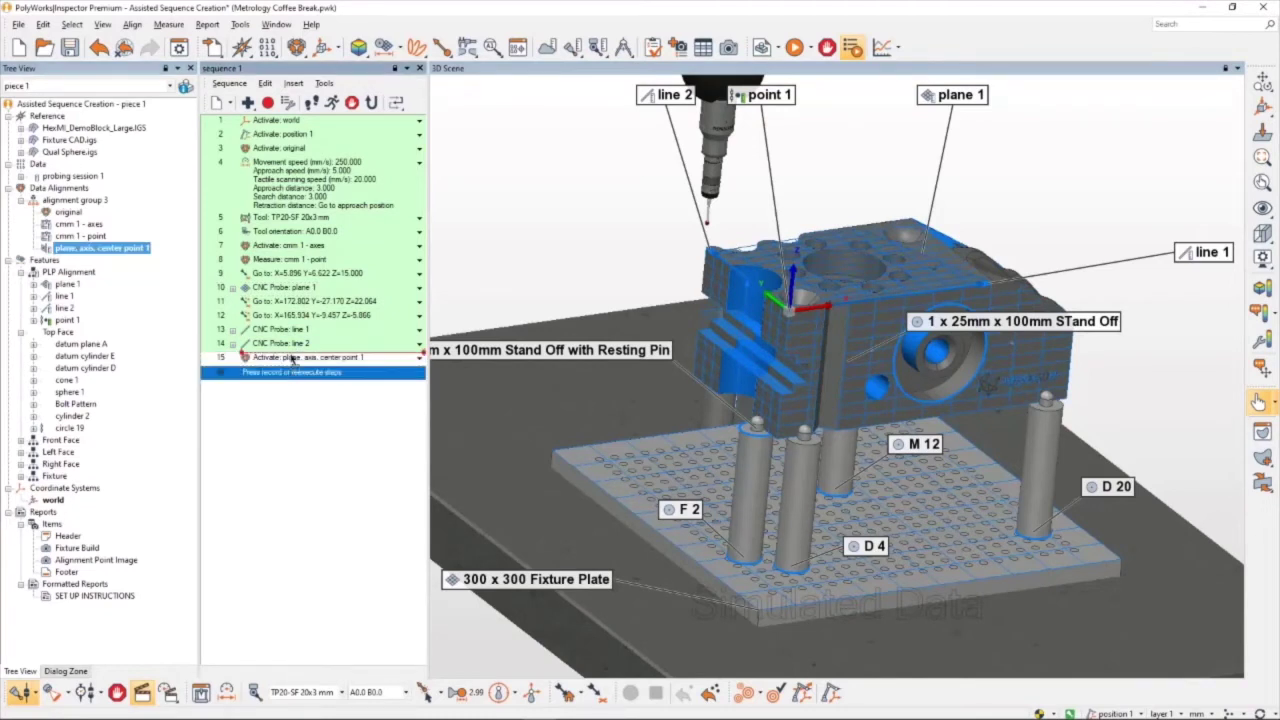
left_click(332, 104)
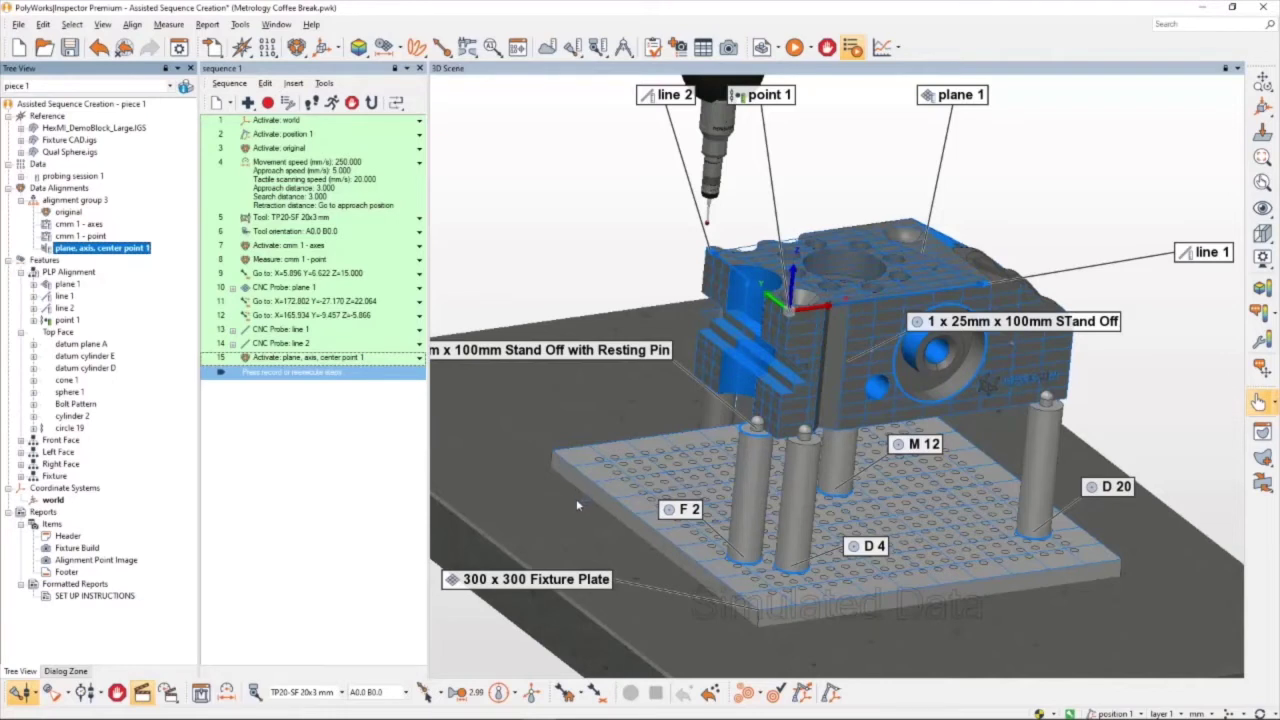
Step: Clear the scene labels, select Top Face features datum plane A through circle 19, and start interactive path editing
left_click(21, 262)
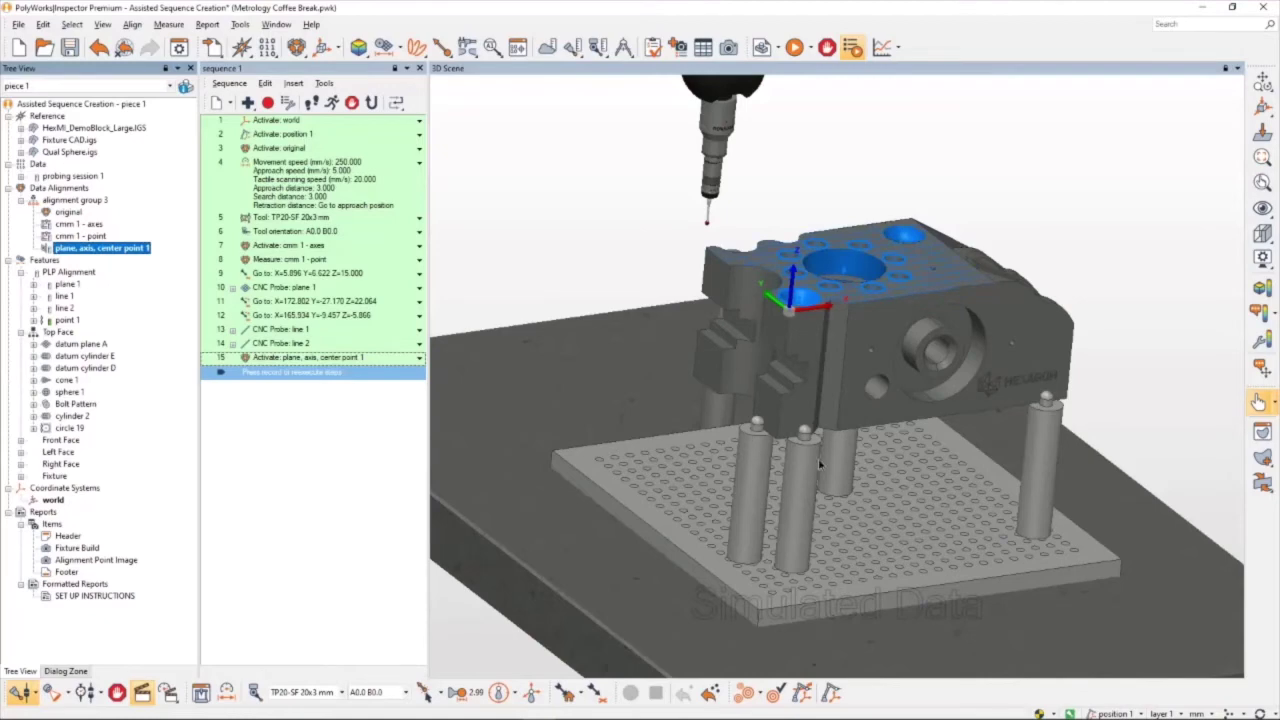
scroll(967, 296, "up", 3)
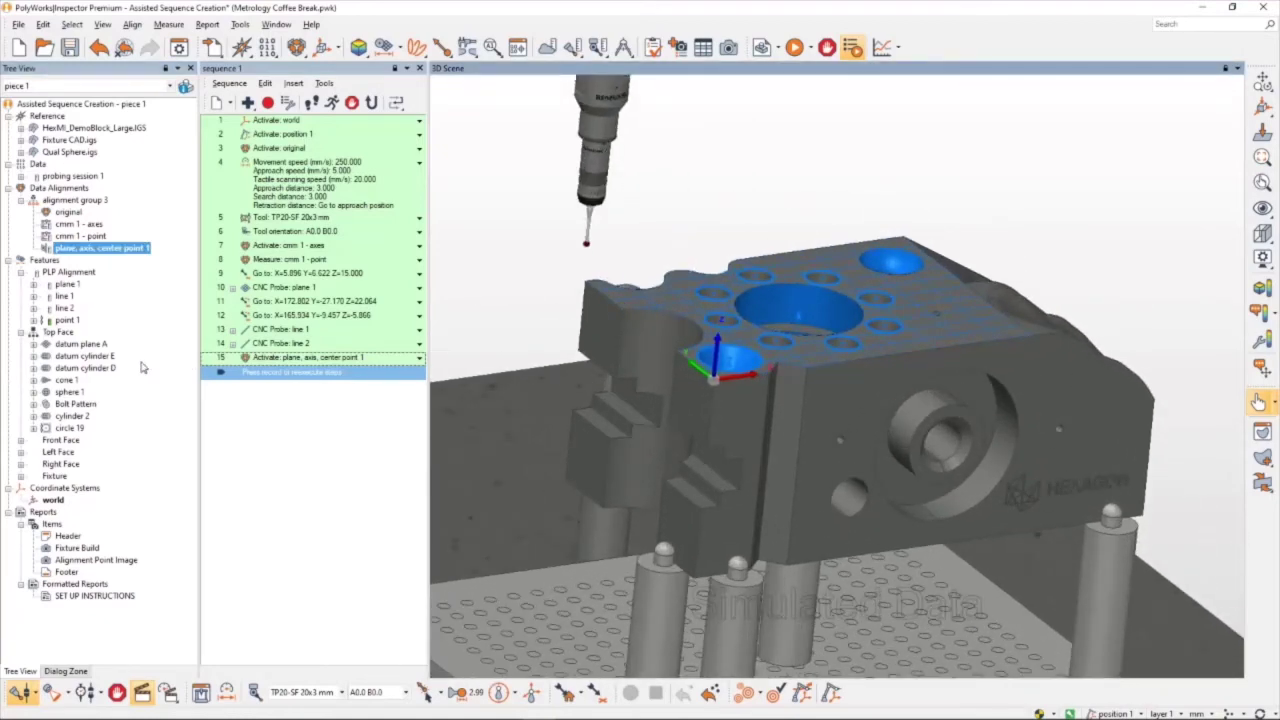
left_click(79, 345)
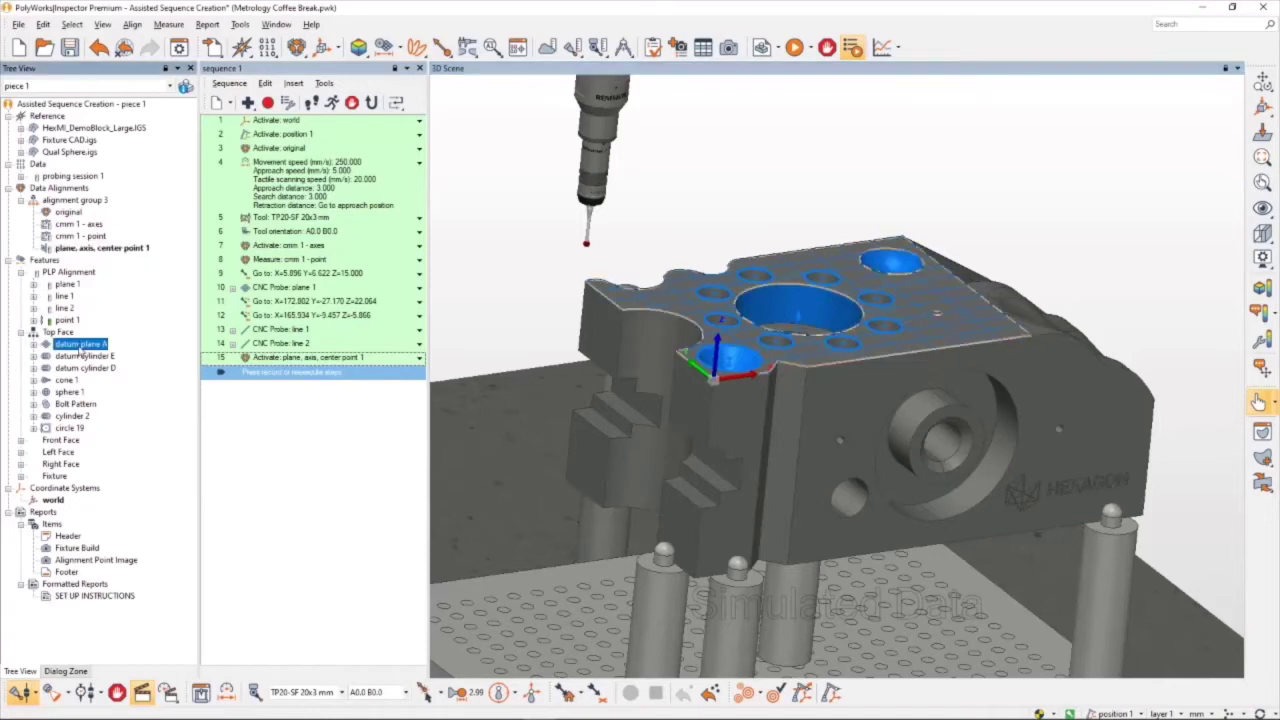
left_click(80, 430)
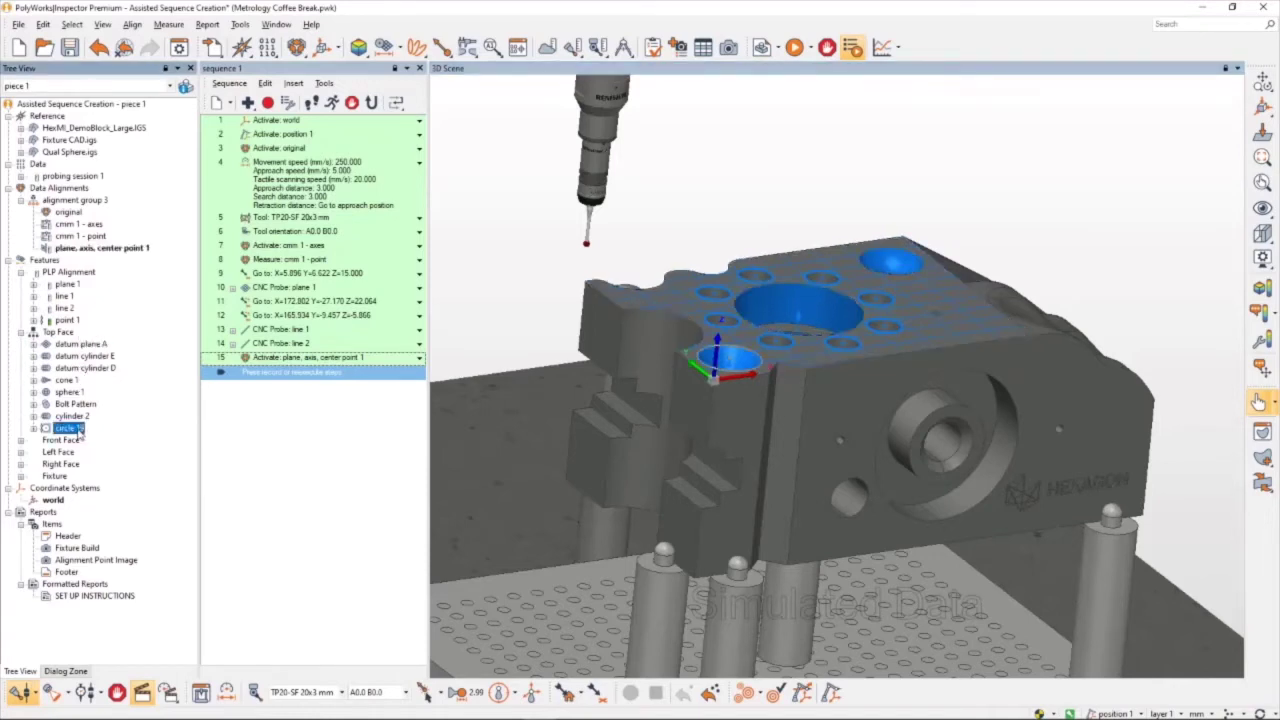
left_click(60, 332, "shift")
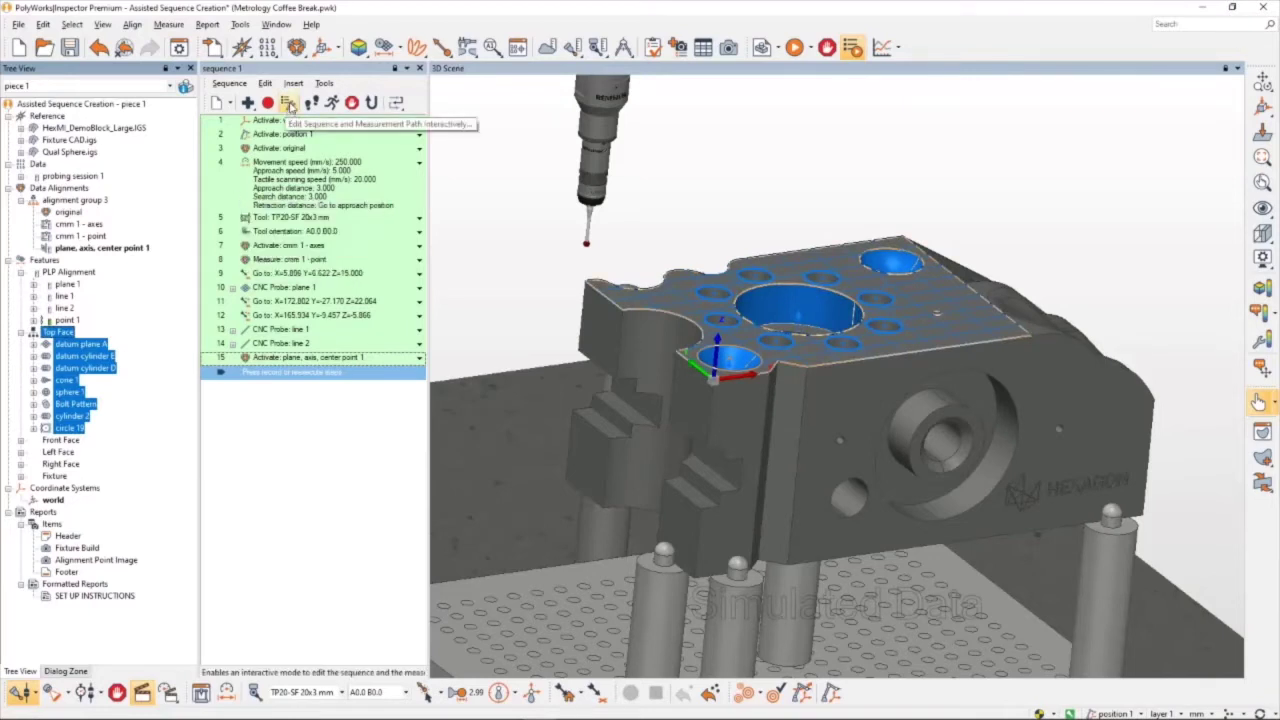
left_click(288, 103)
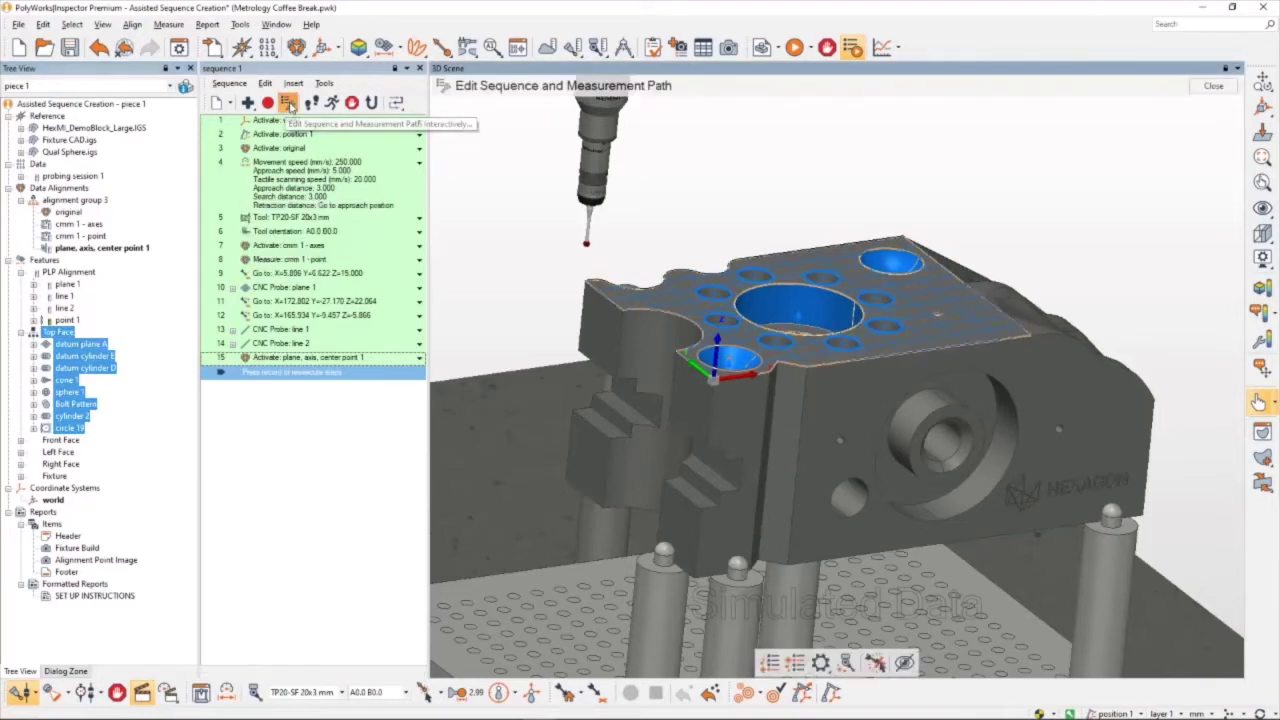
Step: Append the selected Top Face features to the sequence as steps 16–30, starting at cone 1
left_click(769, 664)
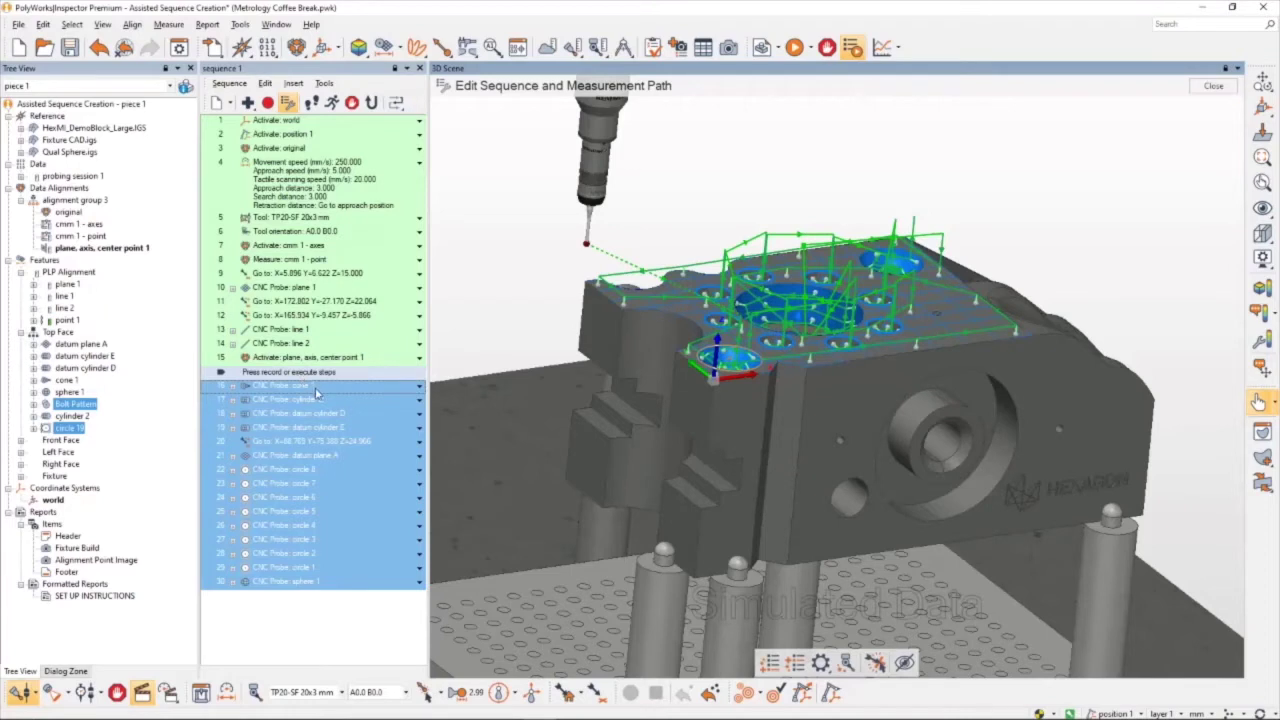
left_click(316, 388)
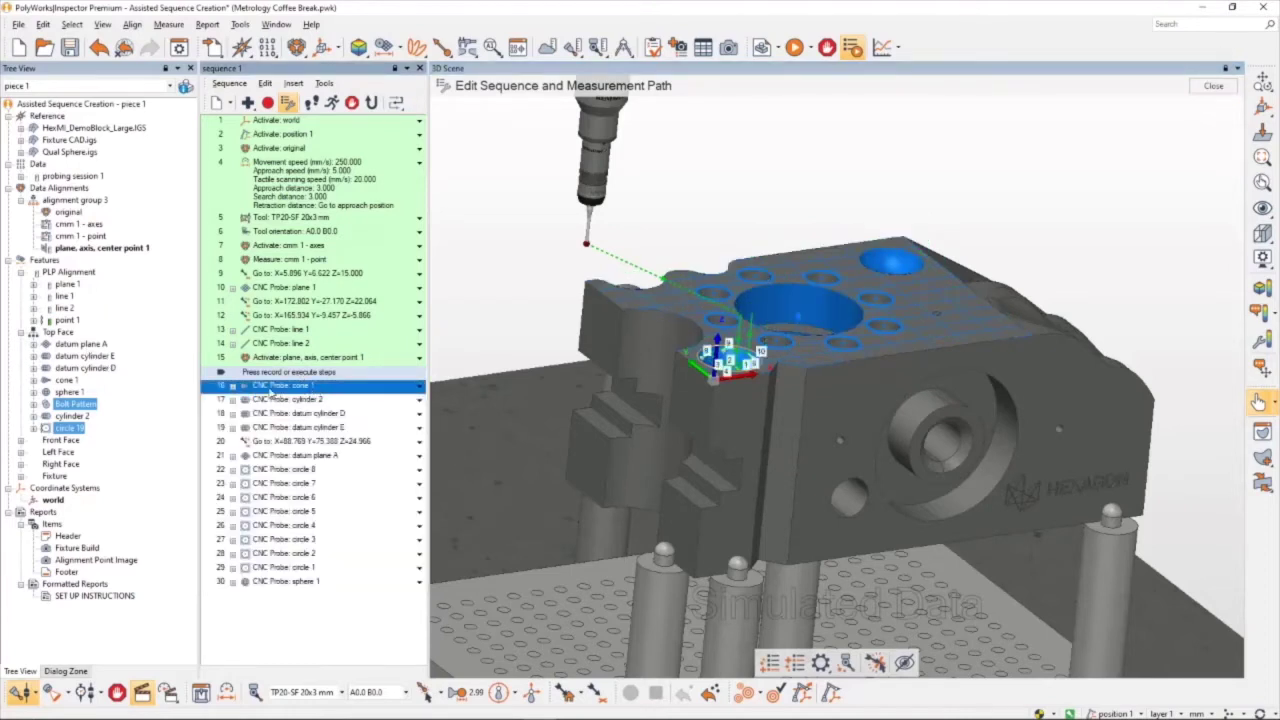
left_click(98, 345)
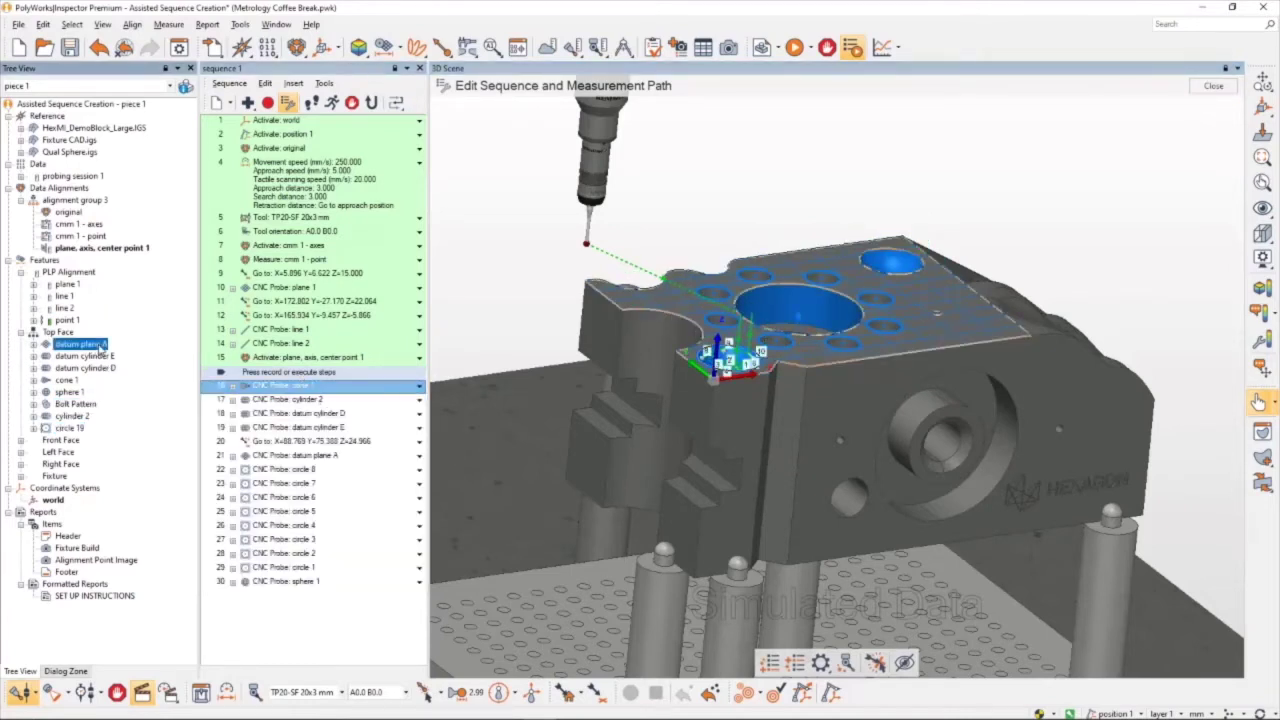
left_click(105, 356)
left_click(106, 369)
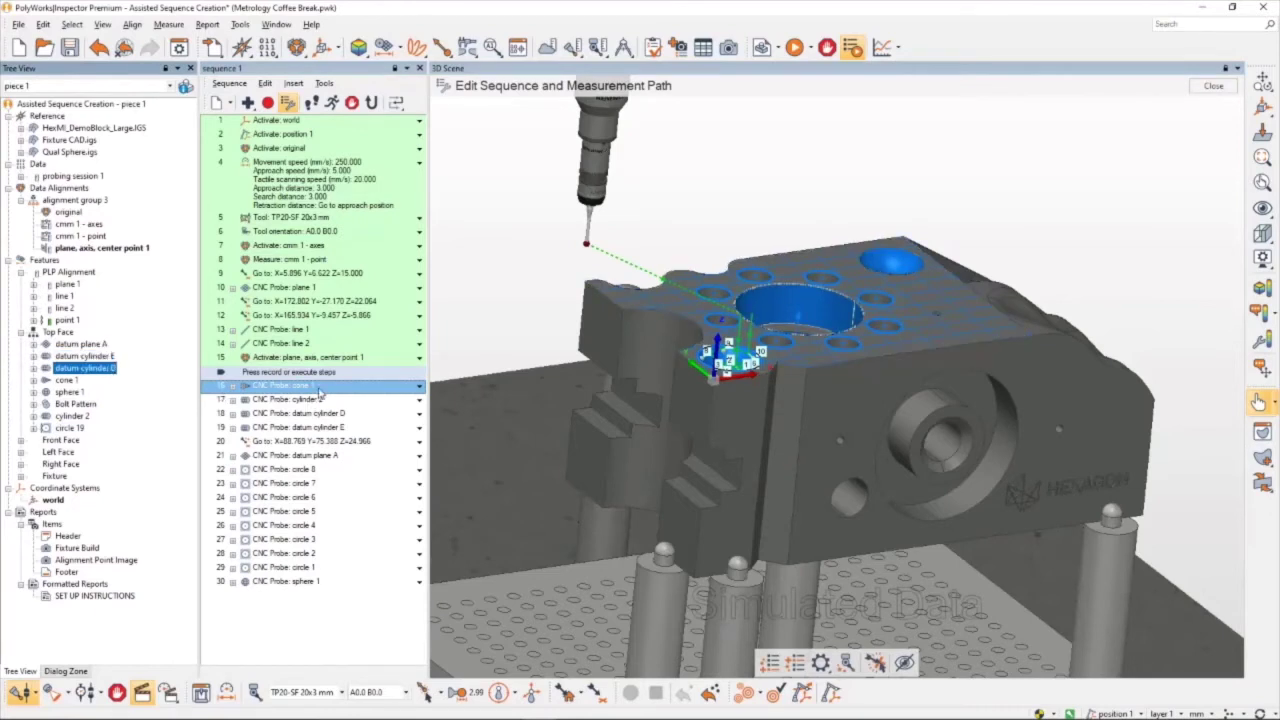
Step: Step through rows 16–30 and display their combined probing path from cone 1 to sphere 1
left_click(322, 400)
left_click(328, 413)
left_click(337, 429)
left_click(338, 441)
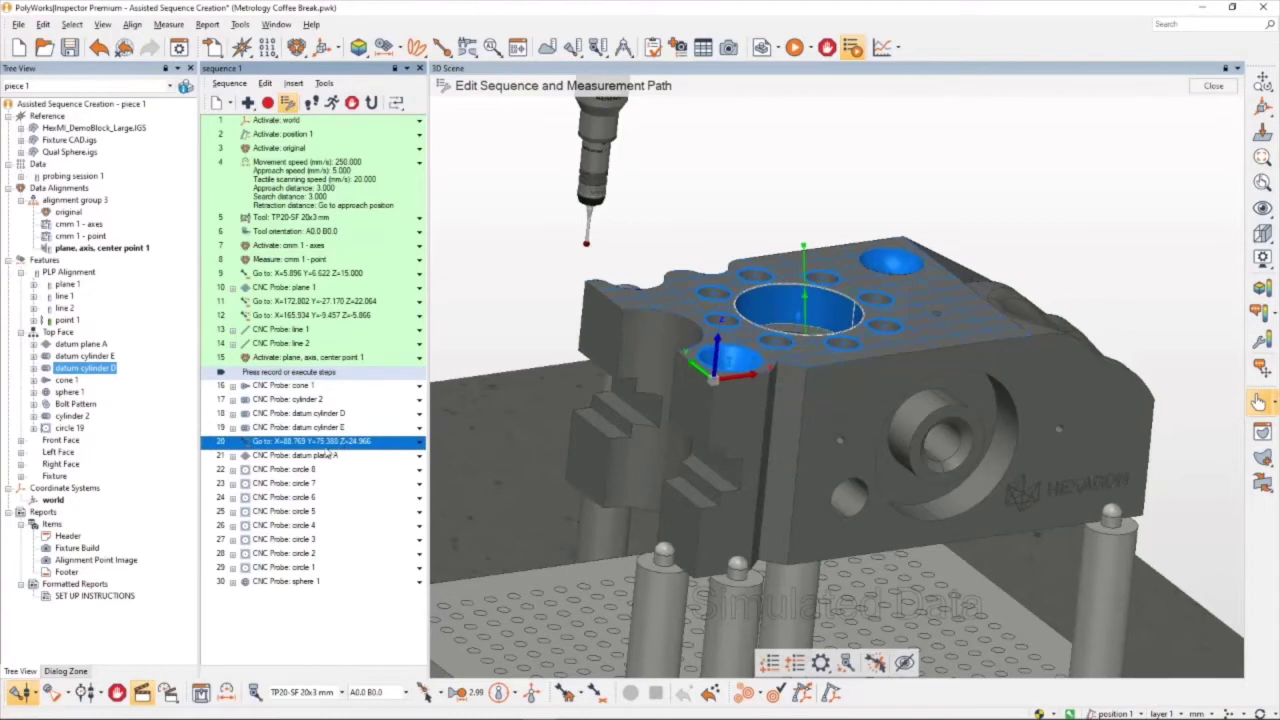
left_click(324, 456)
left_click(318, 469)
left_click(316, 484)
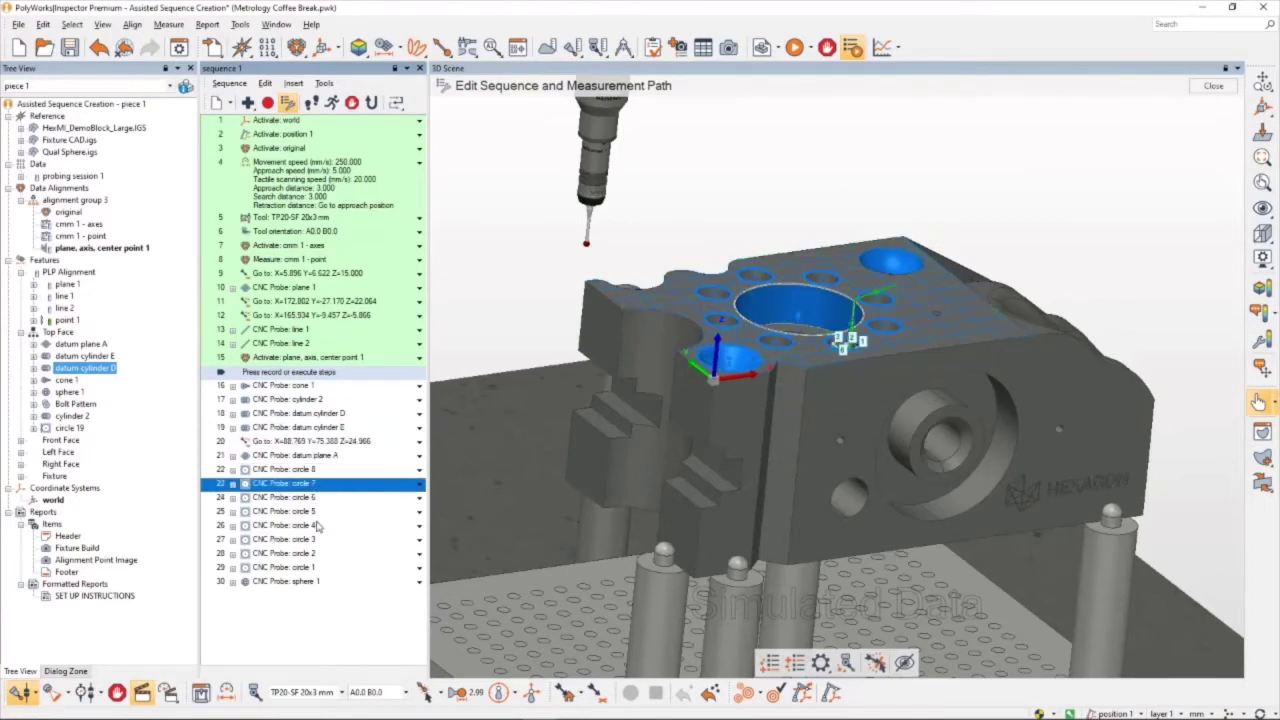
left_click(297, 585)
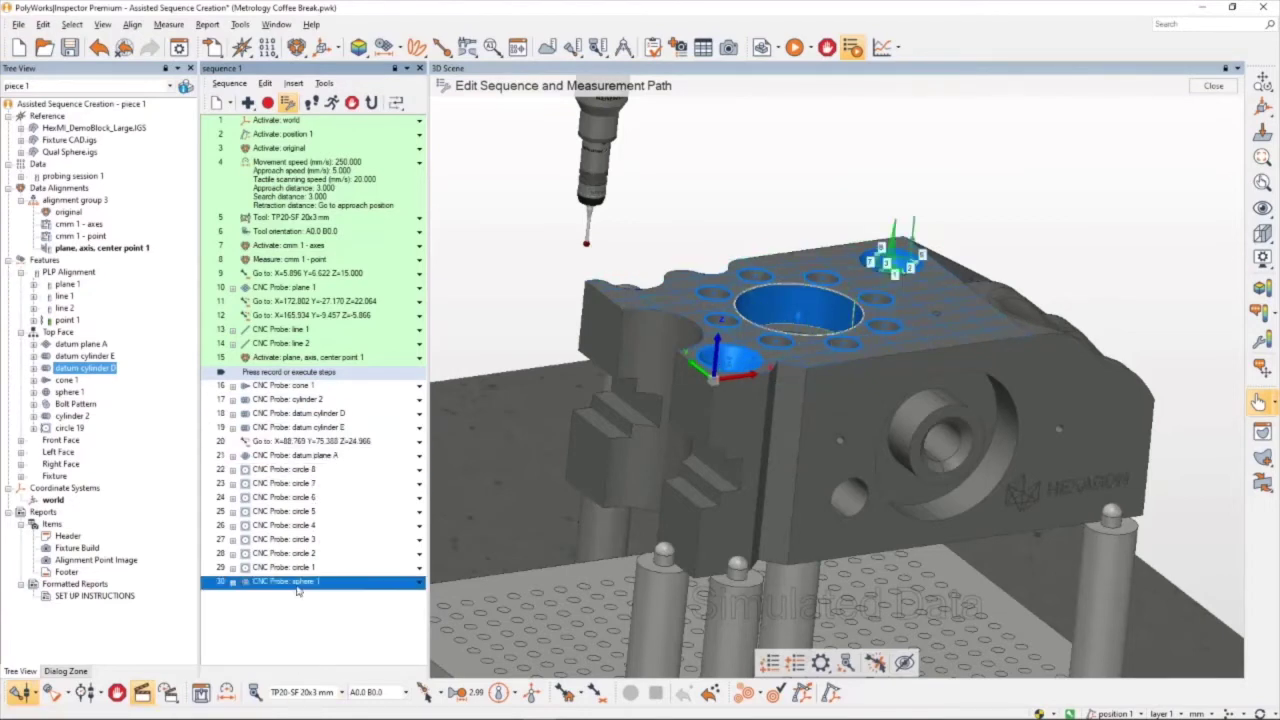
left_click(296, 385, "shift")
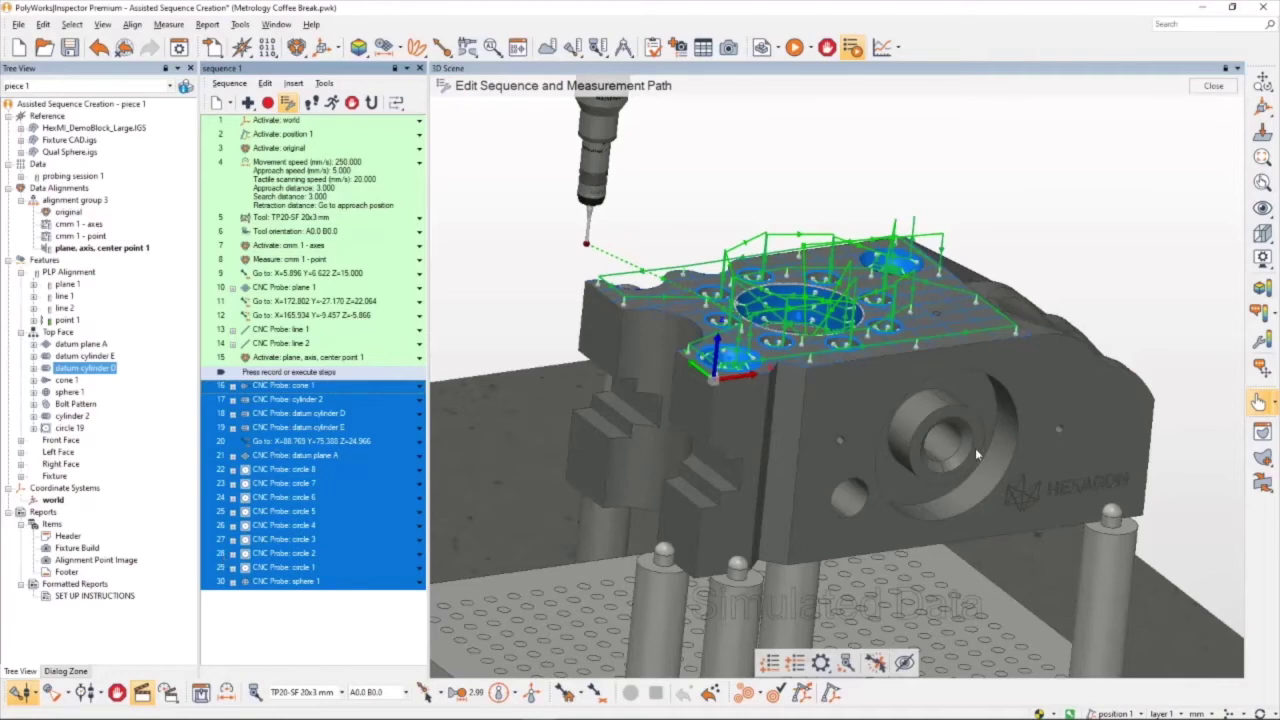
scroll(990, 352, "up", 3)
scroll(1008, 391, "up", 4)
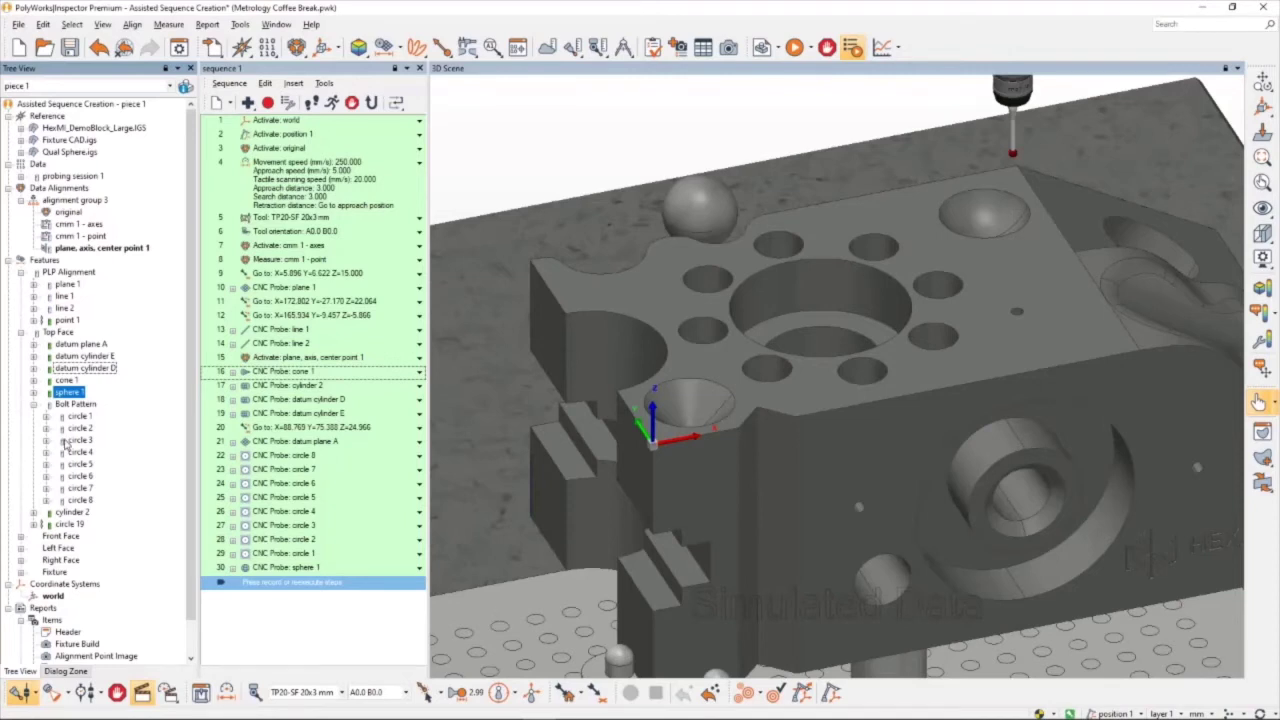
Step: Collapse Top Face, expand Front Face, and open the 2 Sided Cylinder's properties
left_click(21, 333)
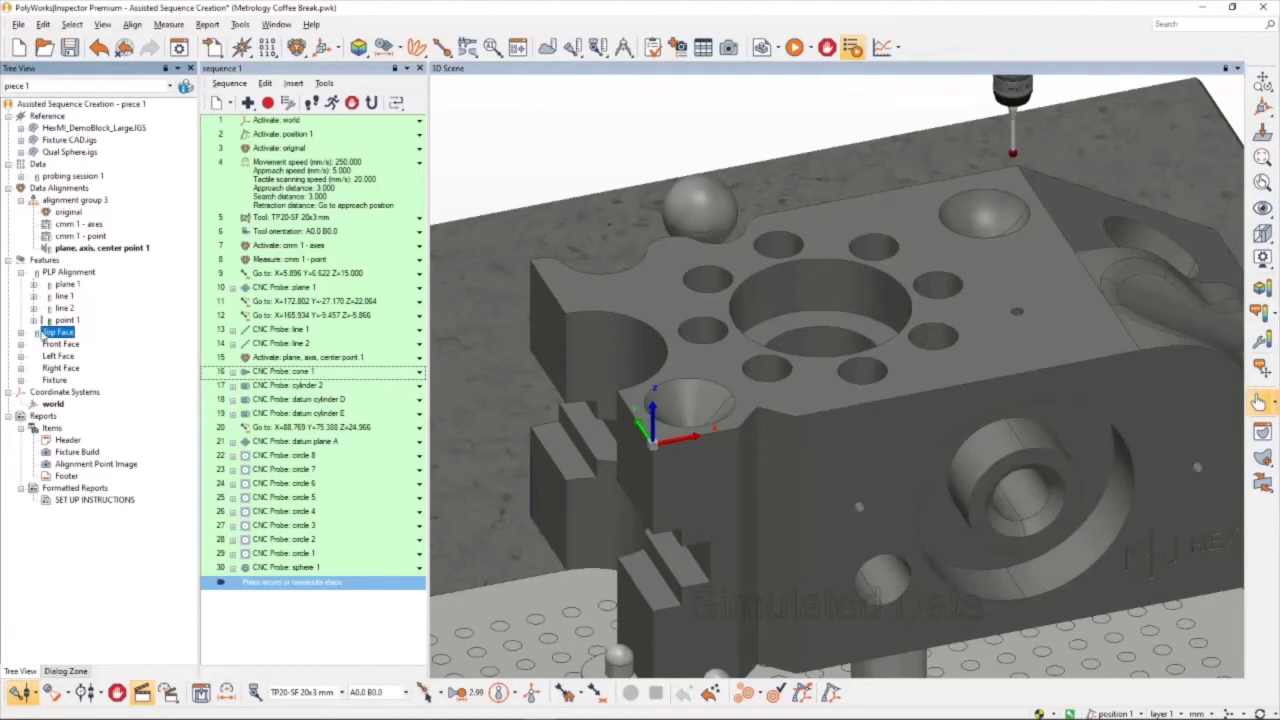
left_click(21, 345)
left_click(83, 356)
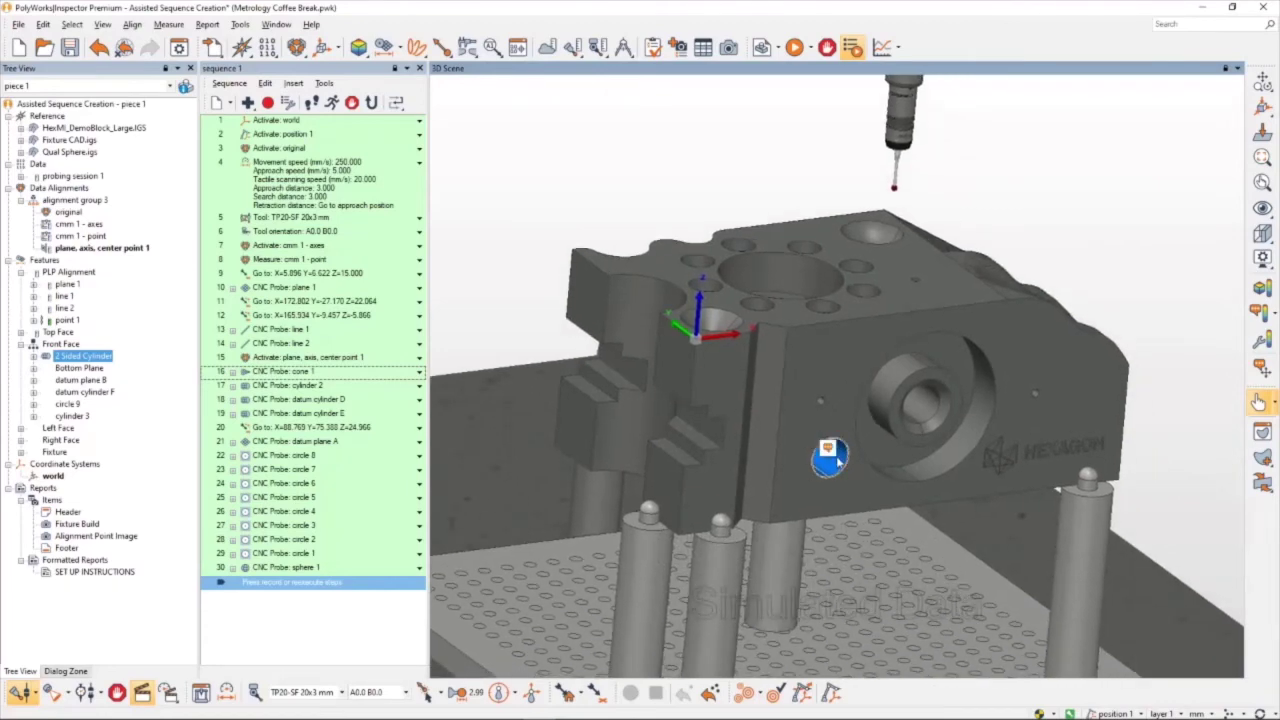
left_click_drag(820, 446, 870, 407)
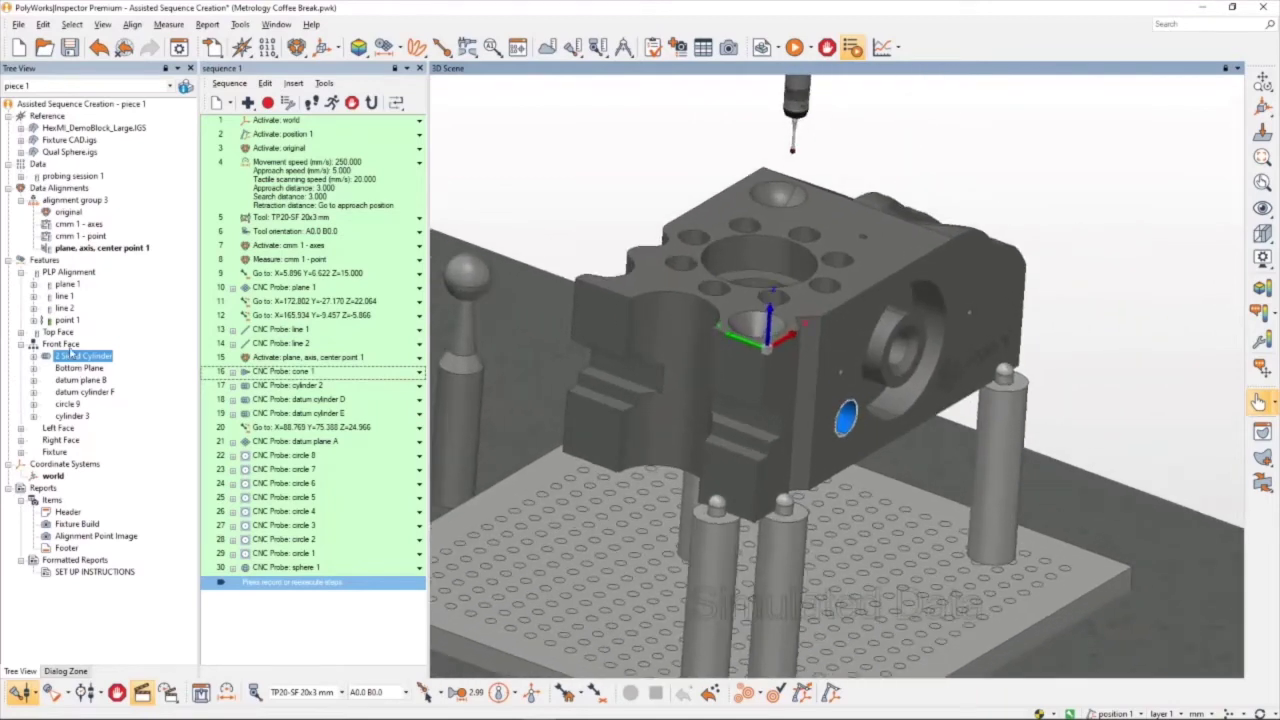
left_click(72, 355)
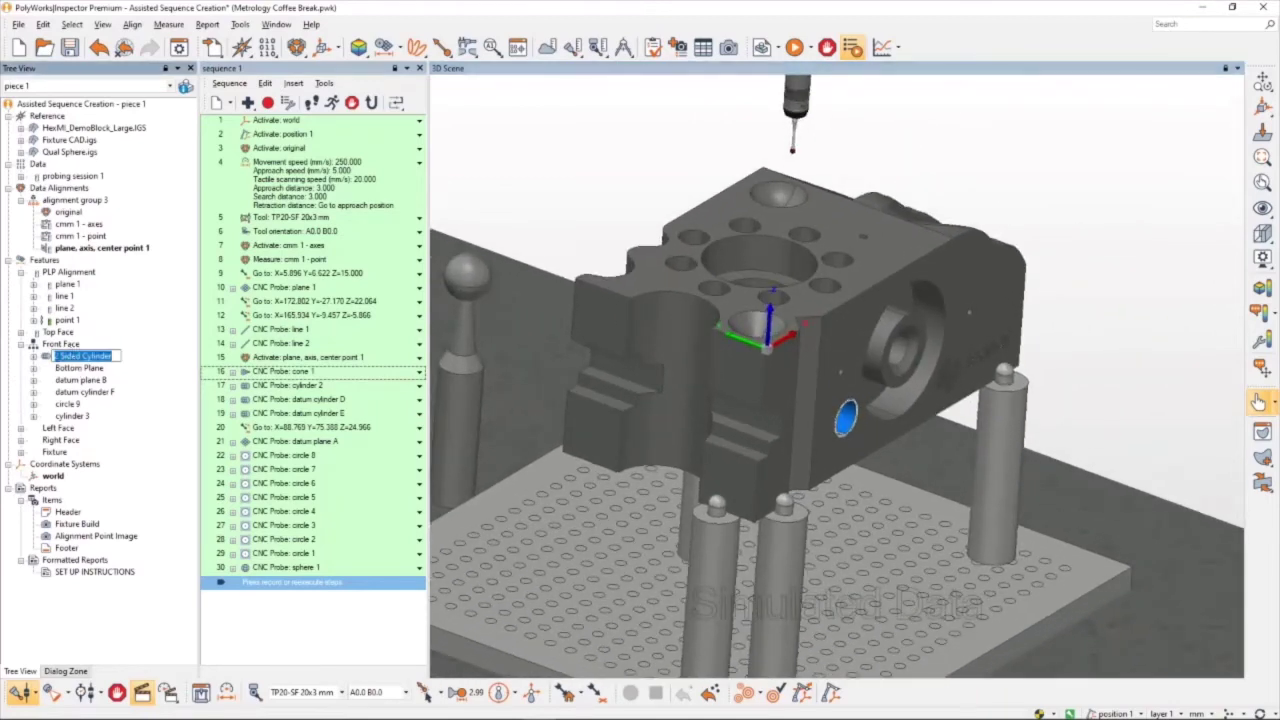
key("Return")
key("Return")
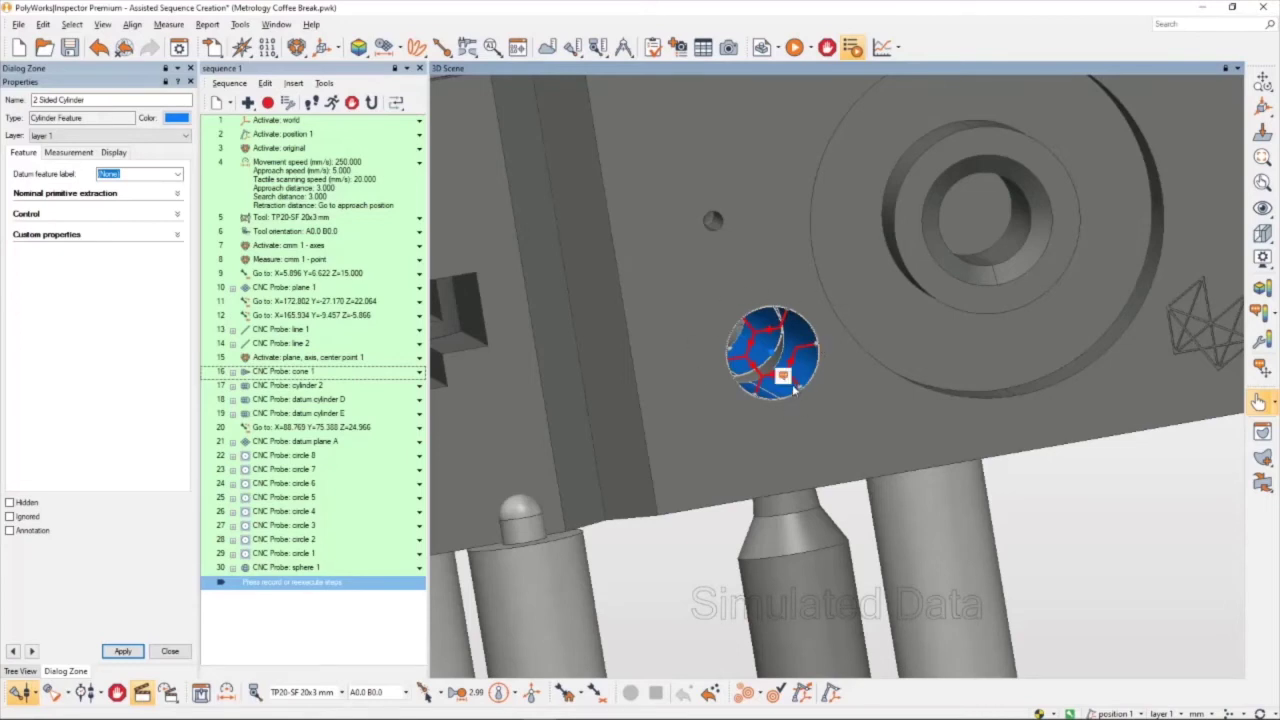
Step: Apply the 2 Sided Cylinder property settings and close the dialog
left_click(122, 651)
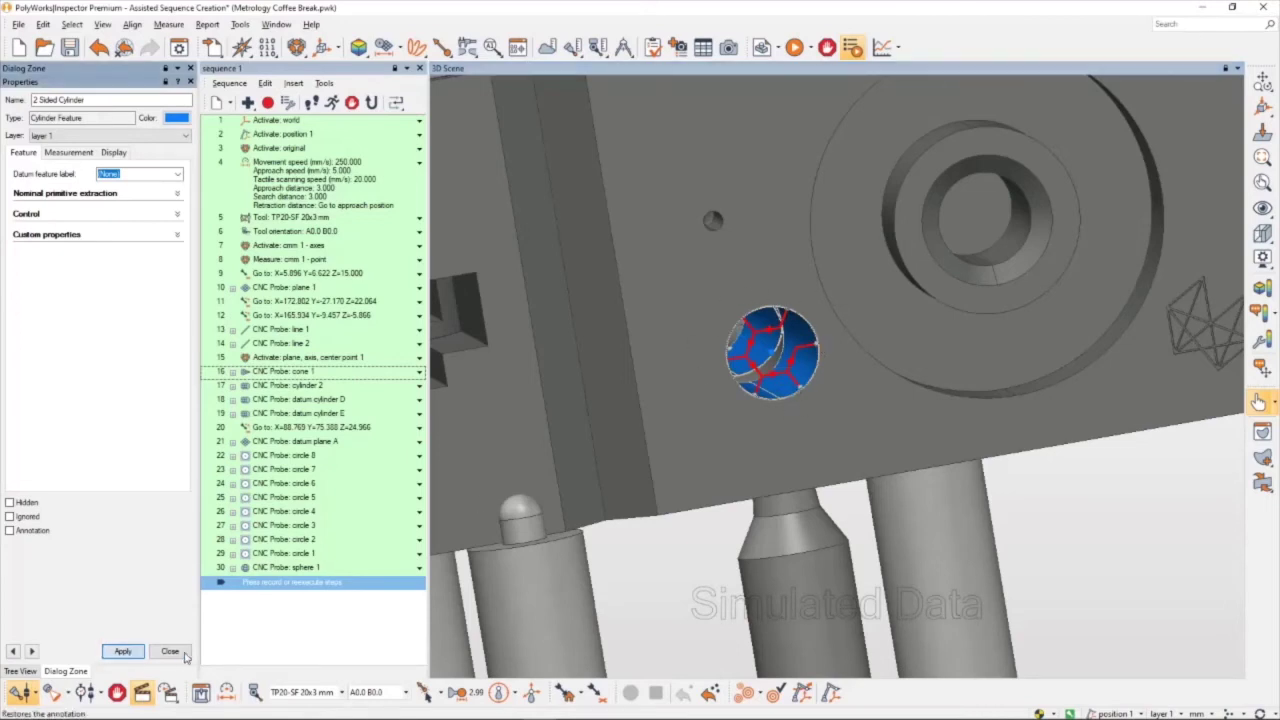
left_click(187, 652)
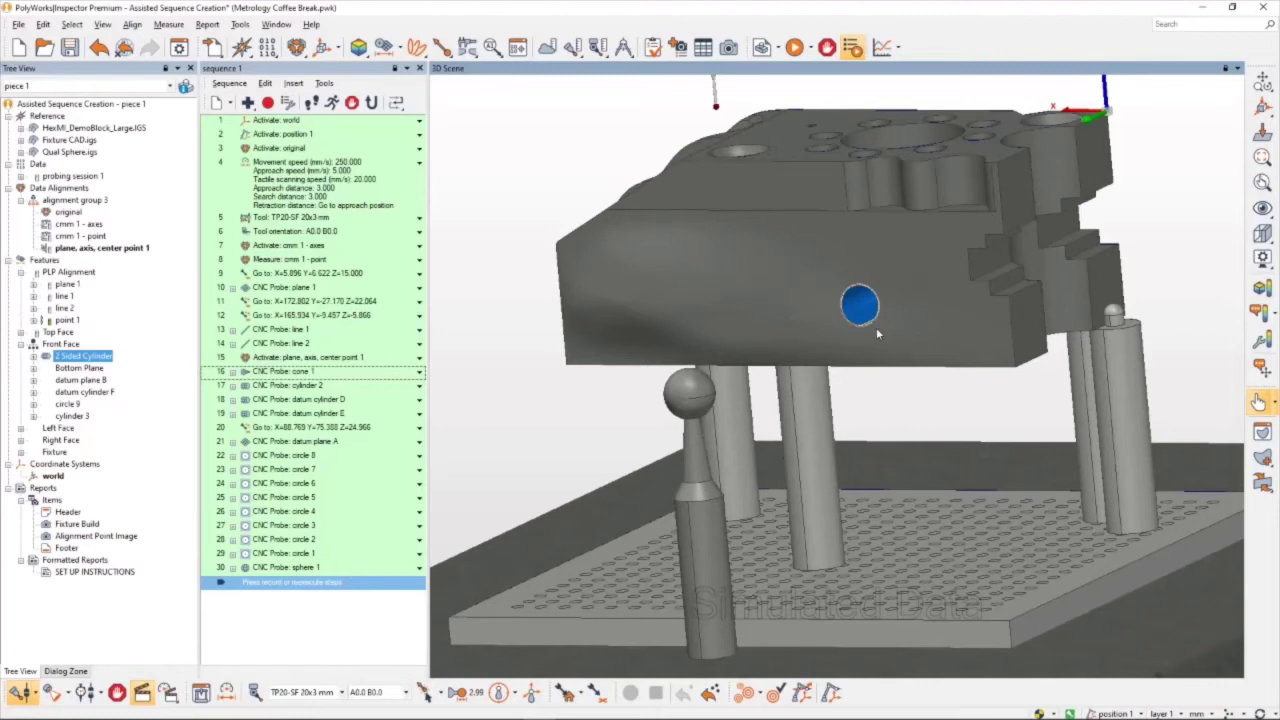
Step: Append the 2 Sided Cylinder's probing steps to the sequence end, then select new step 31
left_click(78, 360)
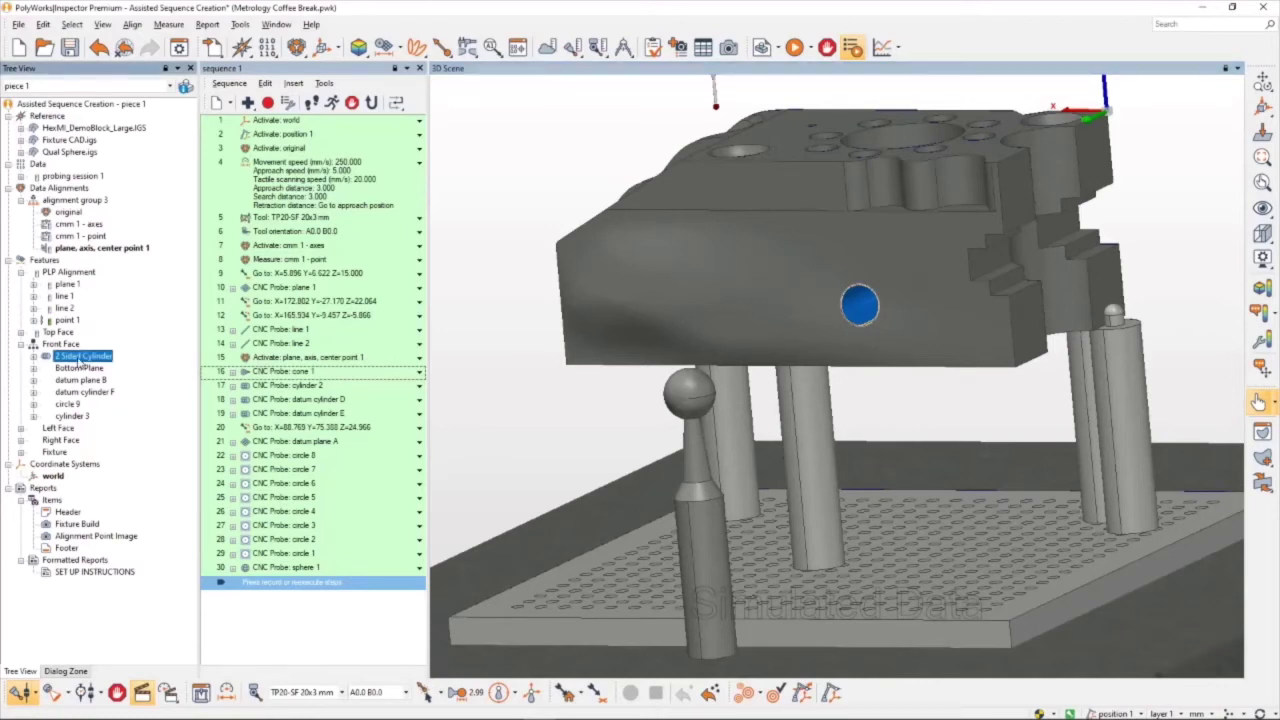
left_click(288, 104)
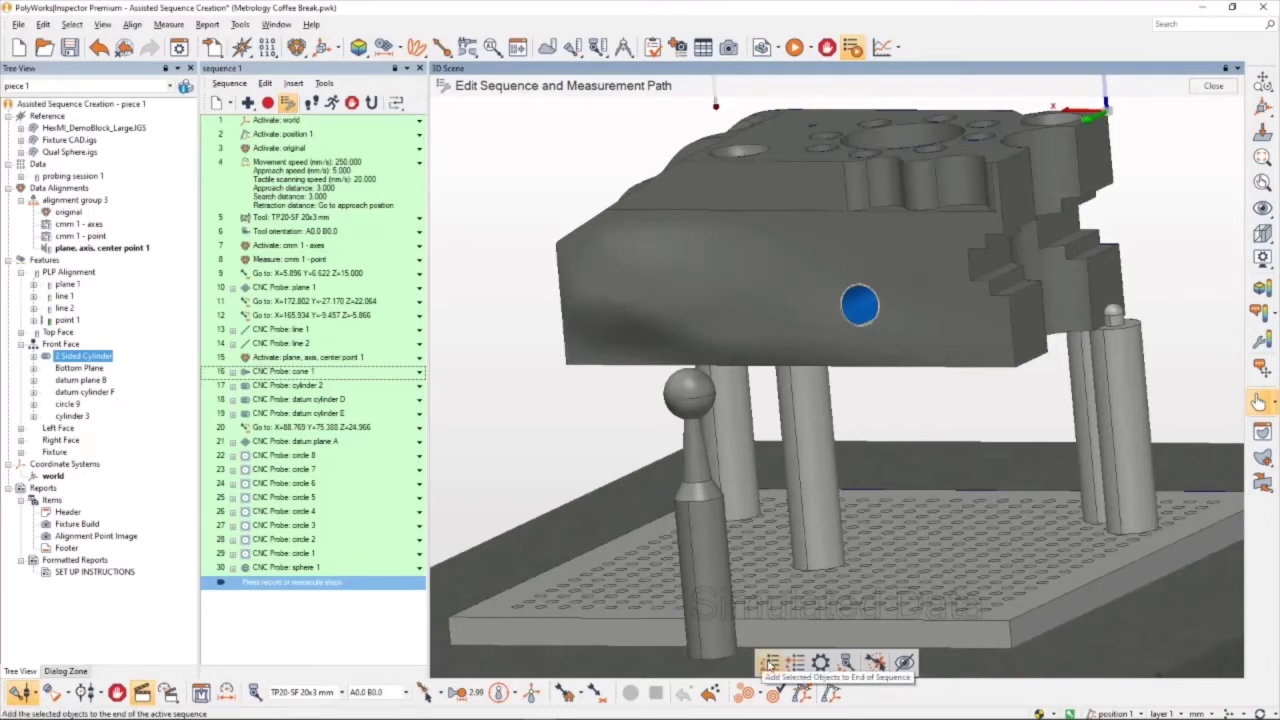
left_click(770, 663)
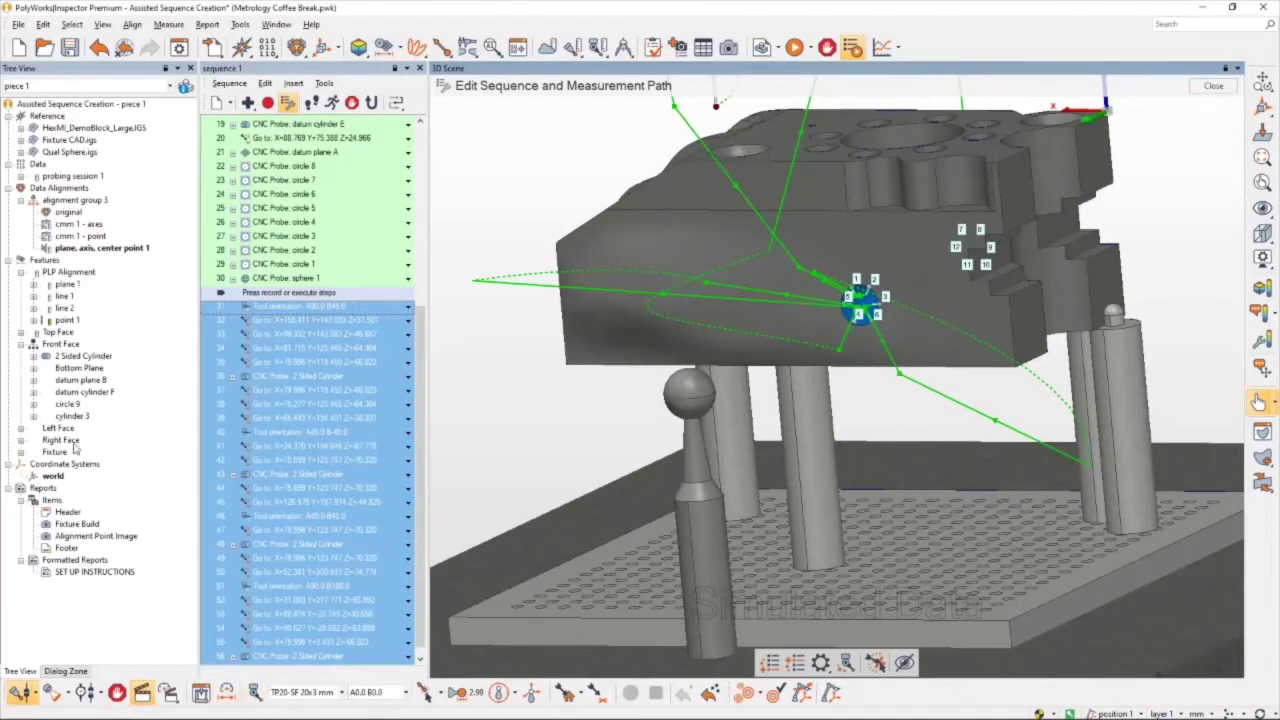
left_click(81, 358)
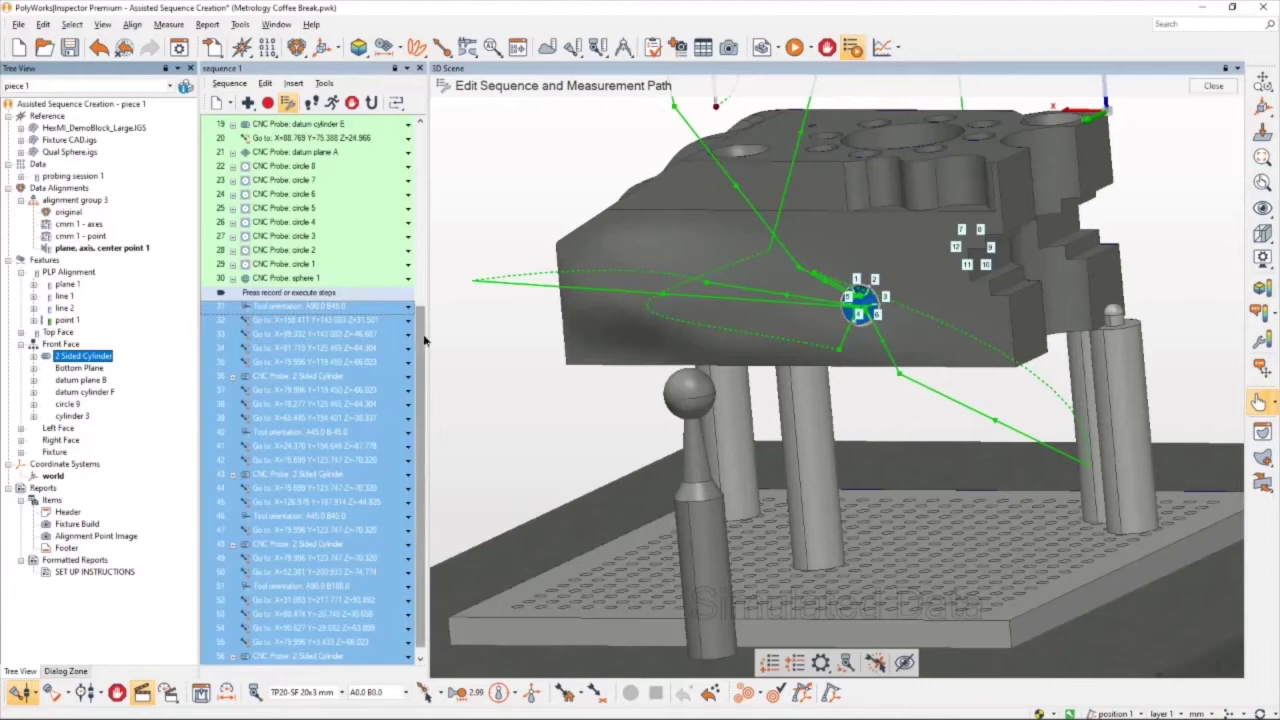
scroll(424, 352, "down", 1)
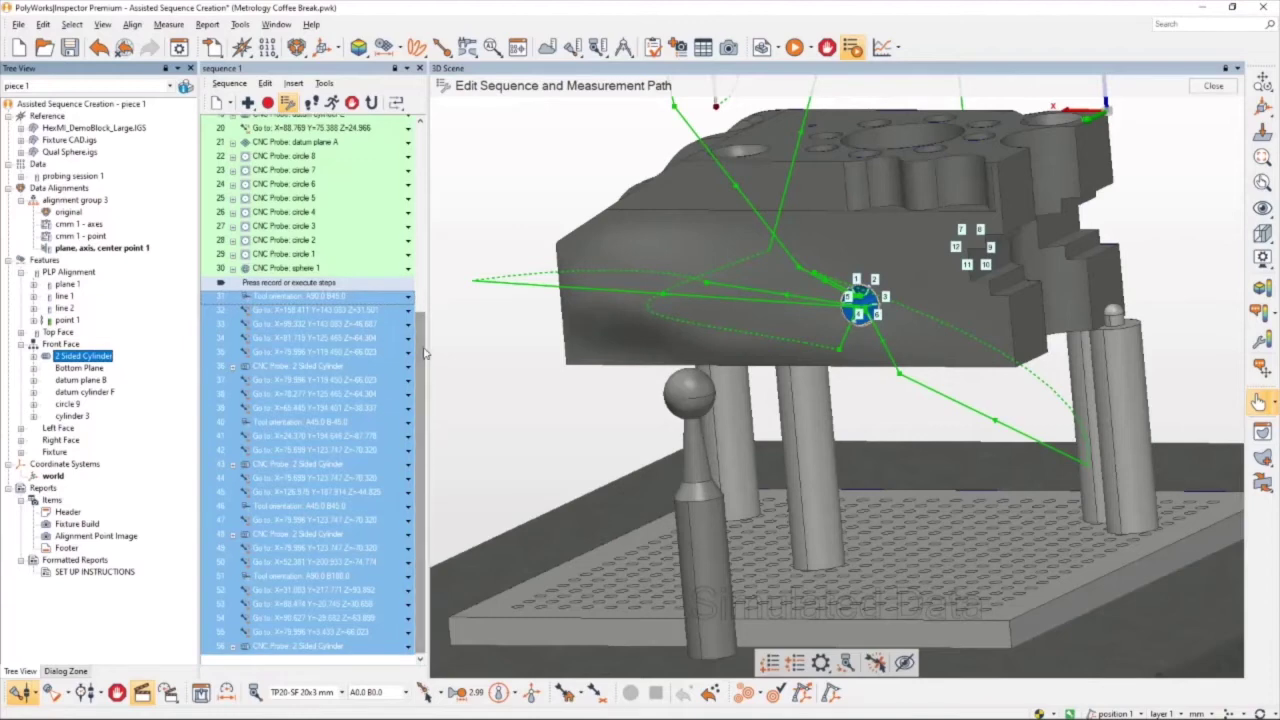
left_click(341, 300)
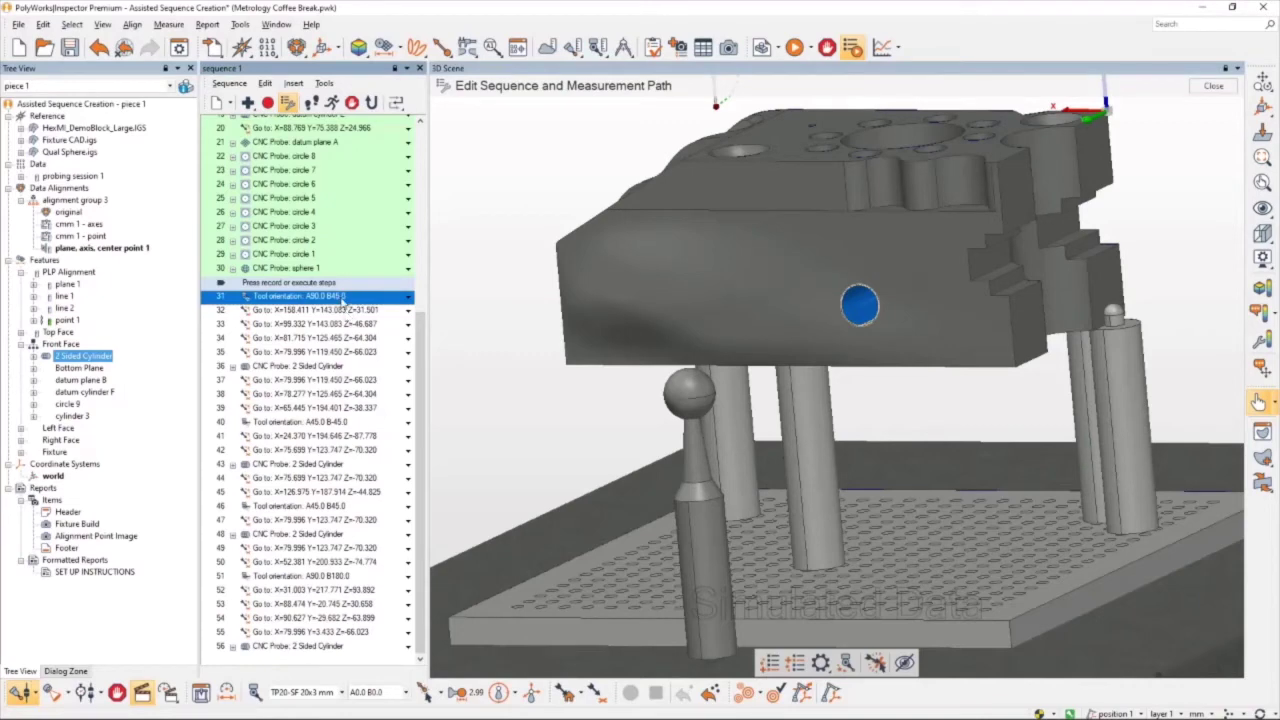
left_click(320, 648, "shift")
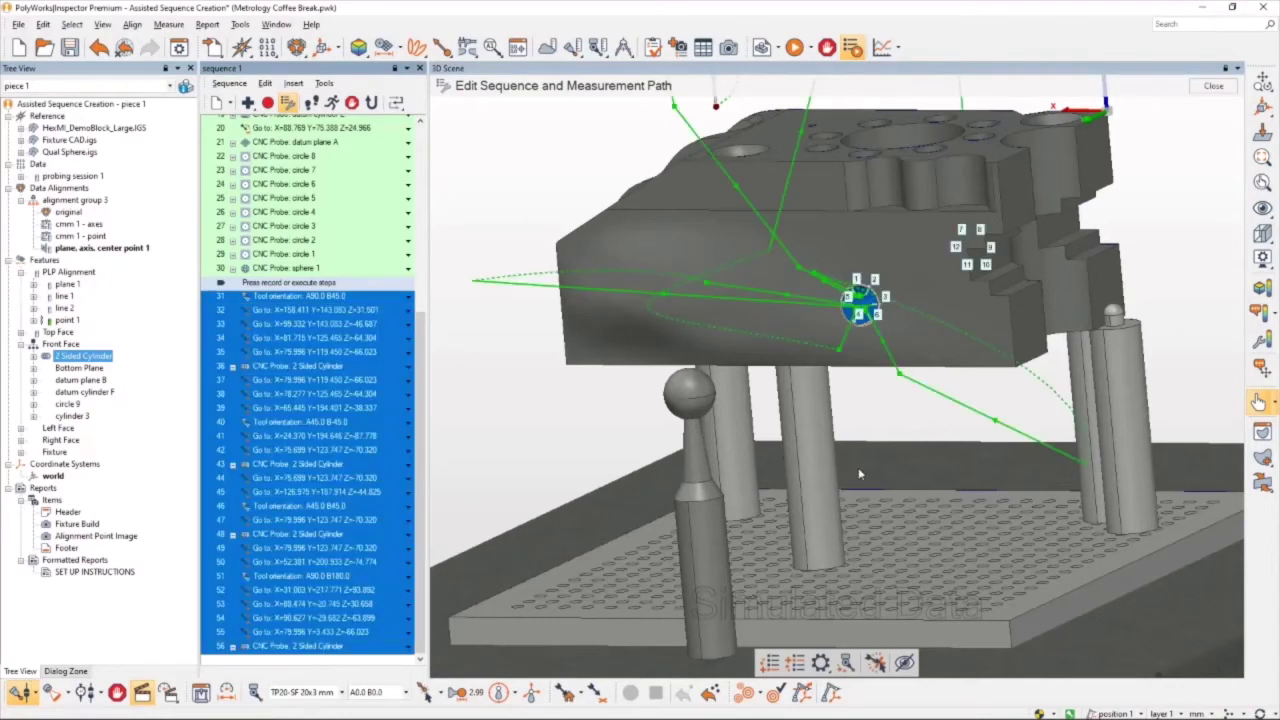
left_click_drag(858, 467, 940, 372)
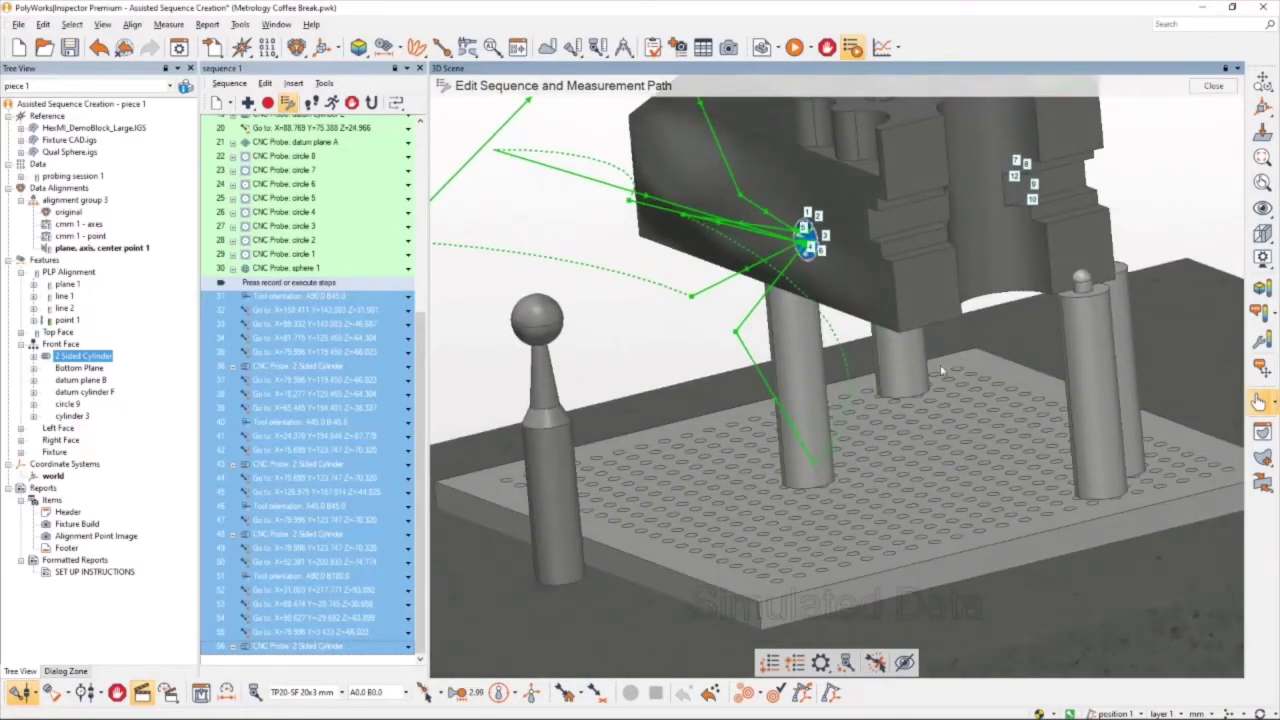
left_click(365, 646)
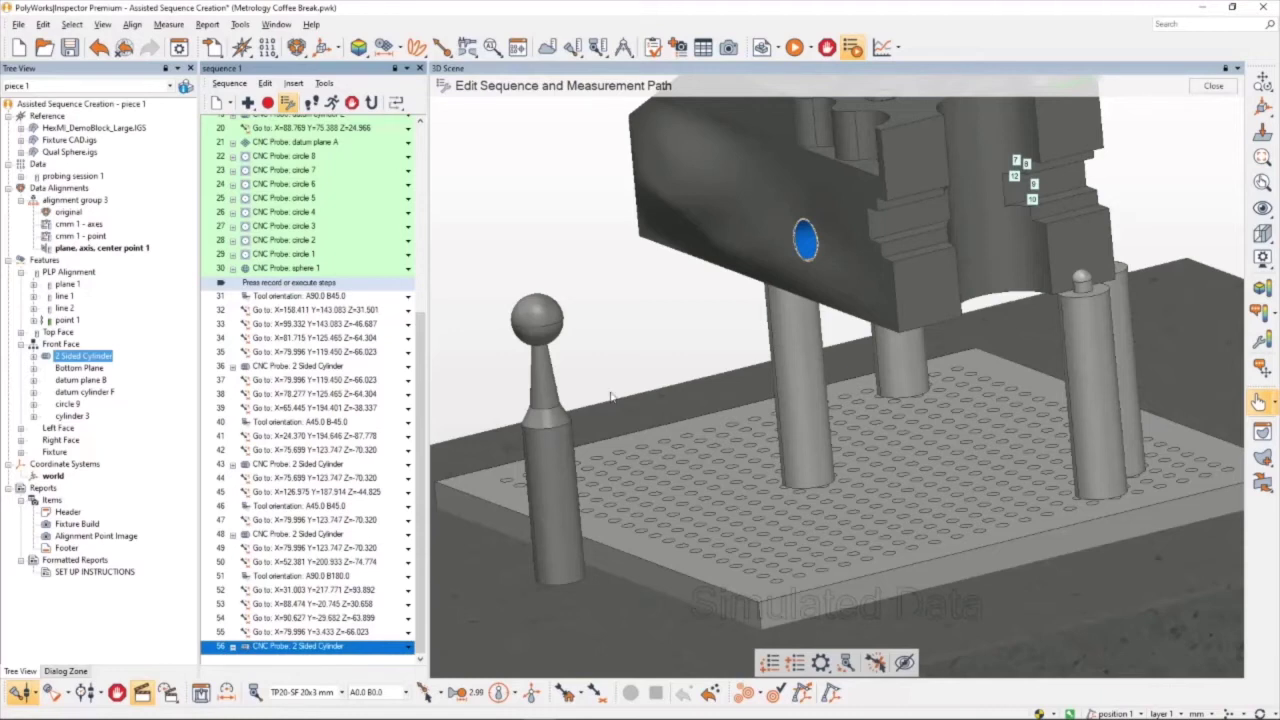
Step: Uncheck Table in the 3D scene display options to hide the CMM table
left_click(70, 369)
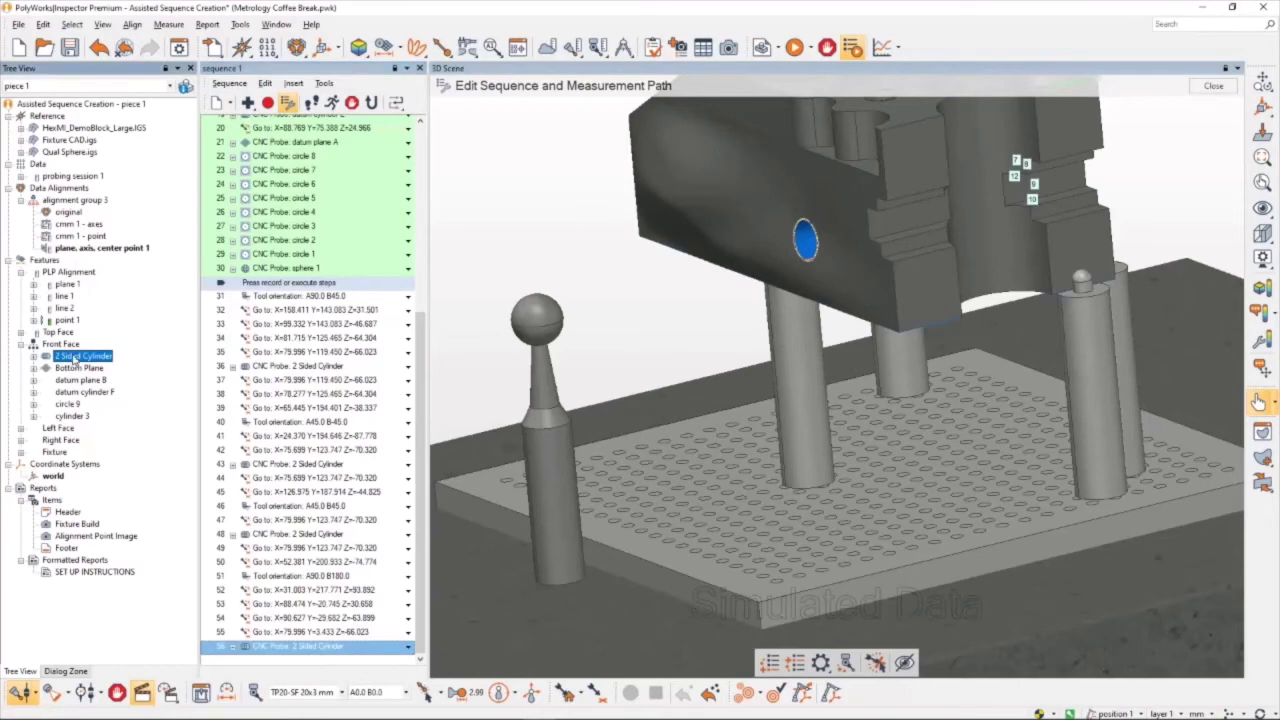
scroll(824, 456, "down", 5)
left_click_drag(824, 456, 818, 398)
scroll(816, 391, "up", 4)
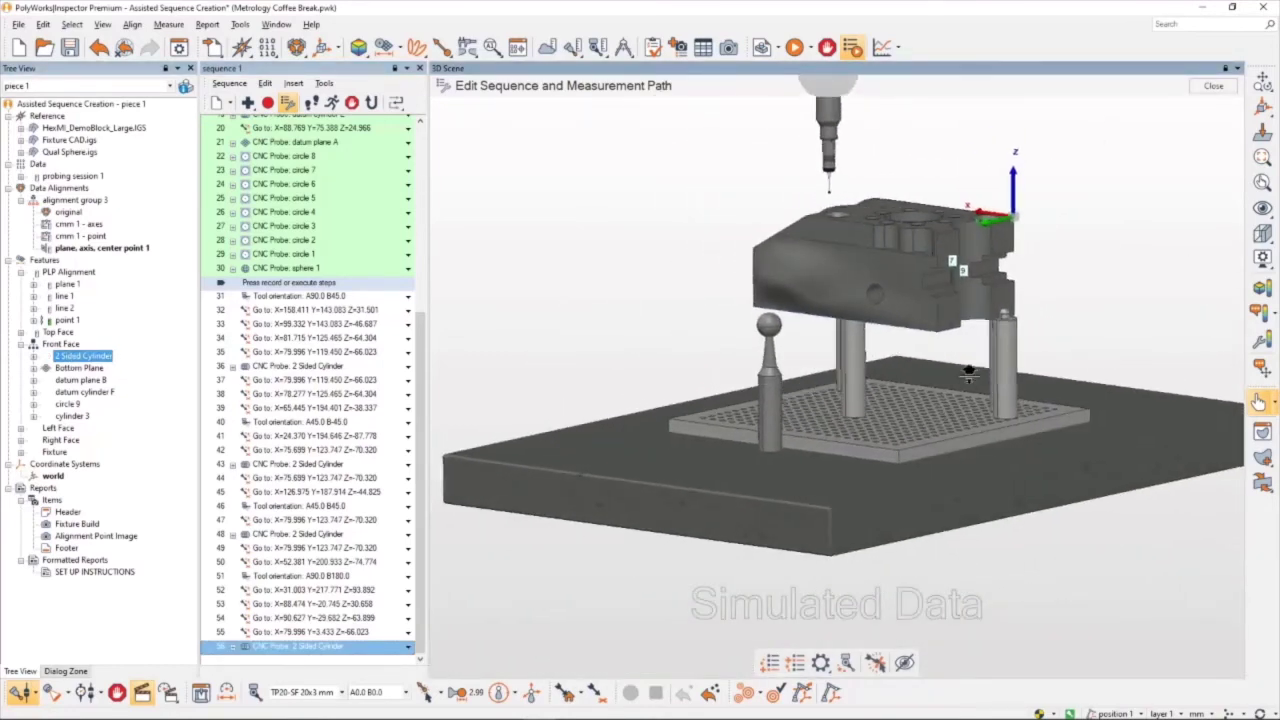
left_click(1272, 261)
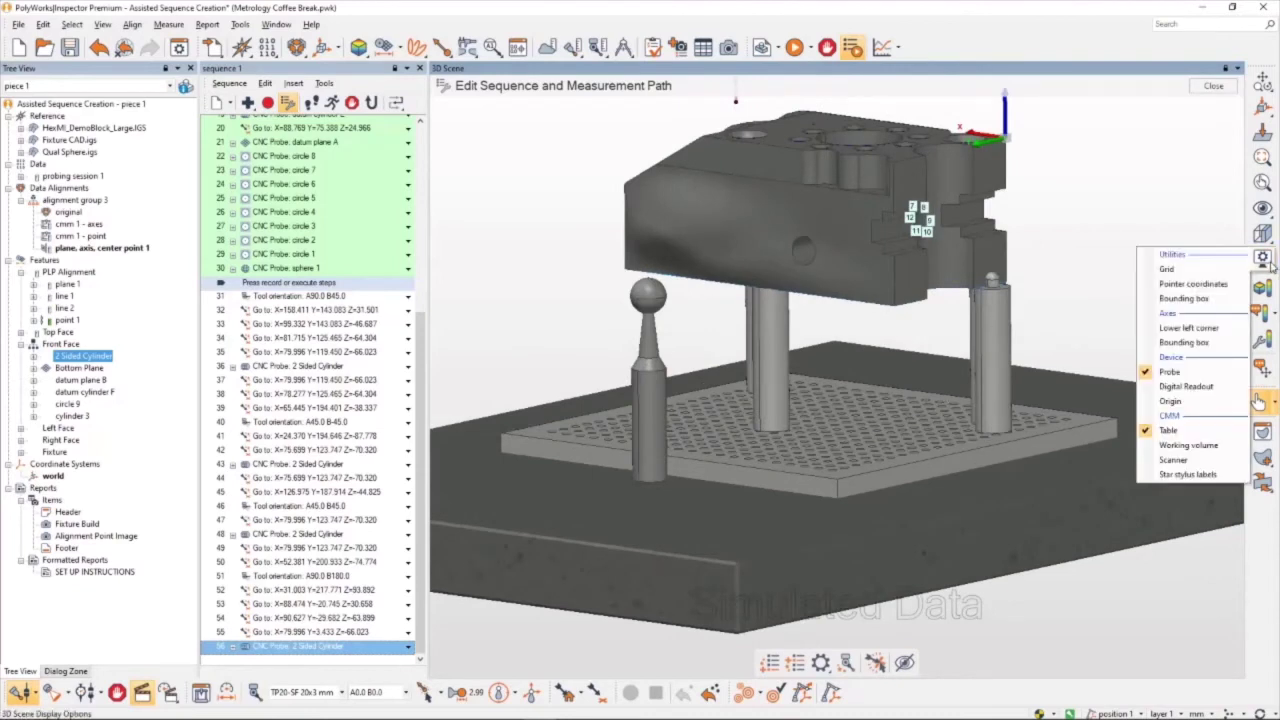
left_click(1182, 432)
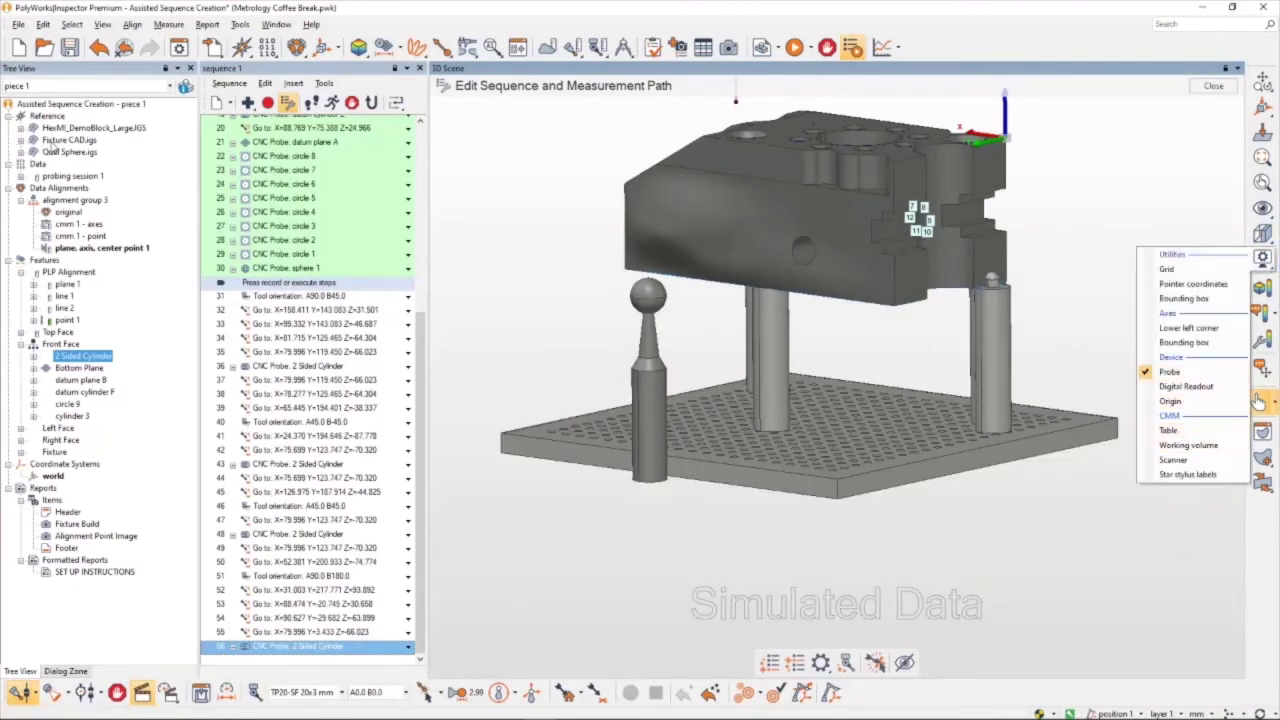
Step: Hide Fixture CAD and Qual Sphere, leaving an oblique view of the part alone
middle_click(52, 142)
middle_click(58, 153)
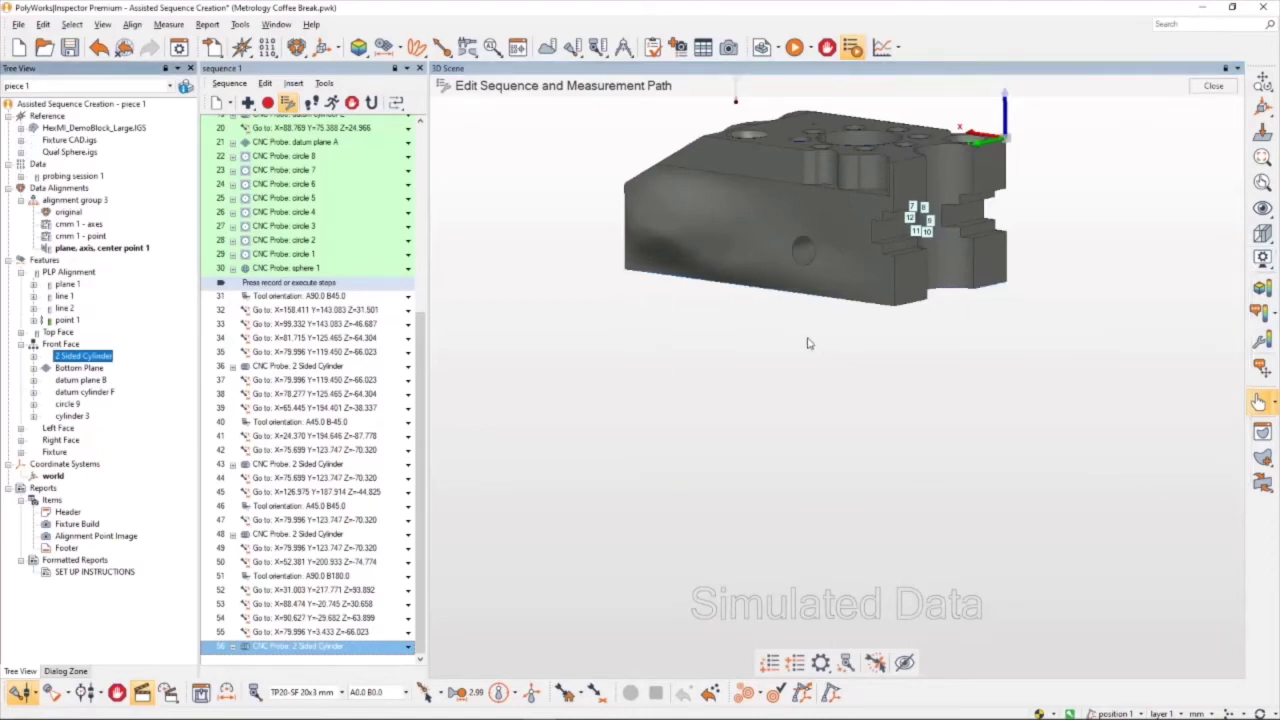
left_click_drag(855, 331, 878, 368)
left_click(70, 368)
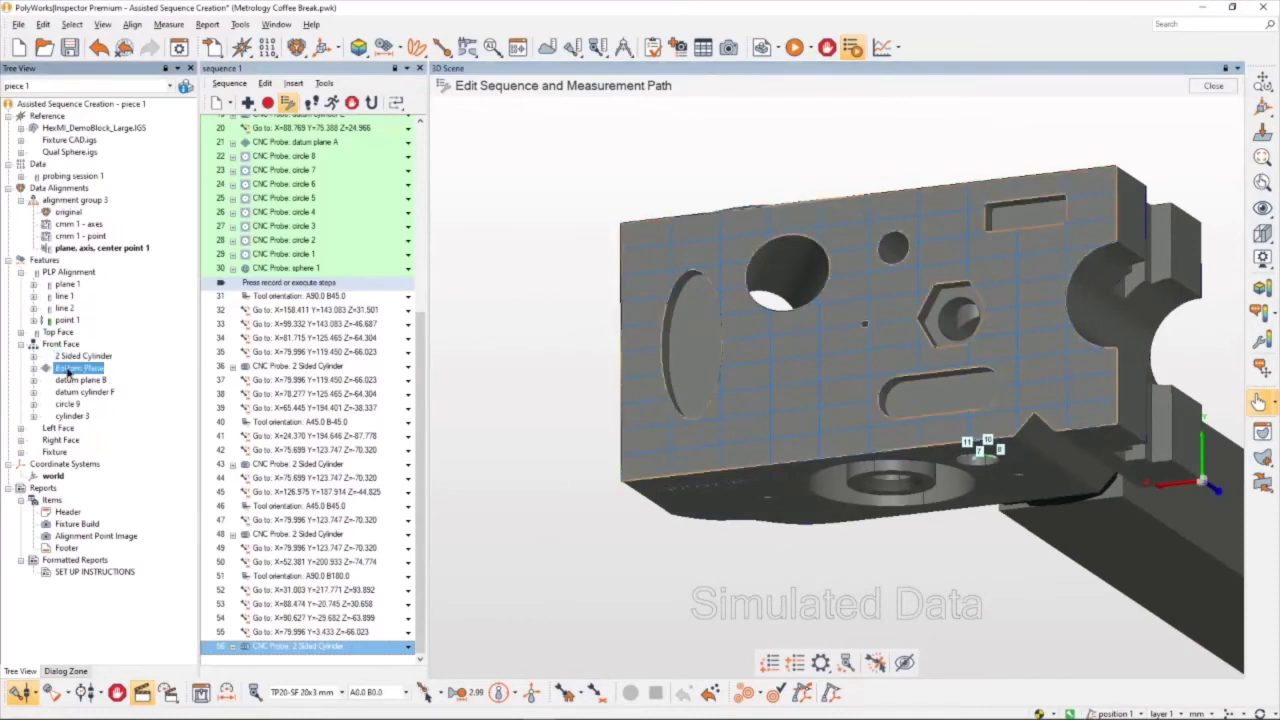
double_click(68, 370)
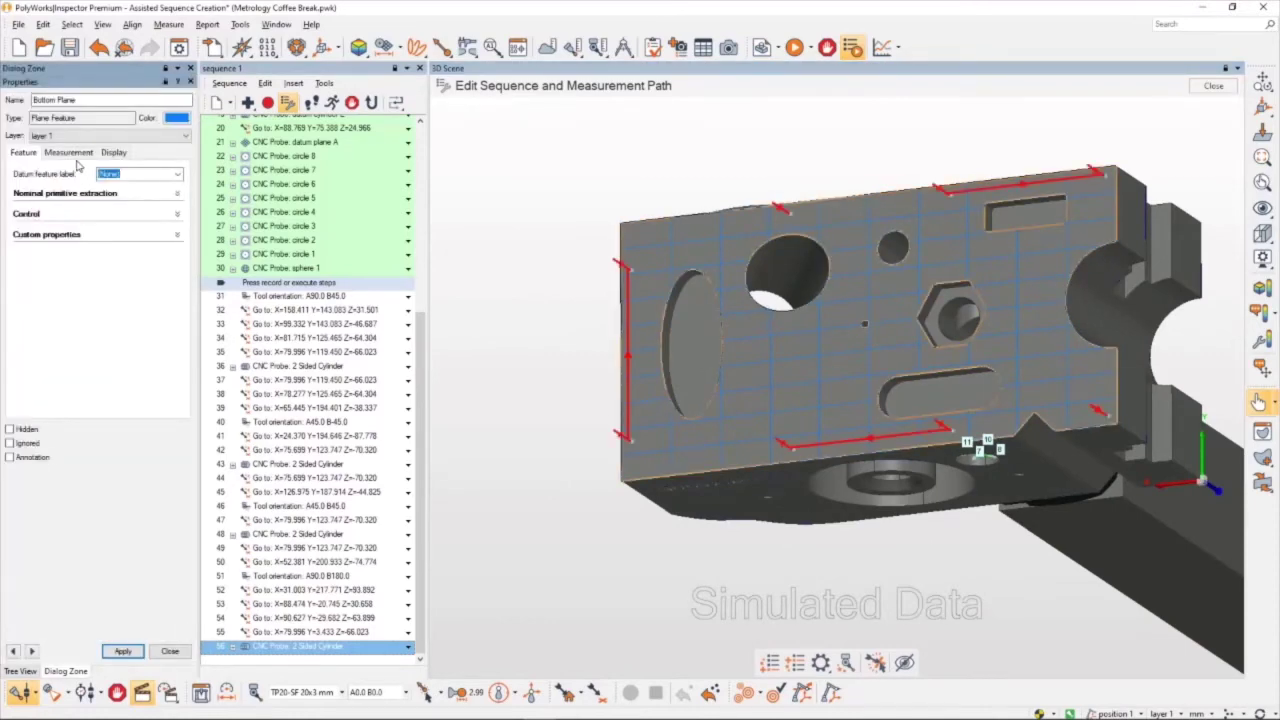
scroll(940, 345, "up", 5)
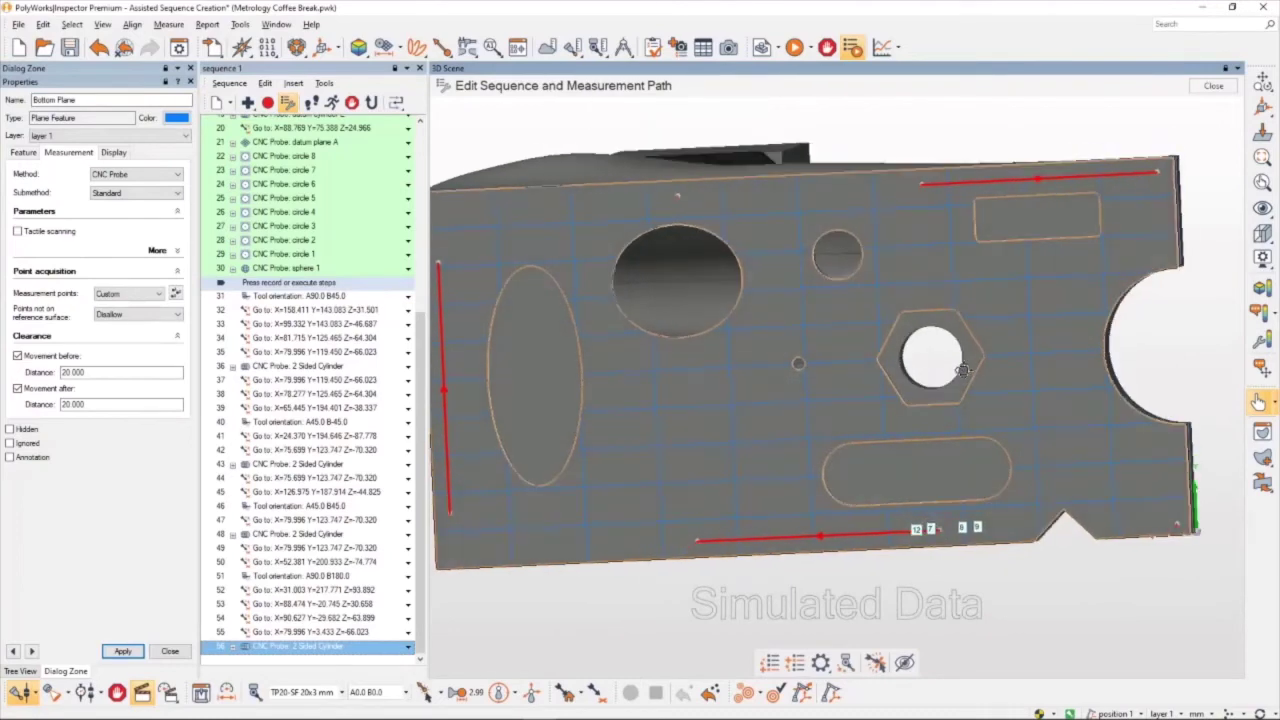
left_click_drag(966, 376, 1072, 246)
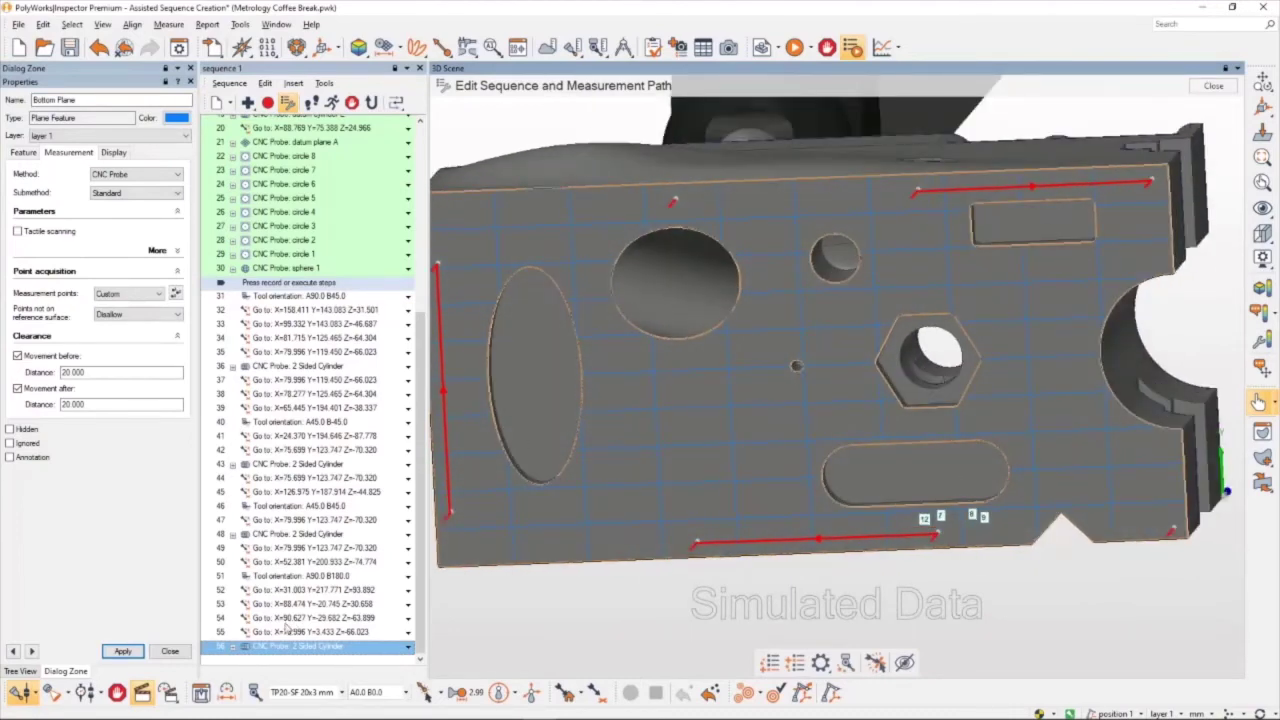
left_click(172, 652)
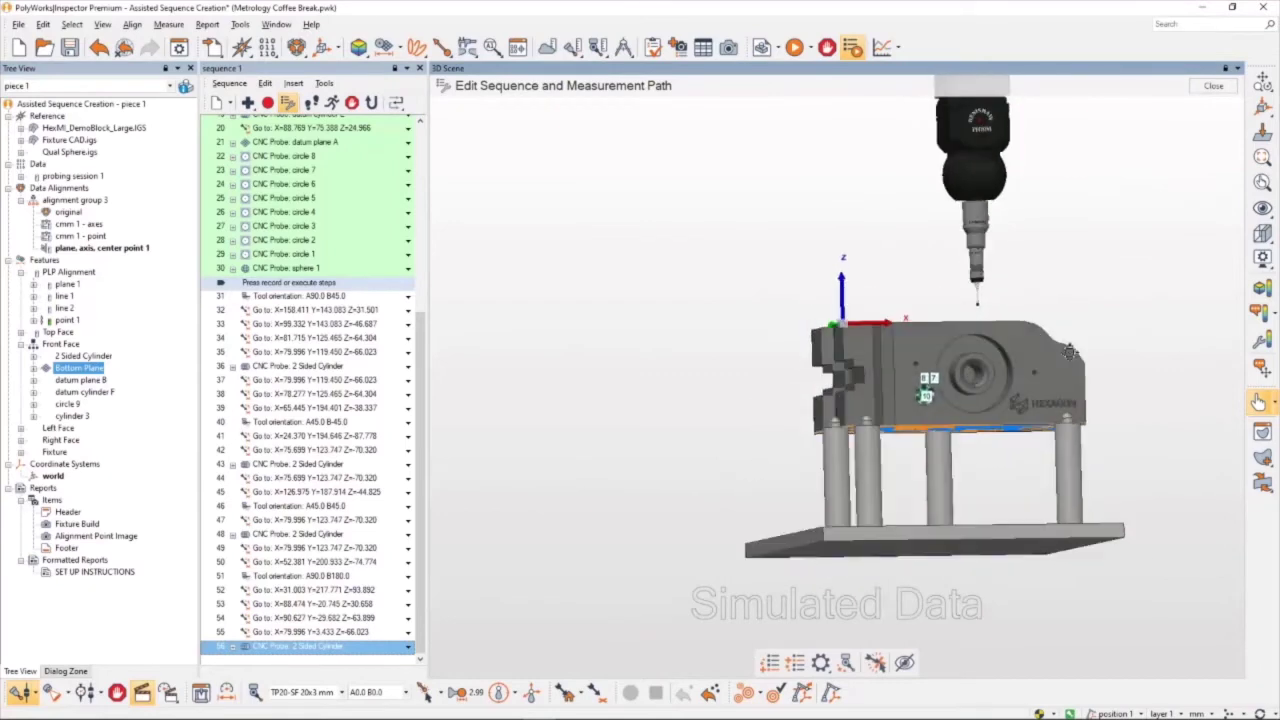
Step: Insert Bottom Plane at its optimal location, extending the sequence to step 74
left_click_drag(1045, 478, 1049, 490)
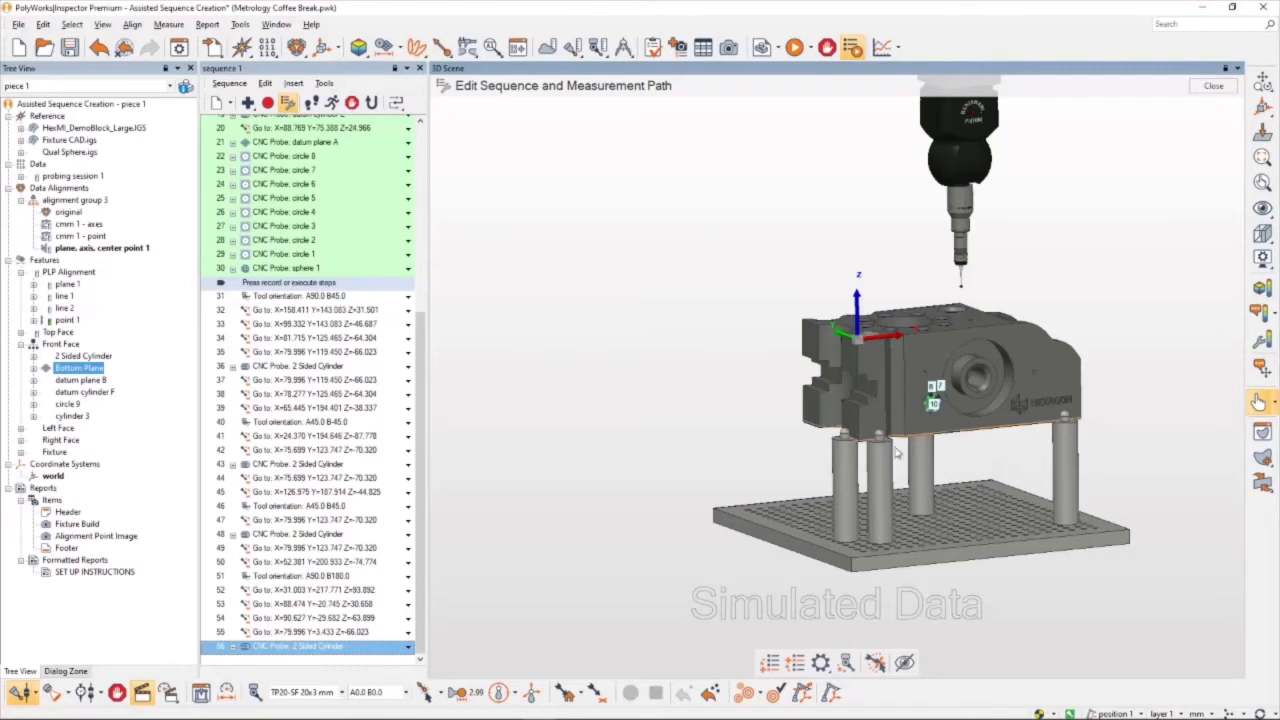
left_click(80, 370)
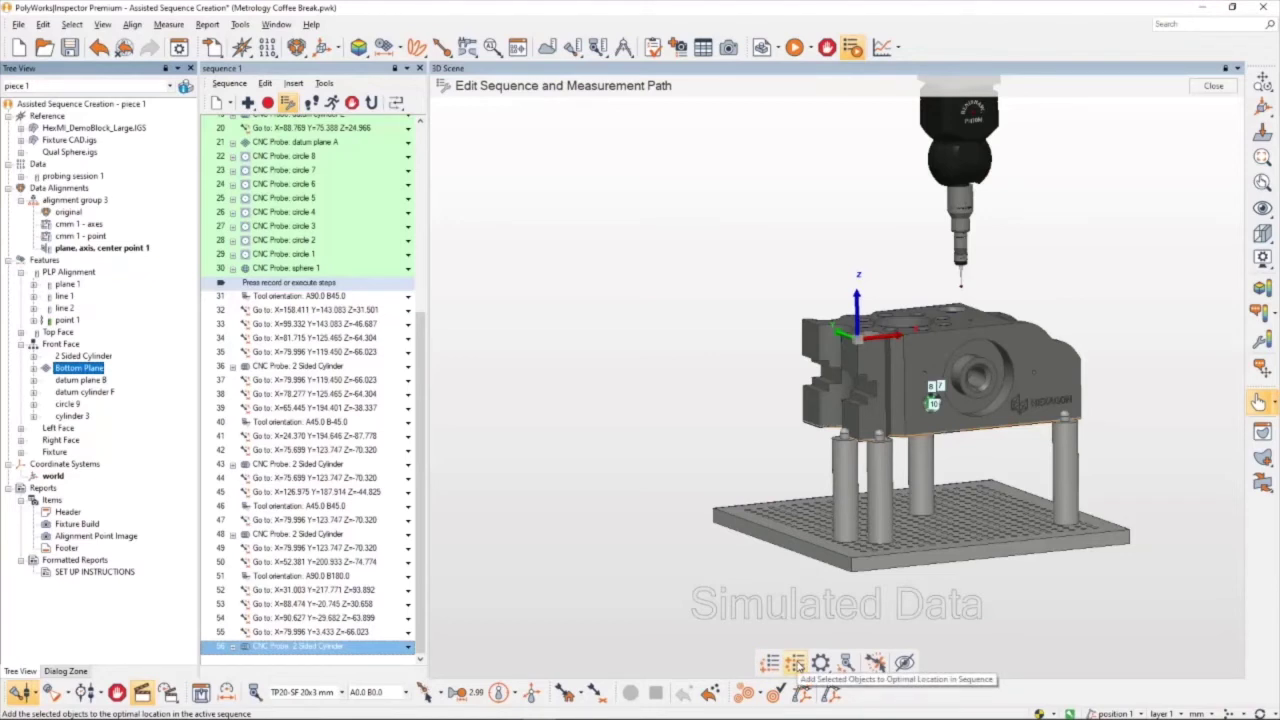
left_click(797, 663)
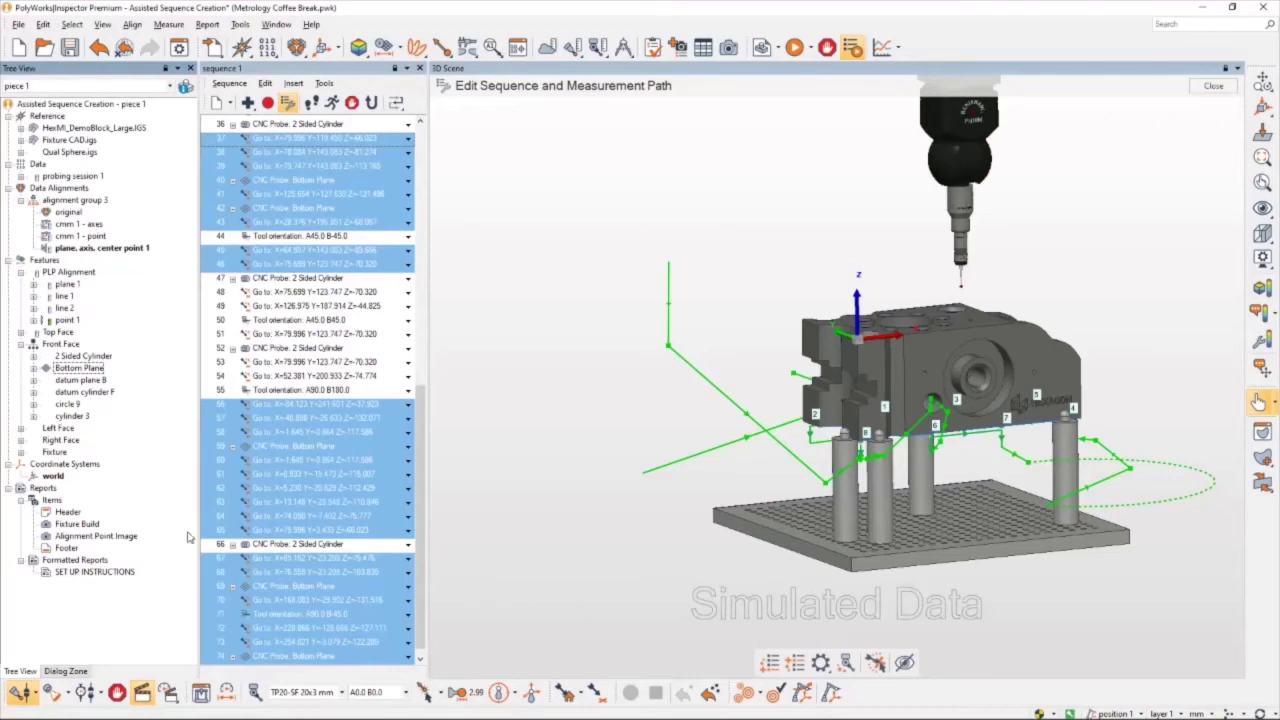
left_click_drag(920, 558, 866, 516)
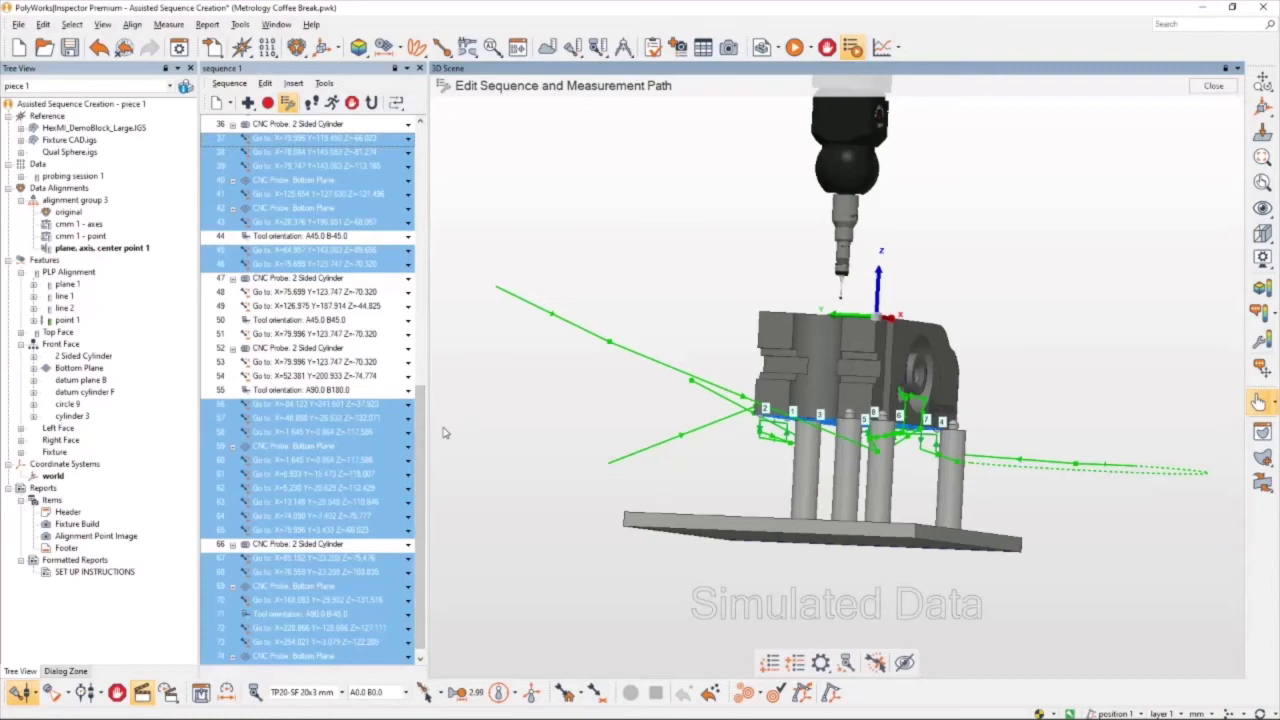
left_click_drag(429, 443, 424, 368)
scroll(400, 320, "down", 2)
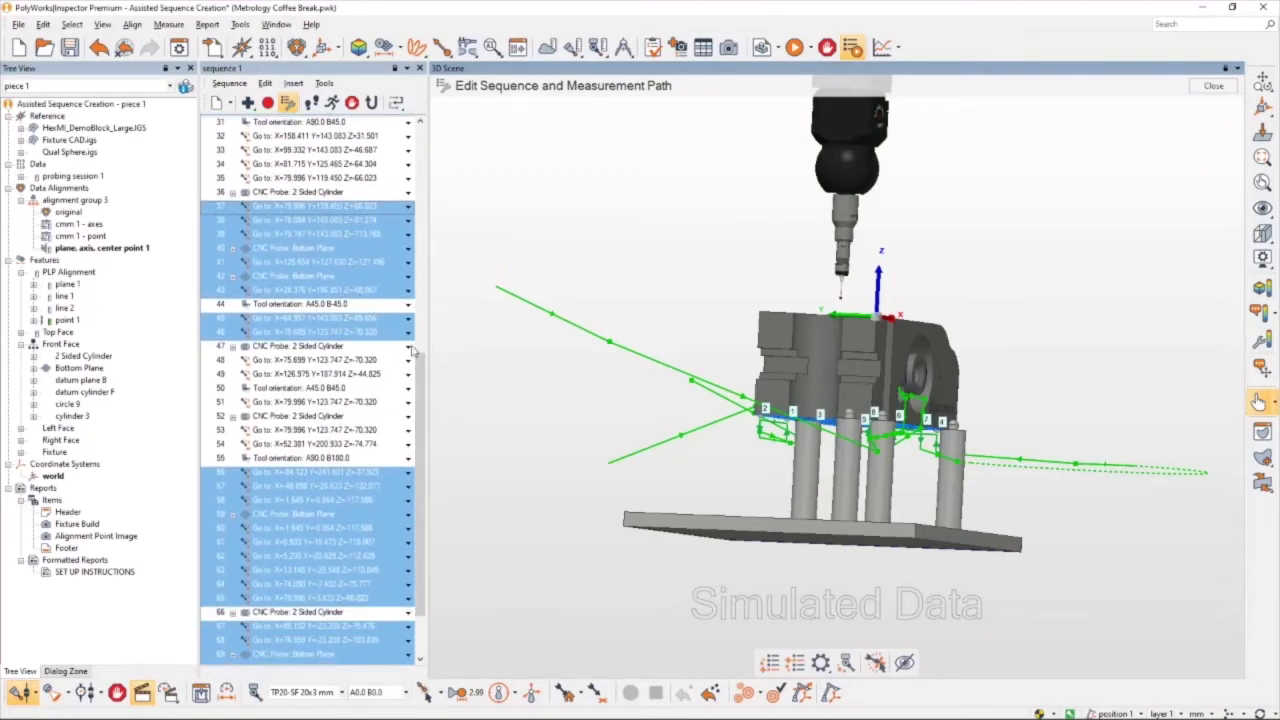
left_click_drag(428, 382, 420, 423)
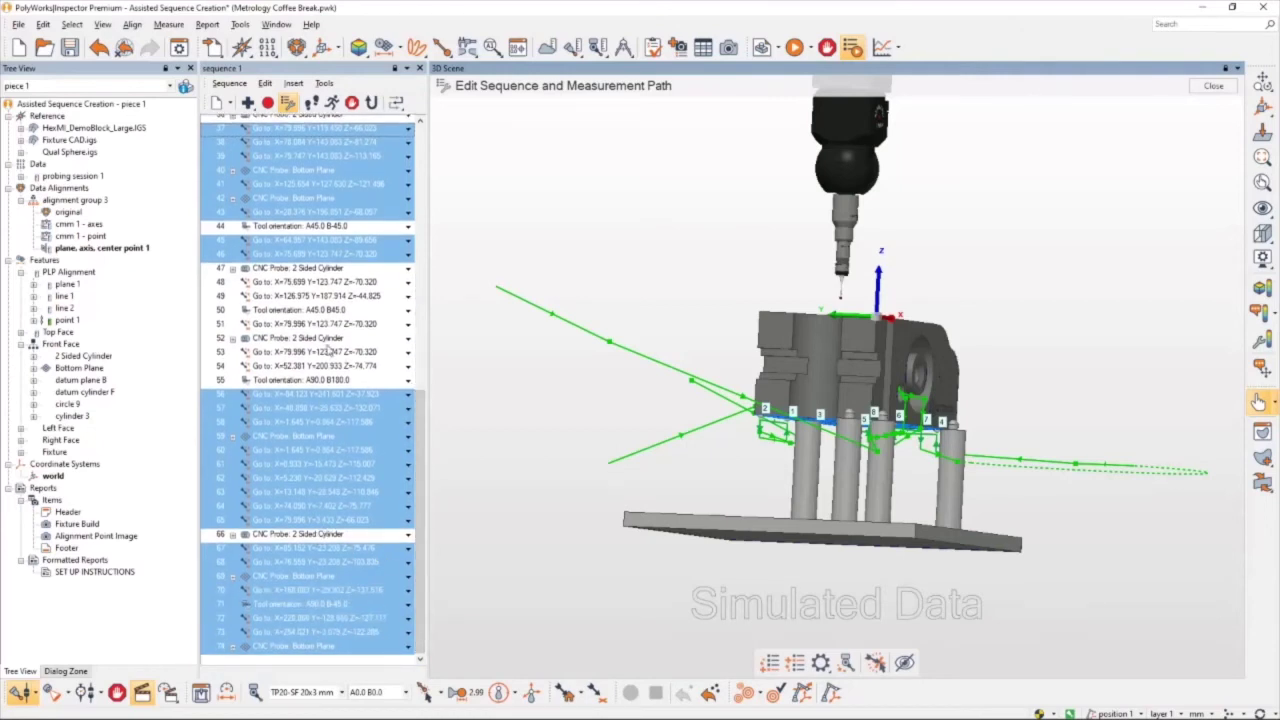
scroll(330, 355, "up", 5)
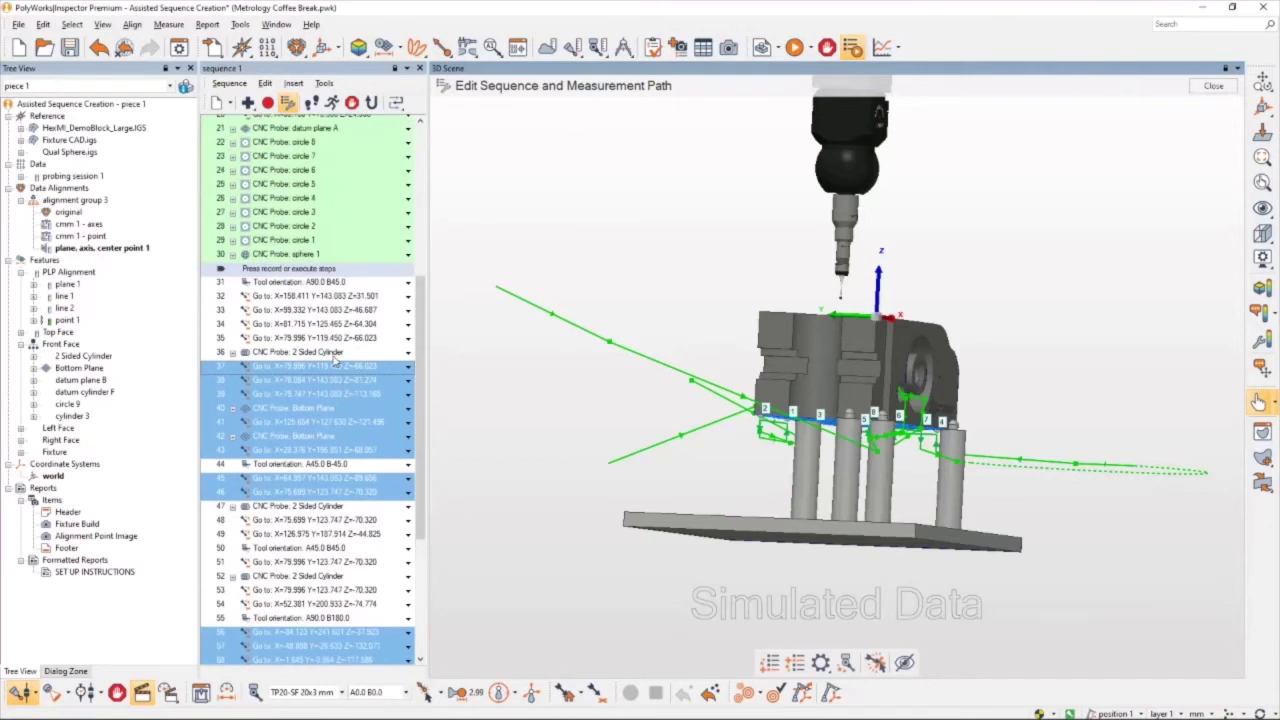
mouse_move(421, 335)
left_mouse_down()
mouse_move(422, 470)
mouse_move(422, 355)
left_mouse_up()
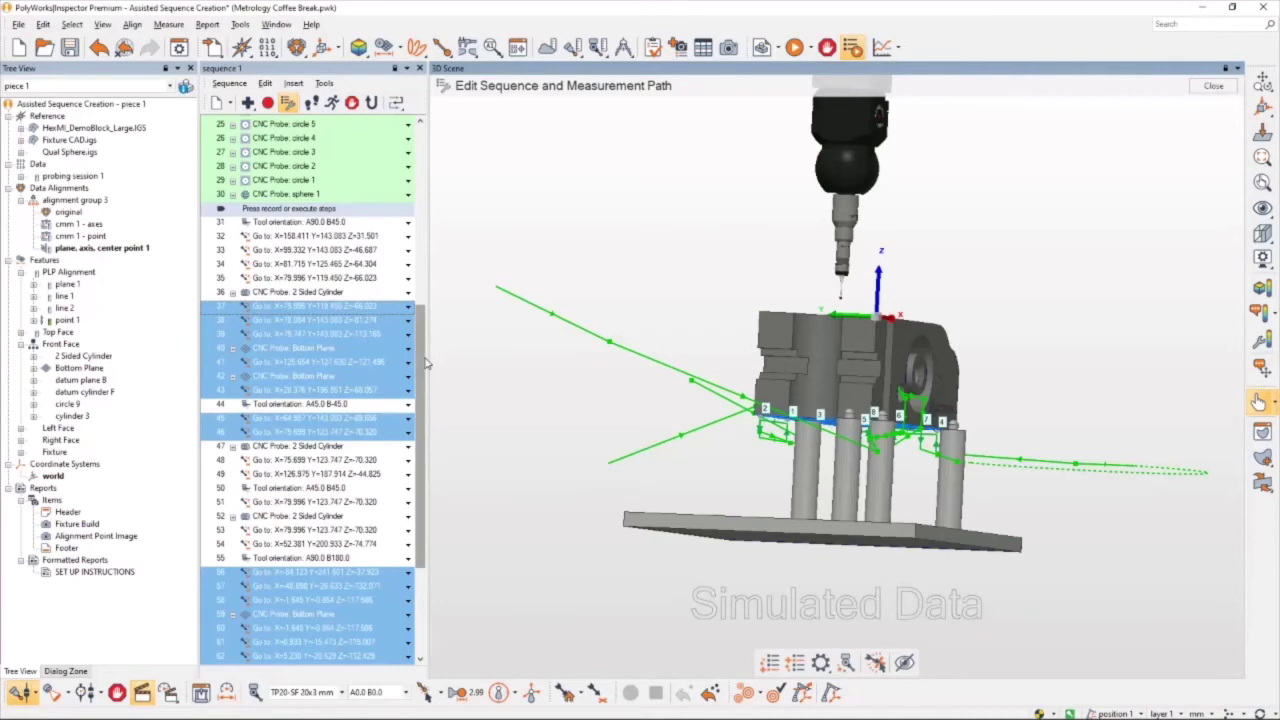
left_click(303, 212)
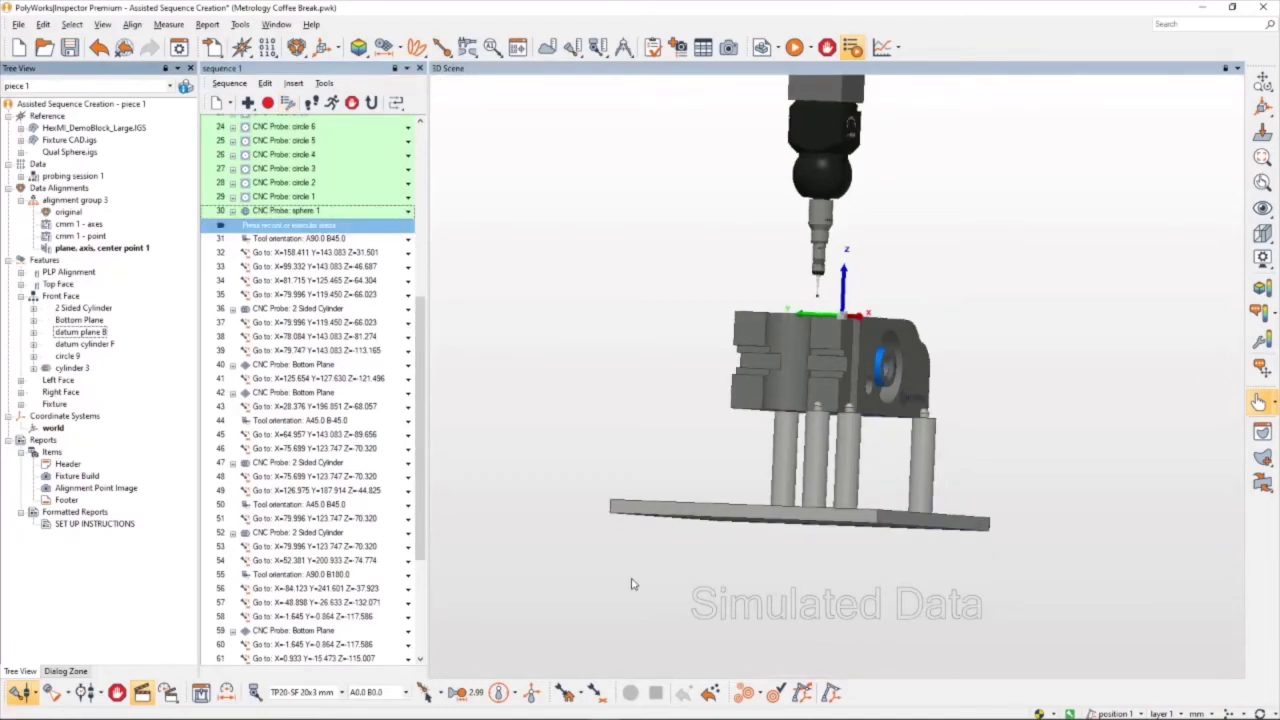
Step: Select datum plane 8 through cylinder 3 and insert them at optimal sequence positions
middle_click_drag(817, 450, 870, 390)
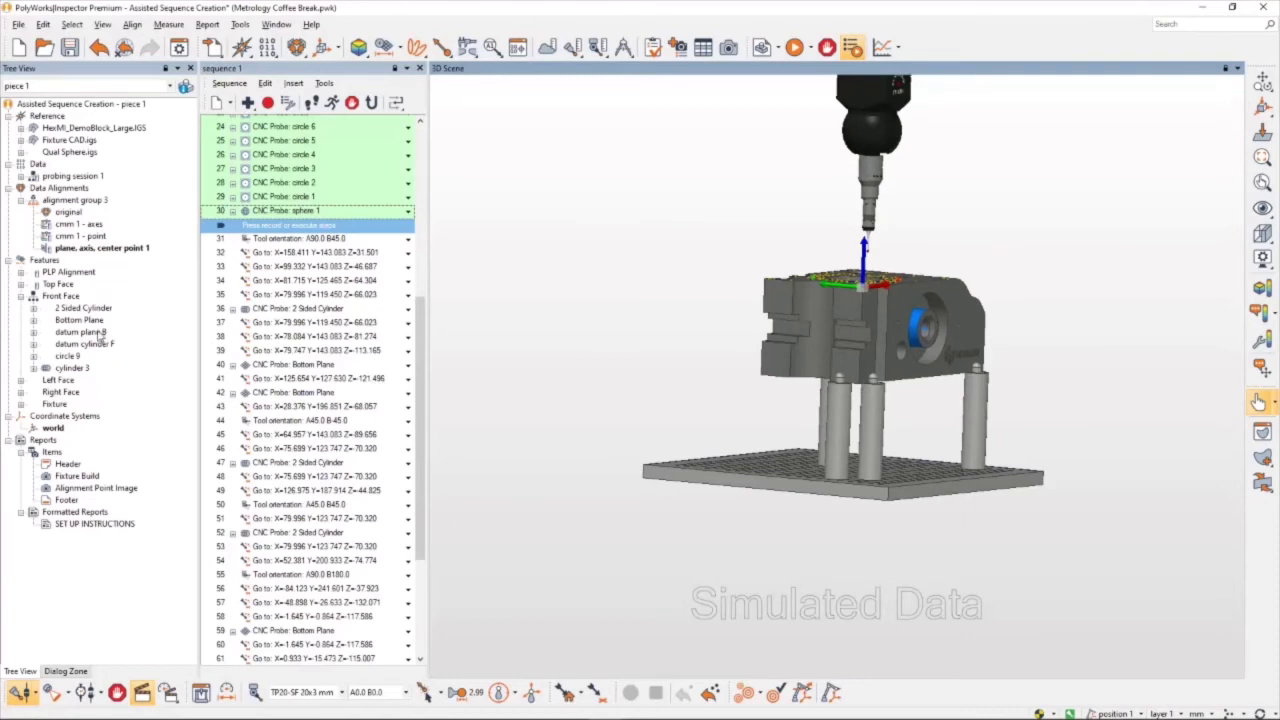
left_click(97, 332)
left_click(74, 369, "shift")
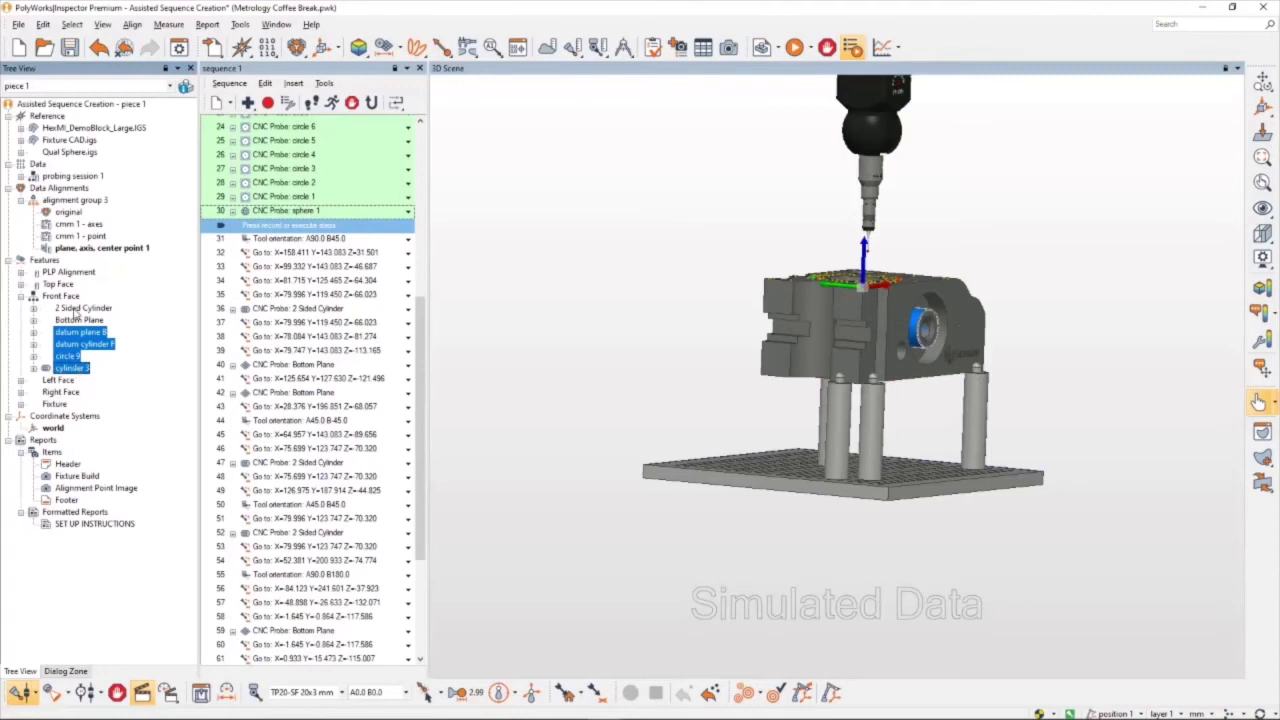
left_click(289, 103)
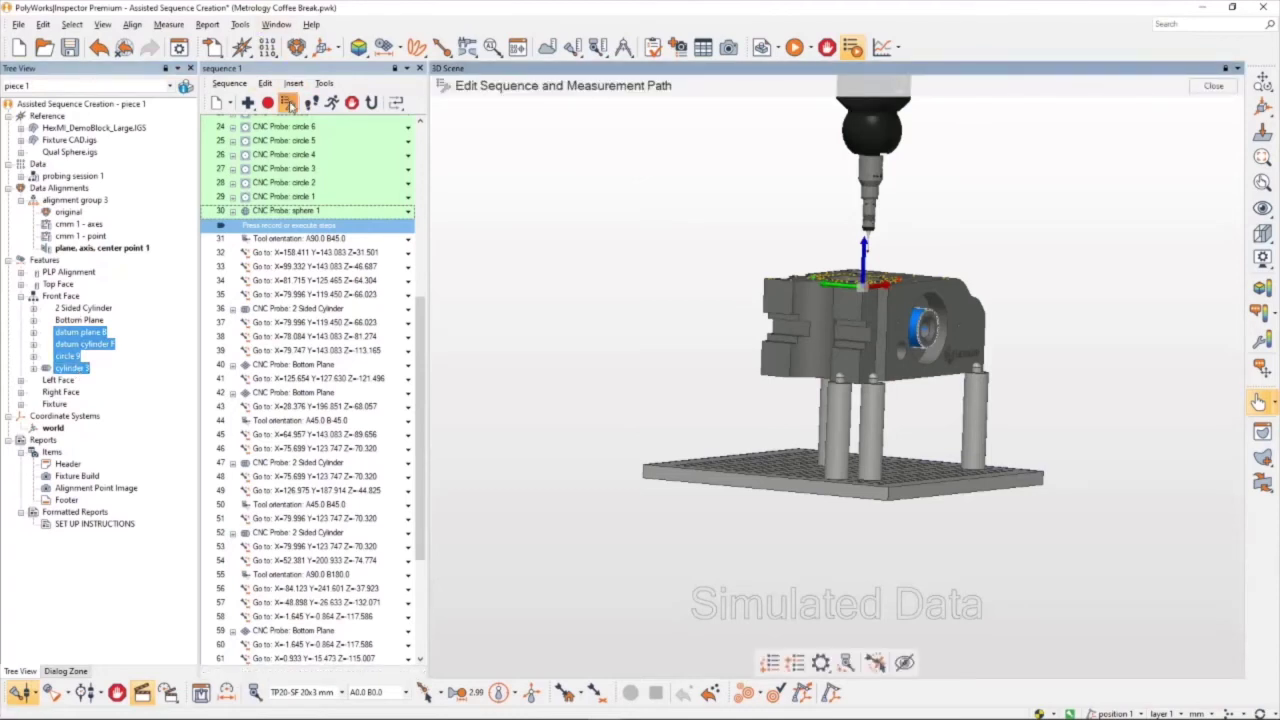
left_click(795, 664)
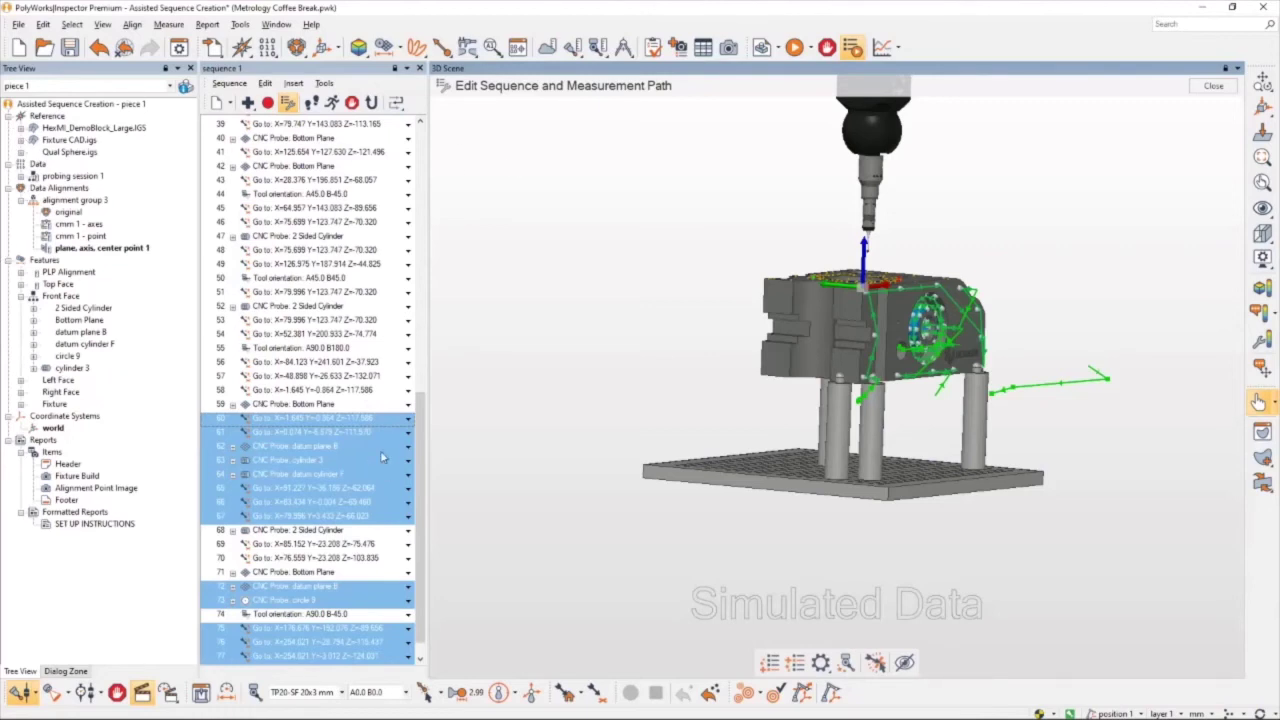
Step: Show Qual Sphere.igs and the CMM Table, orbit down onto the table, and clear the step selection
scroll(424, 494, "down", 1)
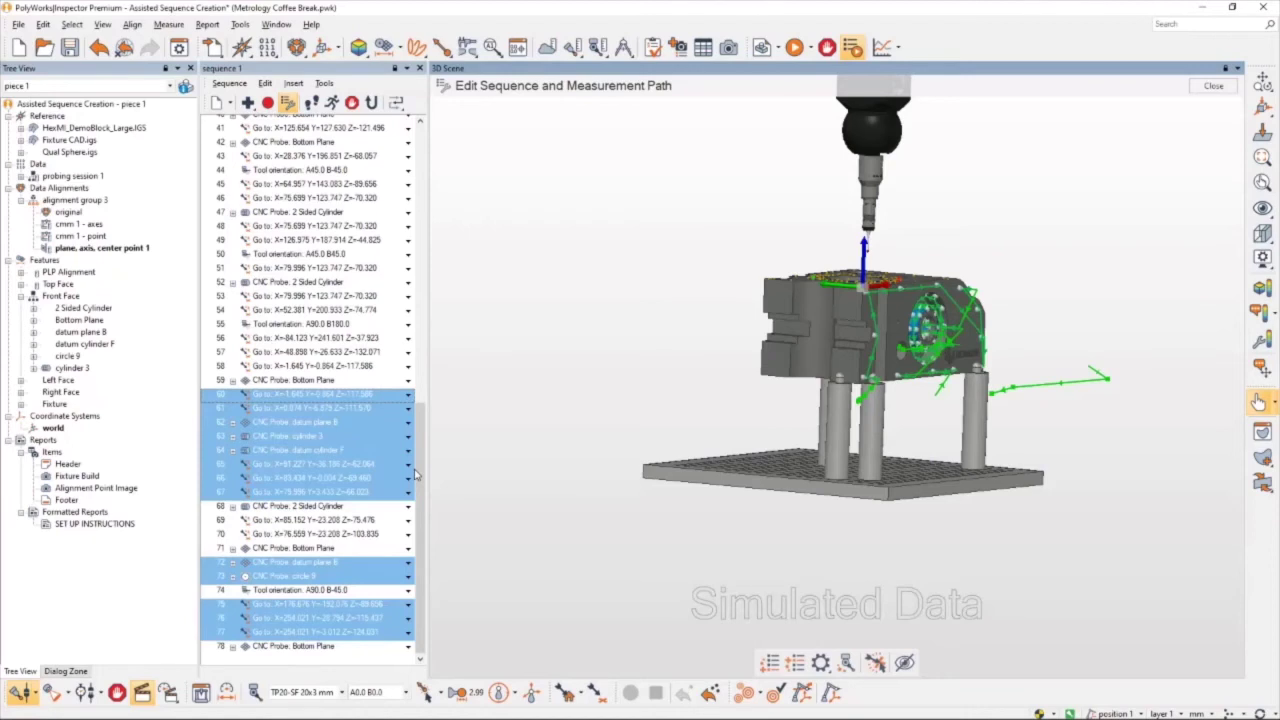
middle_click(38, 156)
left_click(1262, 258)
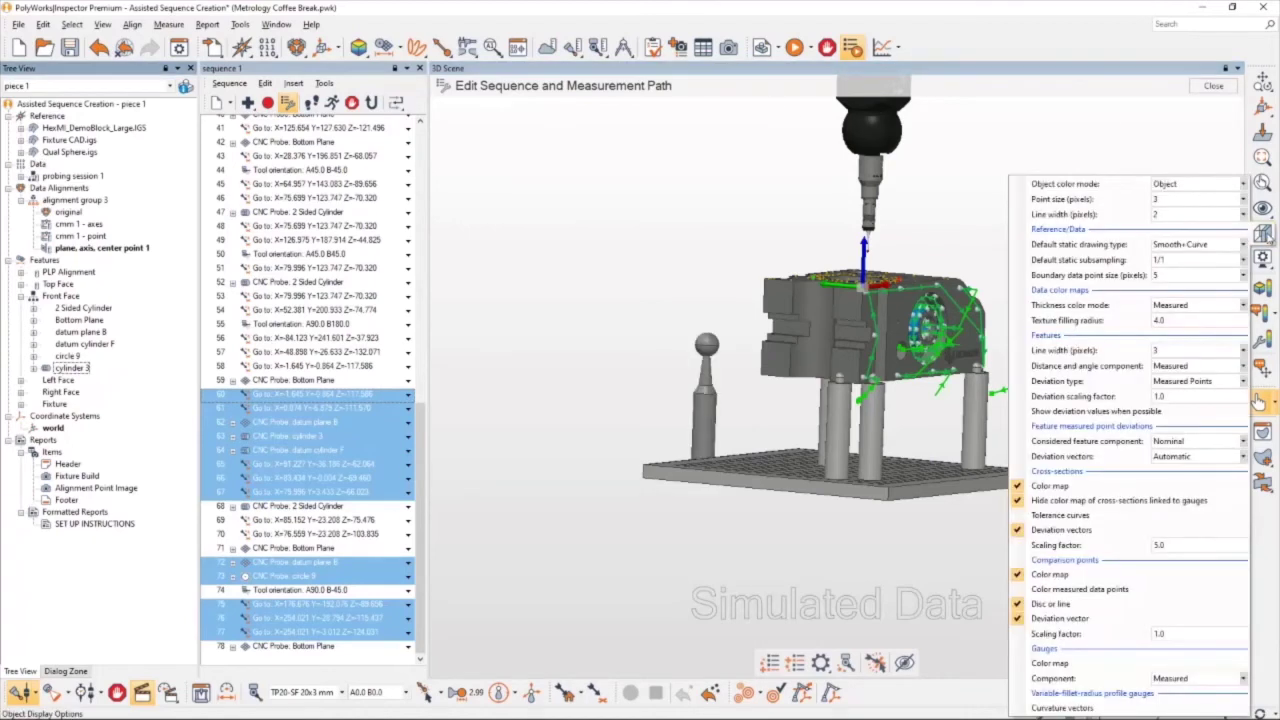
left_click(1270, 264)
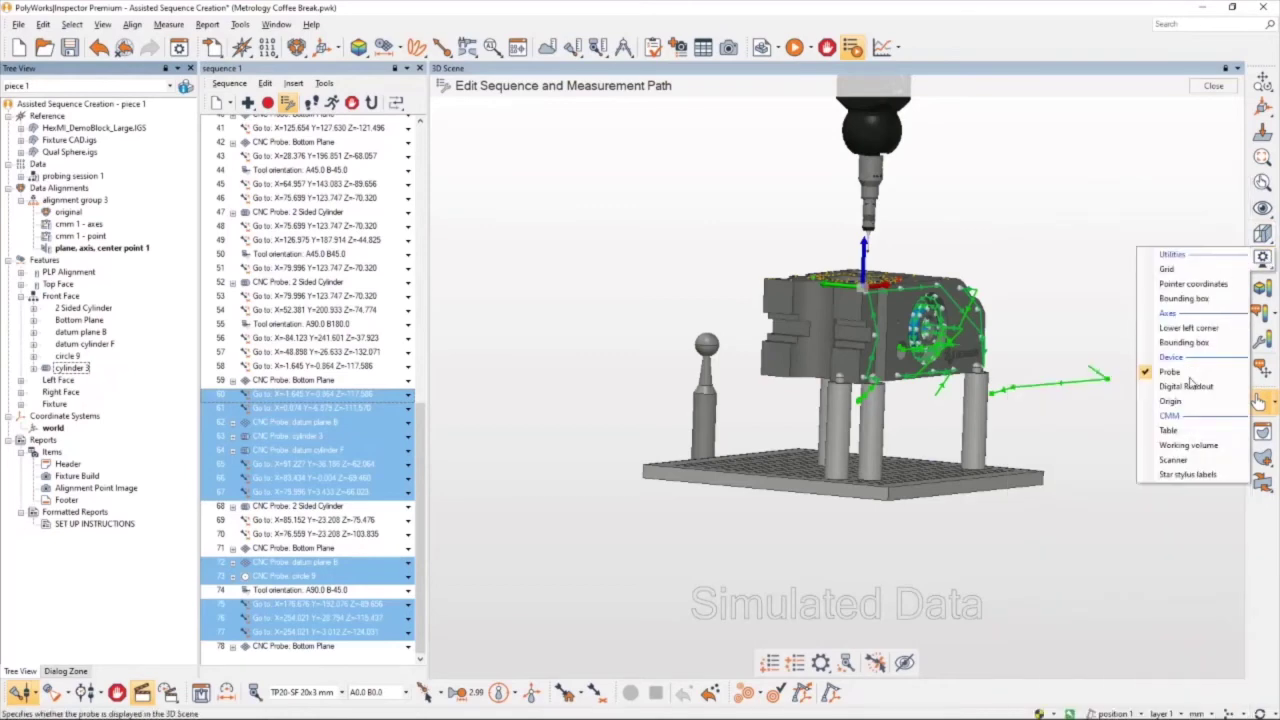
left_click(1168, 430)
left_click_drag(1150, 460, 960, 420)
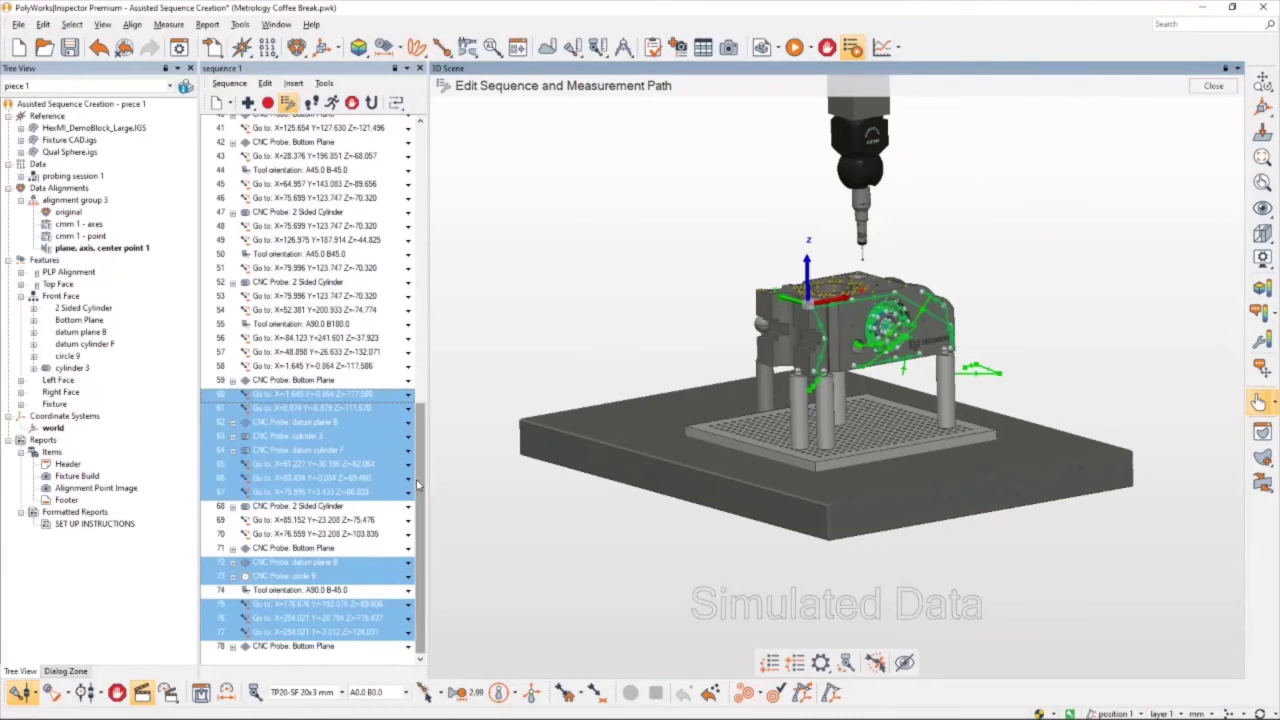
scroll(416, 393, "up", 4)
scroll(416, 393, "up", 1)
left_click(256, 189)
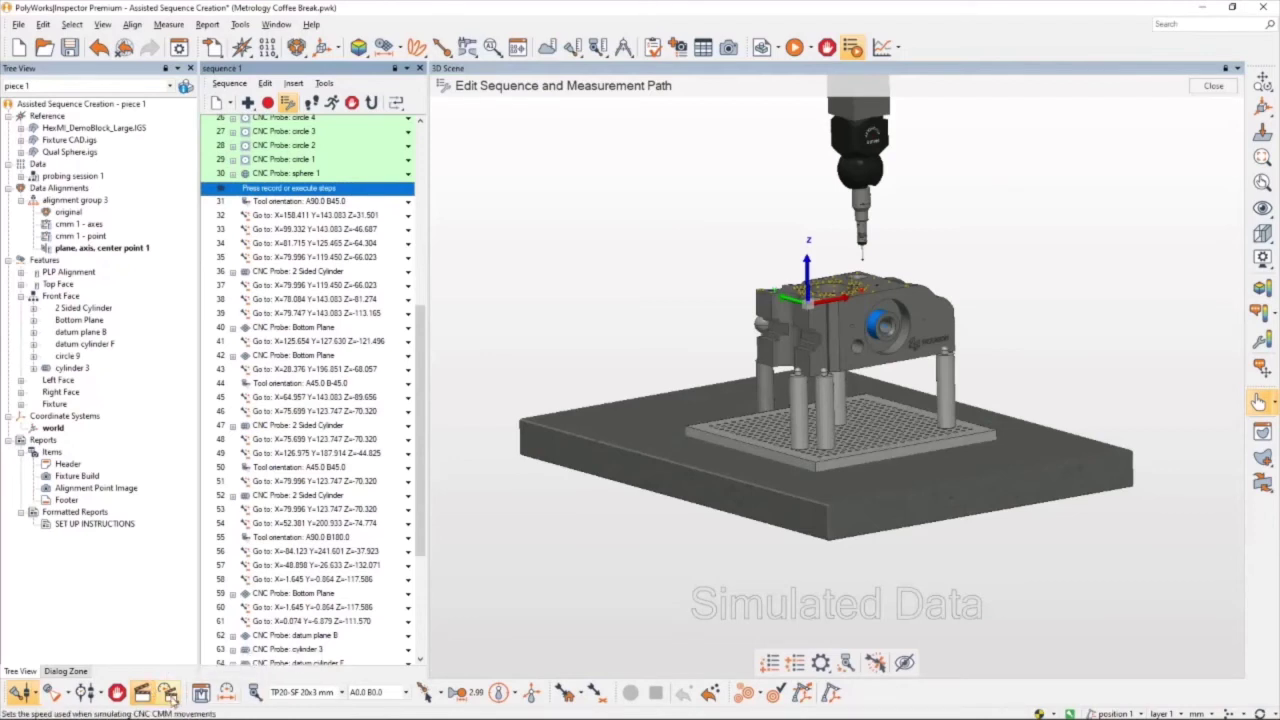
Step: Set simulation speed to maximum and execute the simulated CNC CMM run
mouse_move(168, 692)
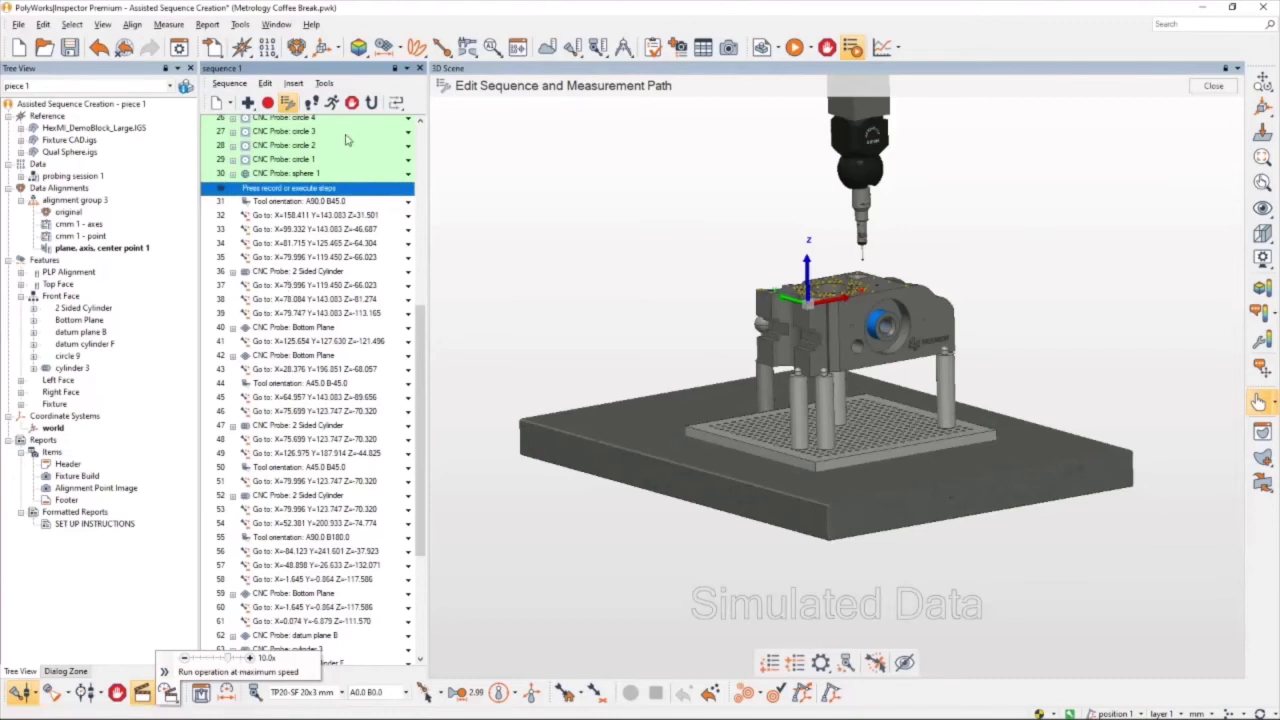
left_click(333, 103)
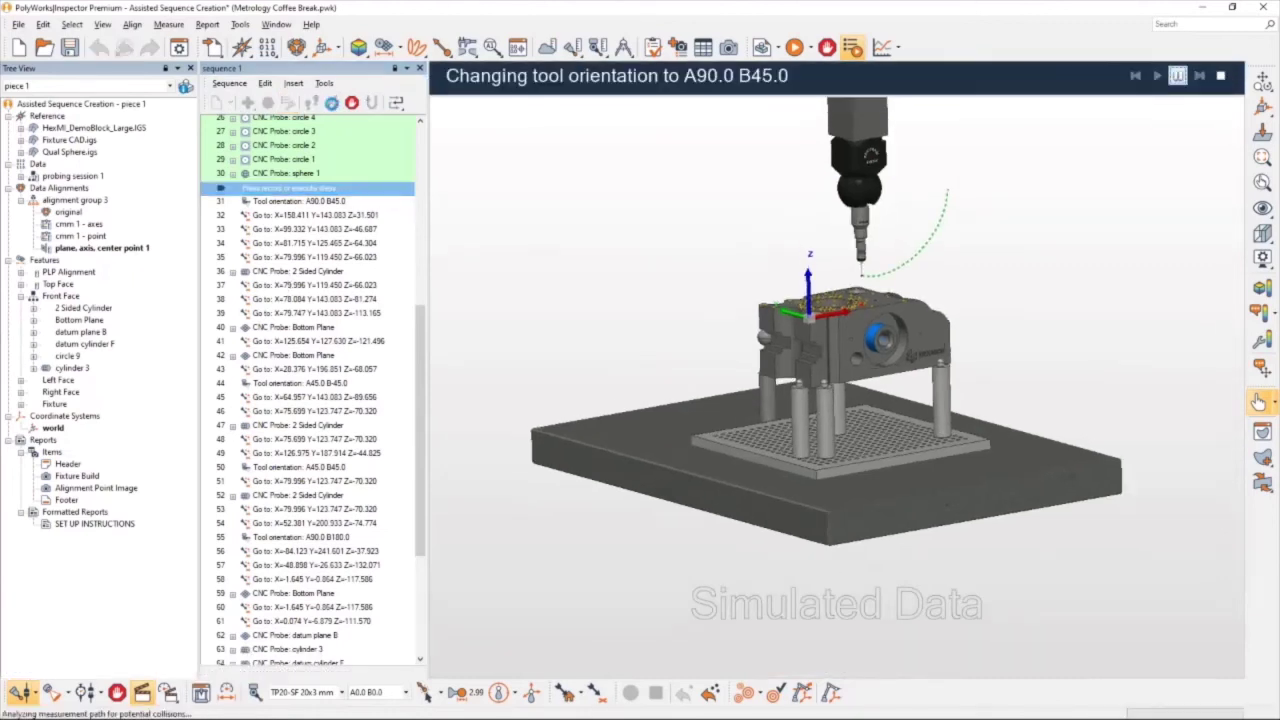